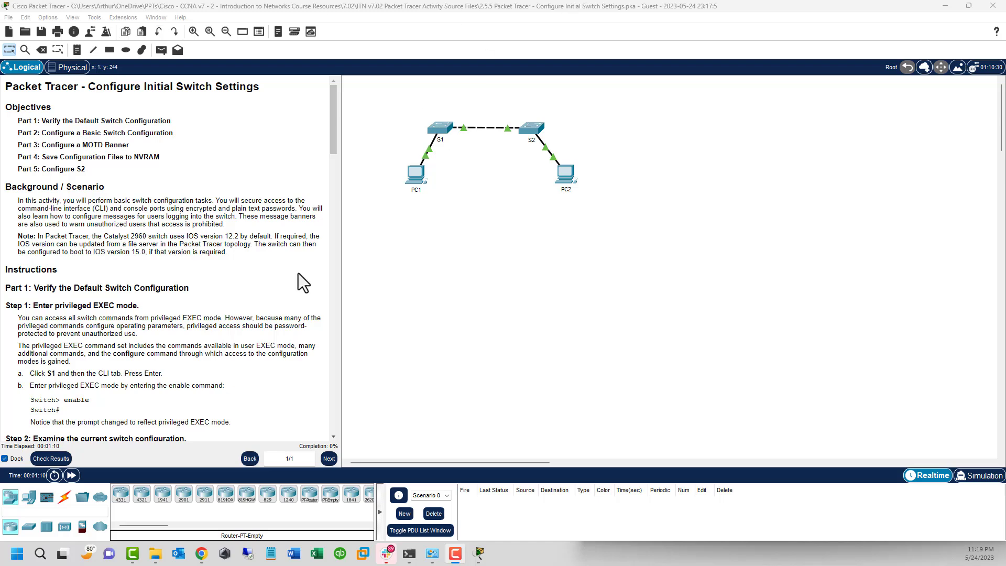
Step: Read the activity background, then scroll the instructions down to Part 1, Steps 1 and 2
left_click_drag(249, 244, 19, 203)
left_click(210, 250)
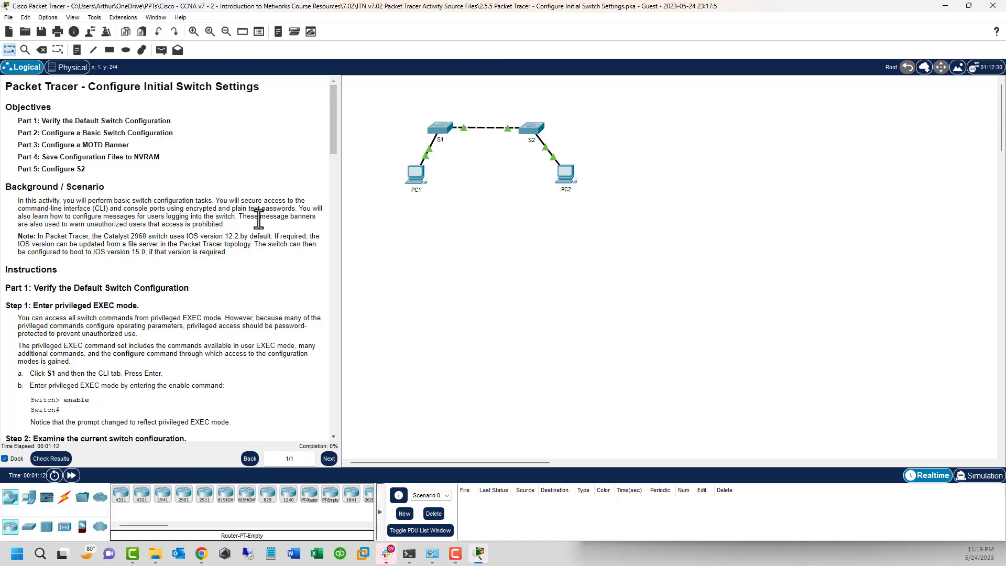
scroll(259, 219, "down", 4)
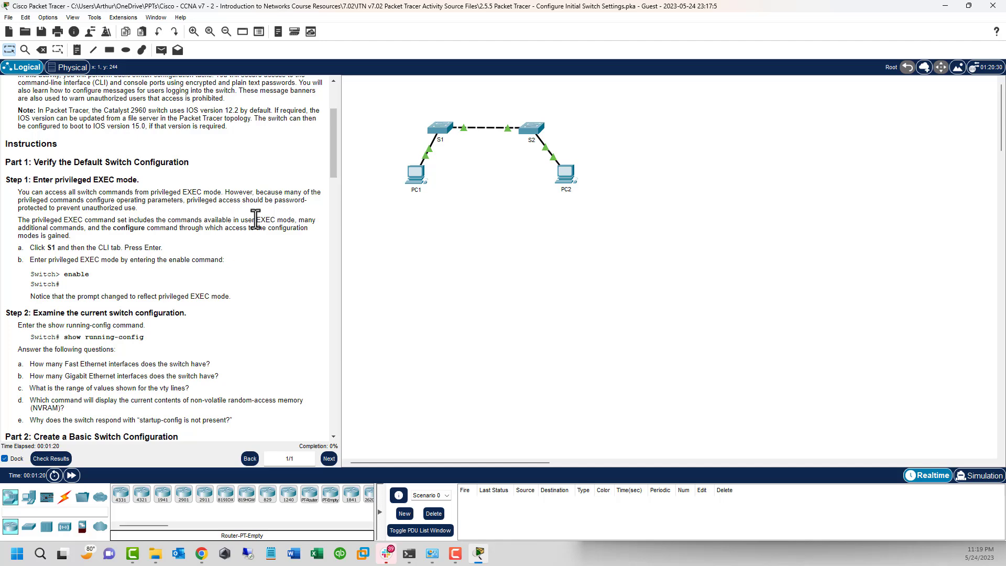
Step: Open S1's CLI and enter enable, comparing the Switch> and Switch# prompts
left_click(438, 127)
left_click_drag(514, 126, 524, 81)
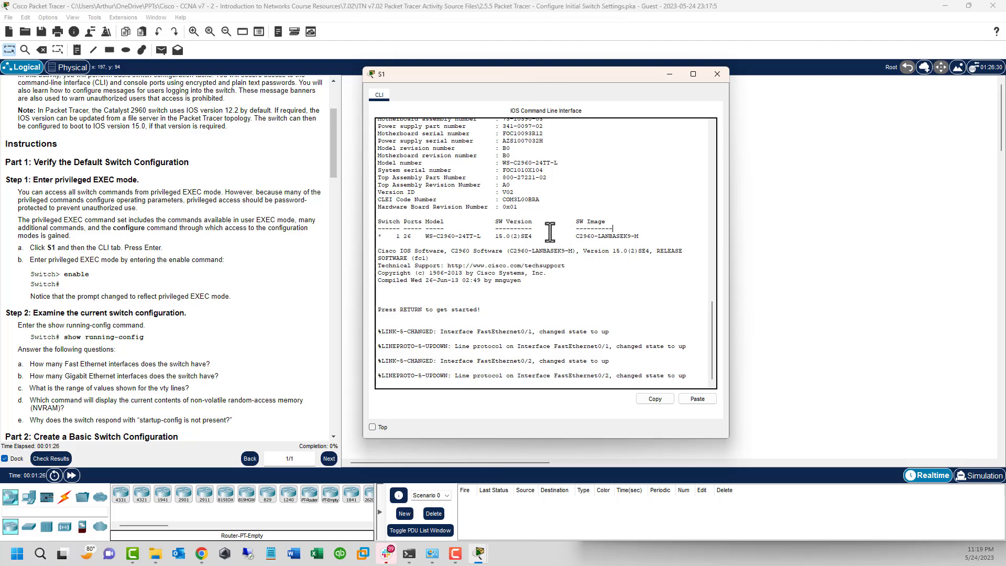
key("Return")
key("Return")
key("Return")
key("Return")
key("Return")
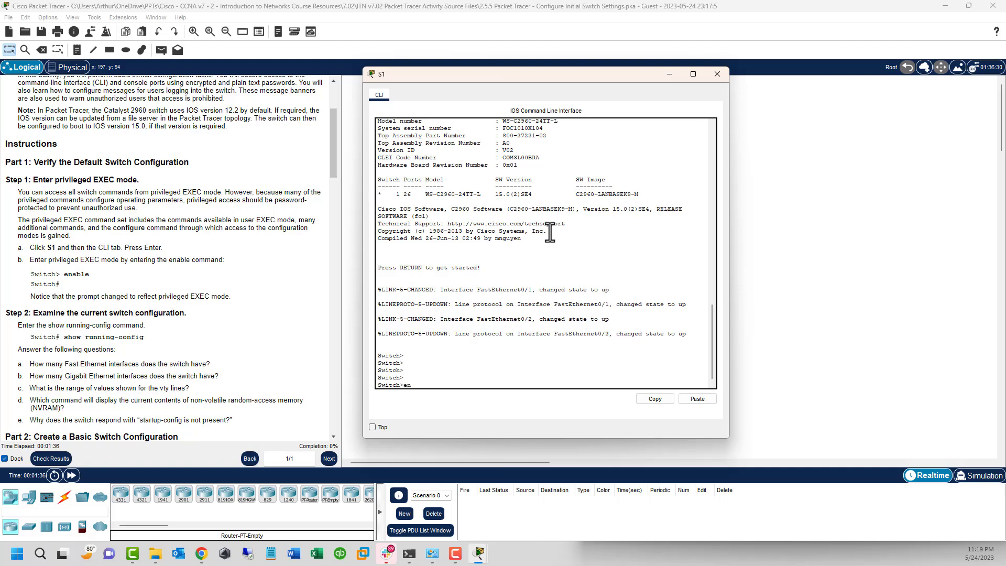
key("Return")
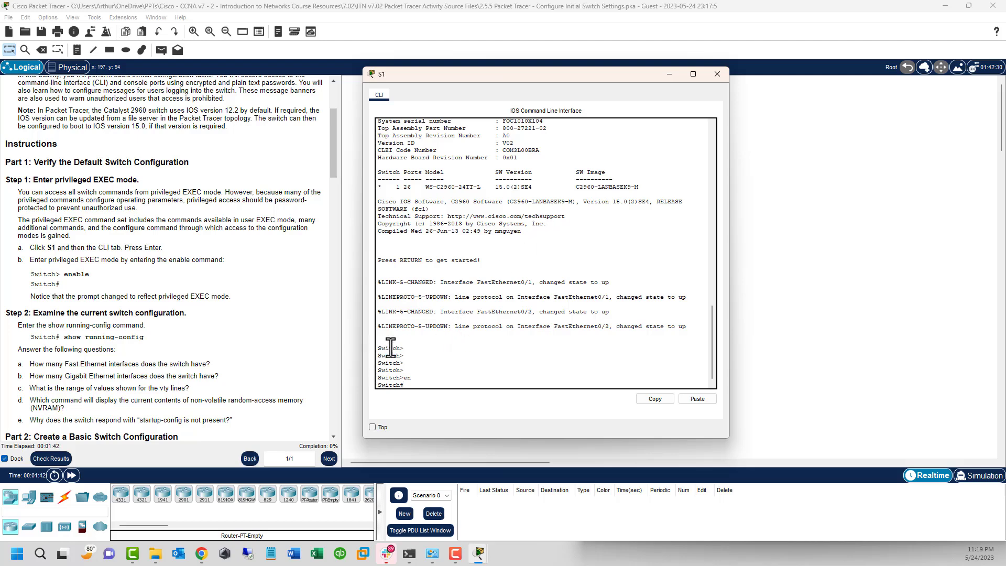
left_click_drag(400, 348, 406, 348)
left_click_drag(401, 387, 406, 387)
left_click_drag(400, 348, 403, 350)
left_click_drag(405, 387, 404, 364)
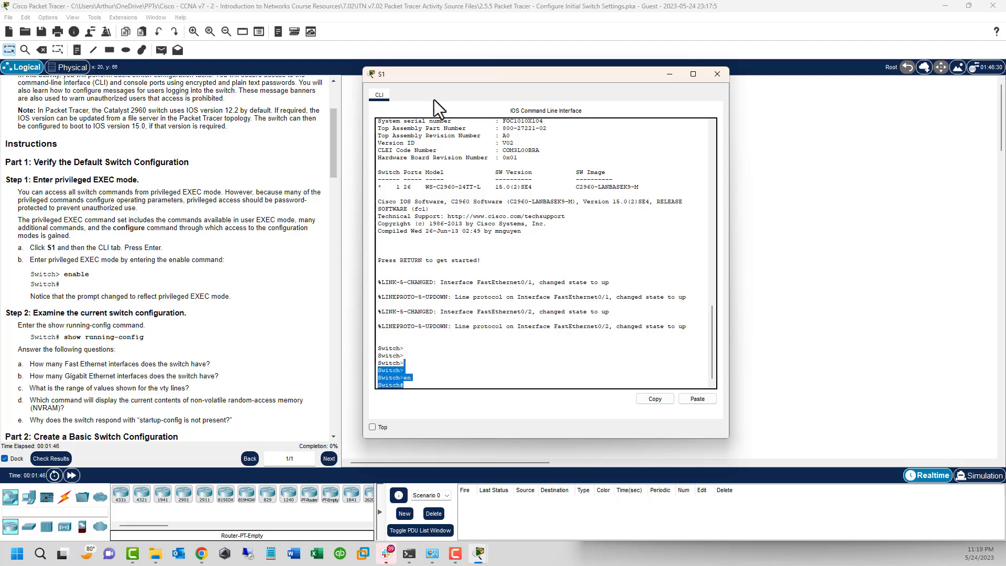
Step: Zoom in on the network diagram twice using View > Zoom In
left_click(378, 100)
left_click(75, 17)
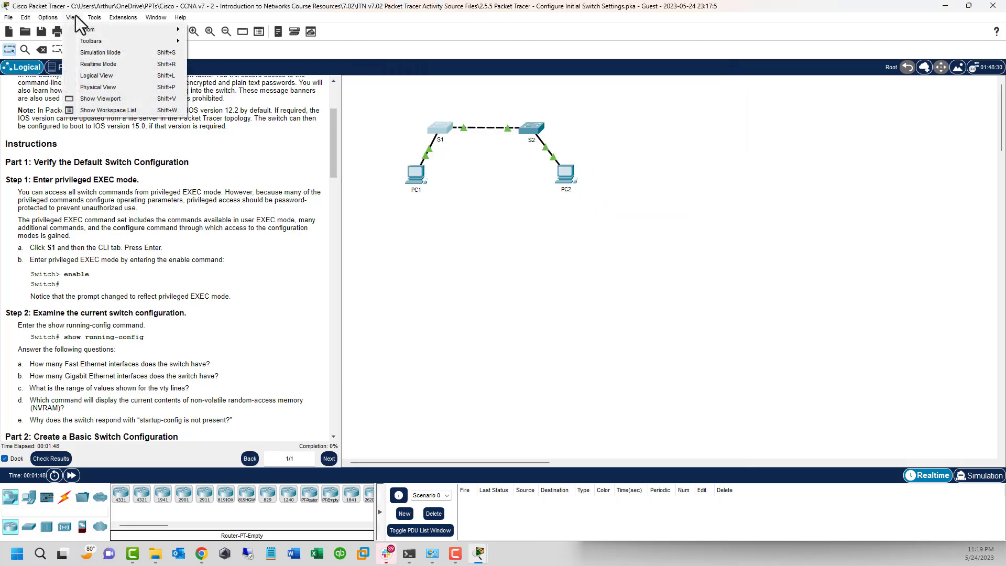
mouse_move(90, 20)
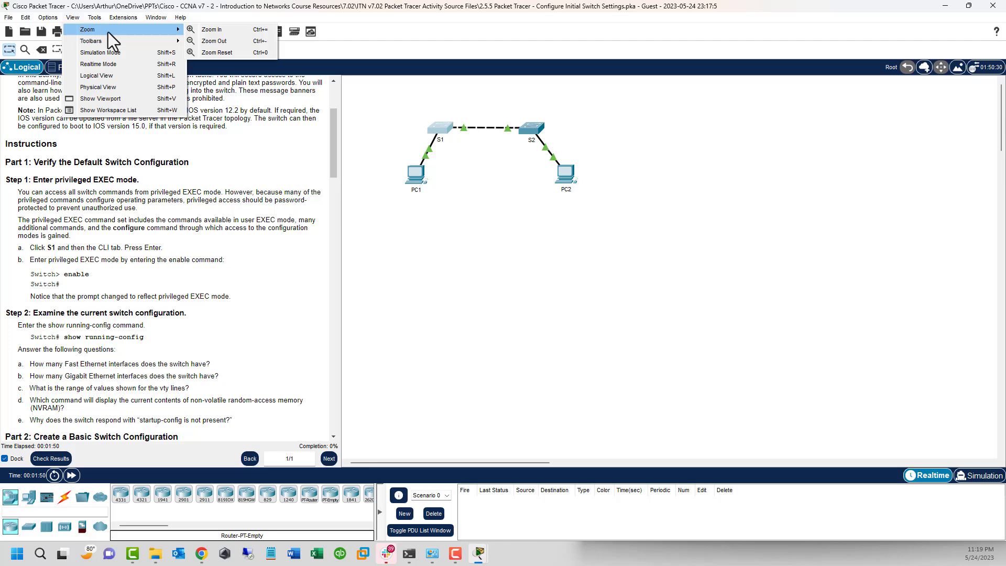
left_click(213, 31)
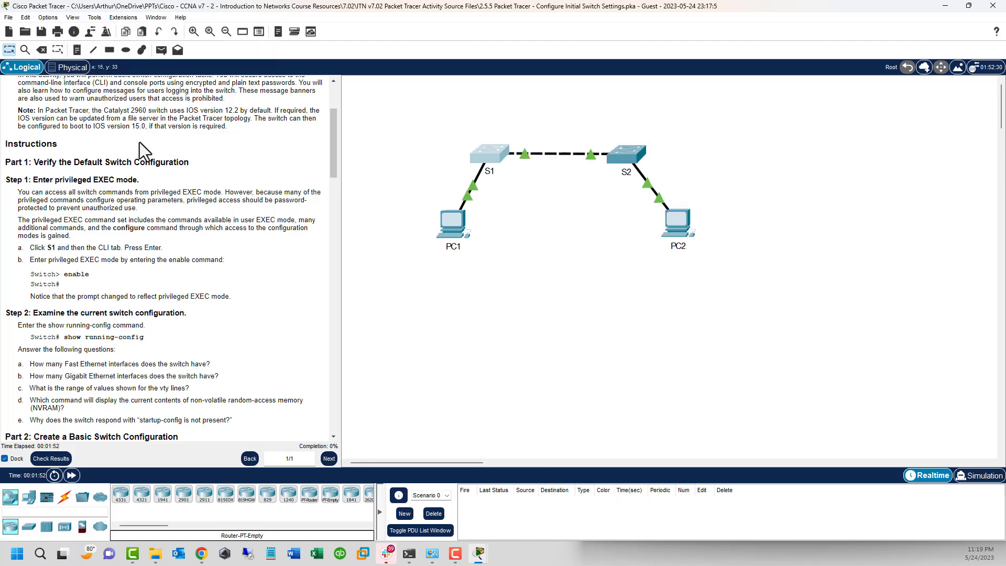
left_click(73, 17)
mouse_move(95, 18)
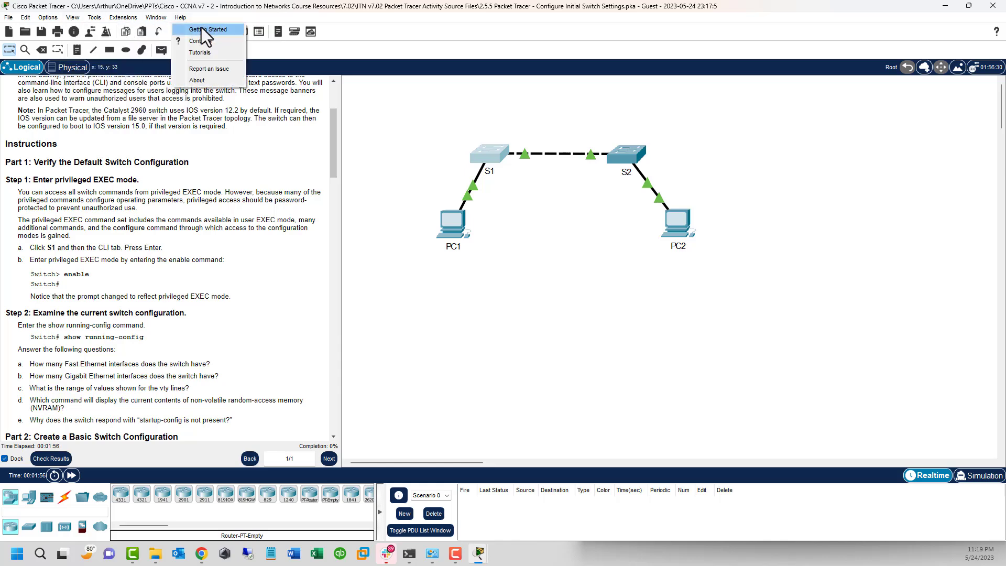
mouse_move(155, 30)
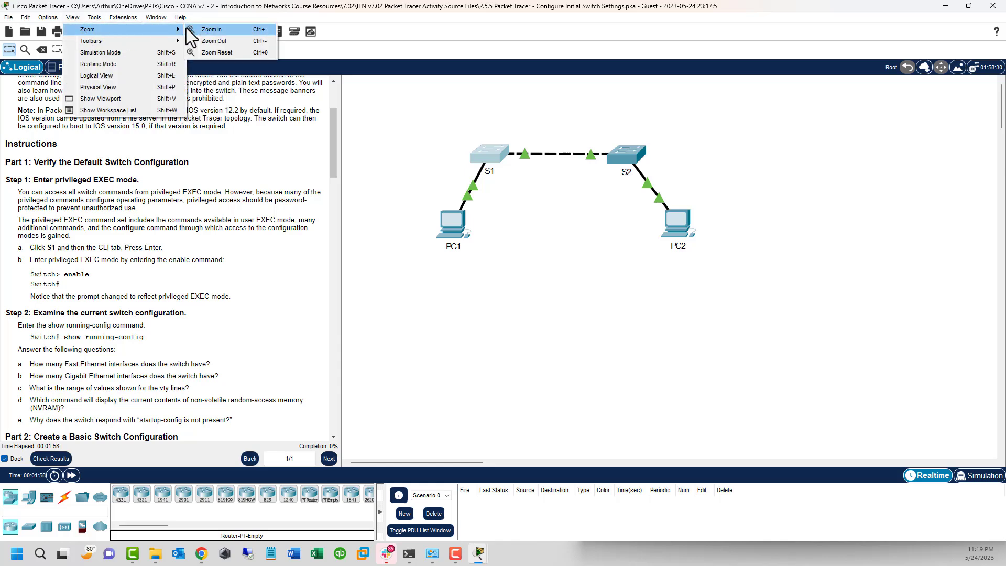
left_click(219, 30)
Step: Reopen S1's command-line window, maximize it, then restore it to normal size
left_click(526, 181)
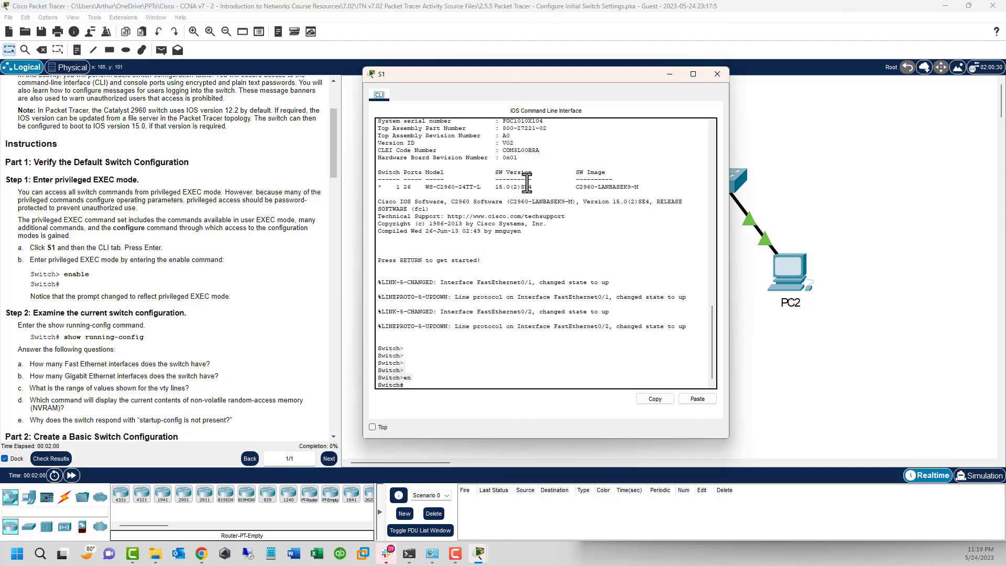
right_click(505, 354)
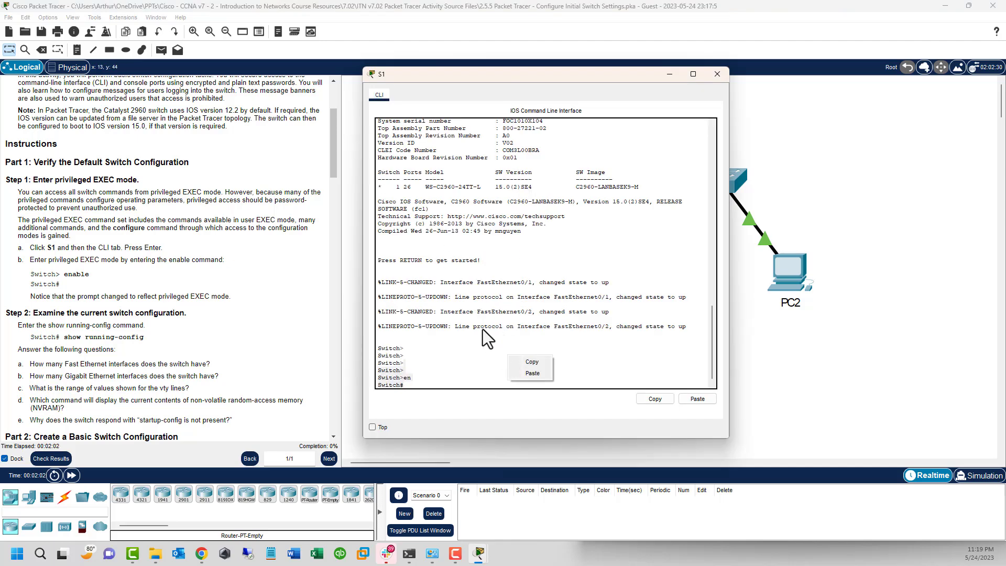
left_click(474, 358)
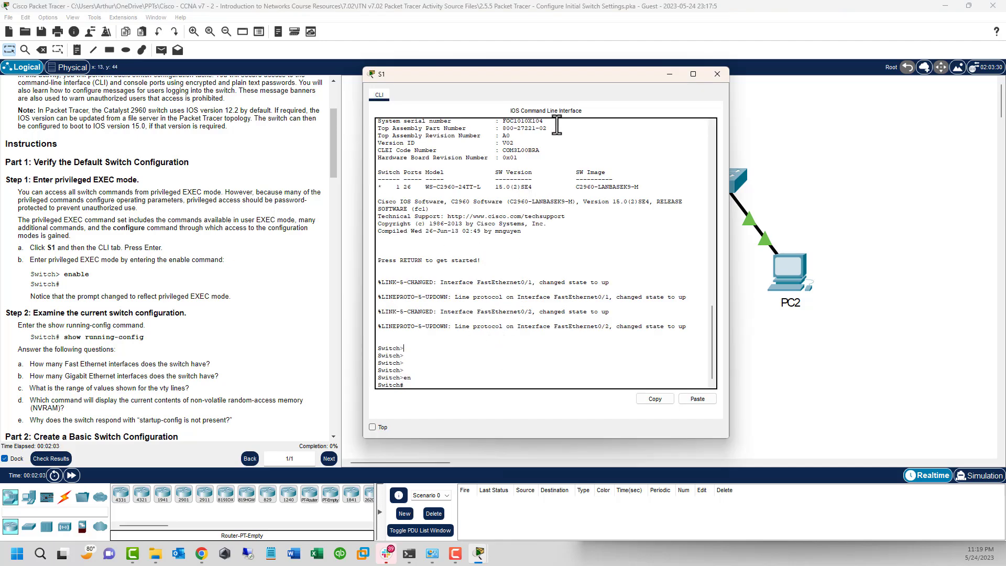
left_click(379, 94)
right_click(381, 76)
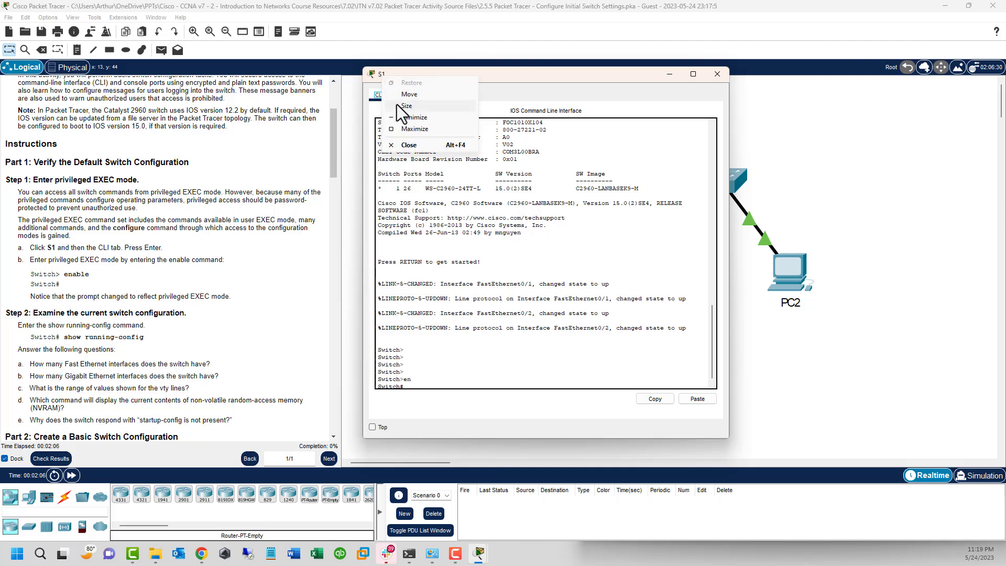
left_click(417, 129)
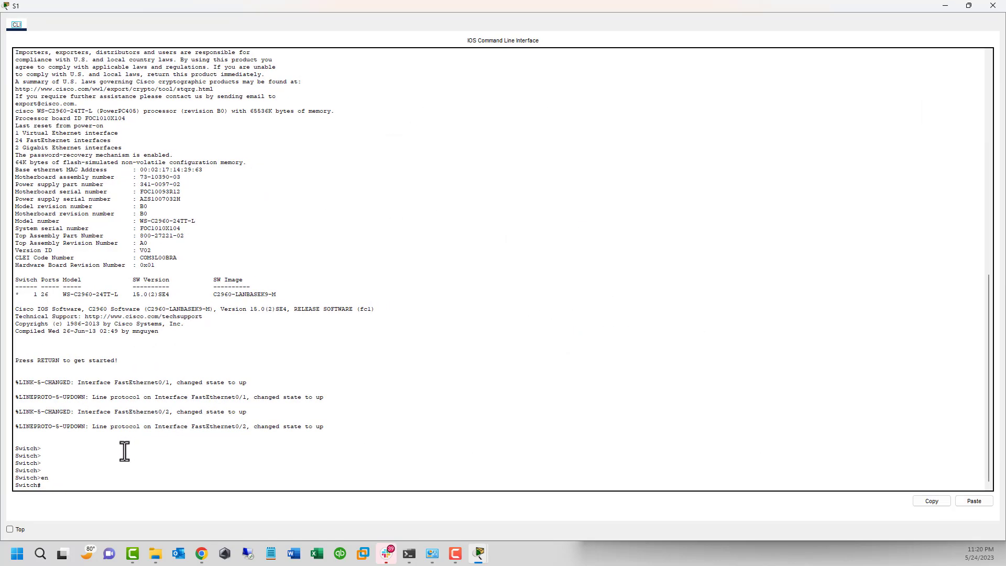
left_click_drag(391, 6, 628, 73)
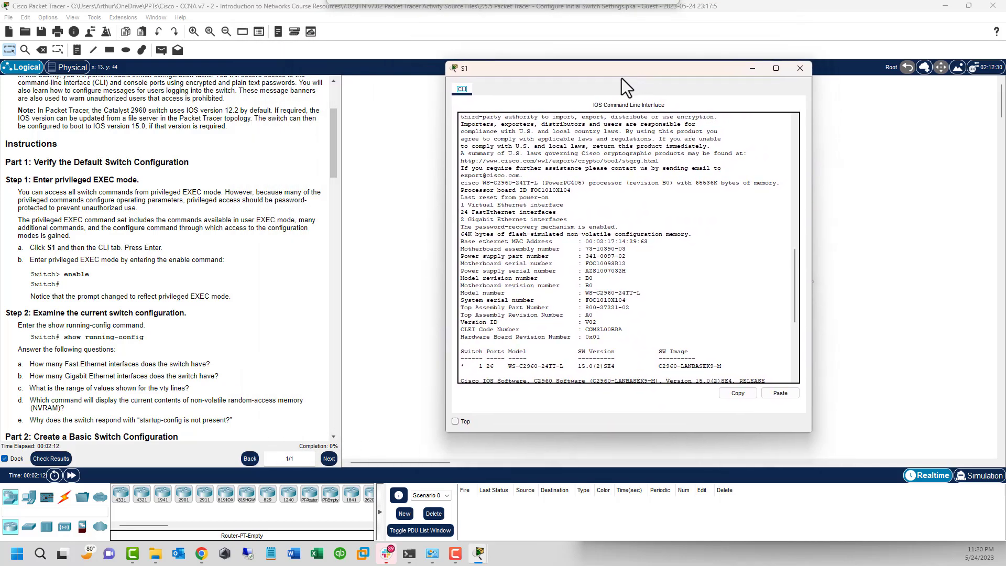
Step: Re-enter privileged mode on S1 with en, comparing the > and # prompt symbols
left_click(559, 252)
type("en")
key("Return")
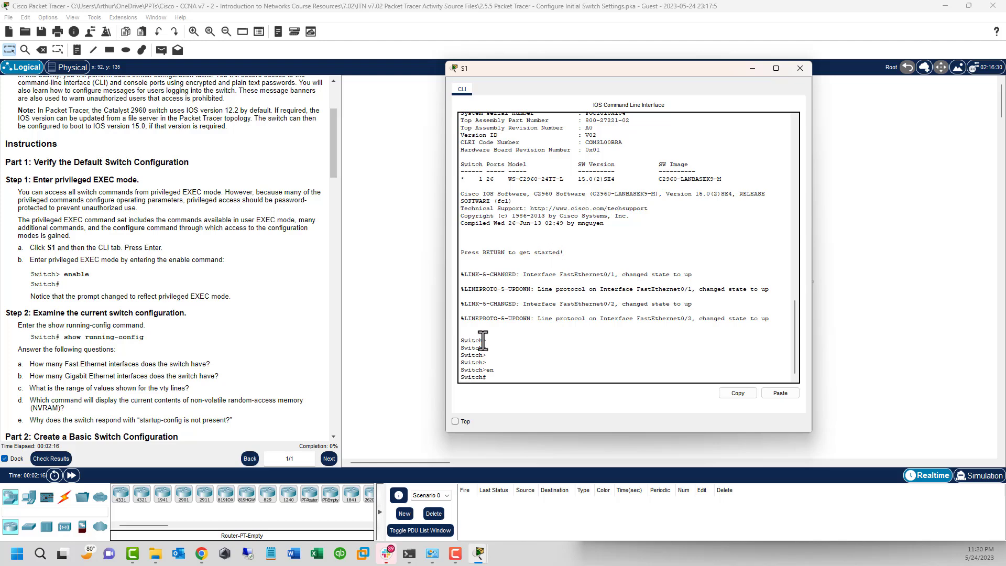
left_click_drag(482, 341, 486, 341)
left_click_drag(488, 377, 483, 377)
Step: Run show running-config on S1 to list its 1086-byte configuration
scroll(87, 291, "down", 3)
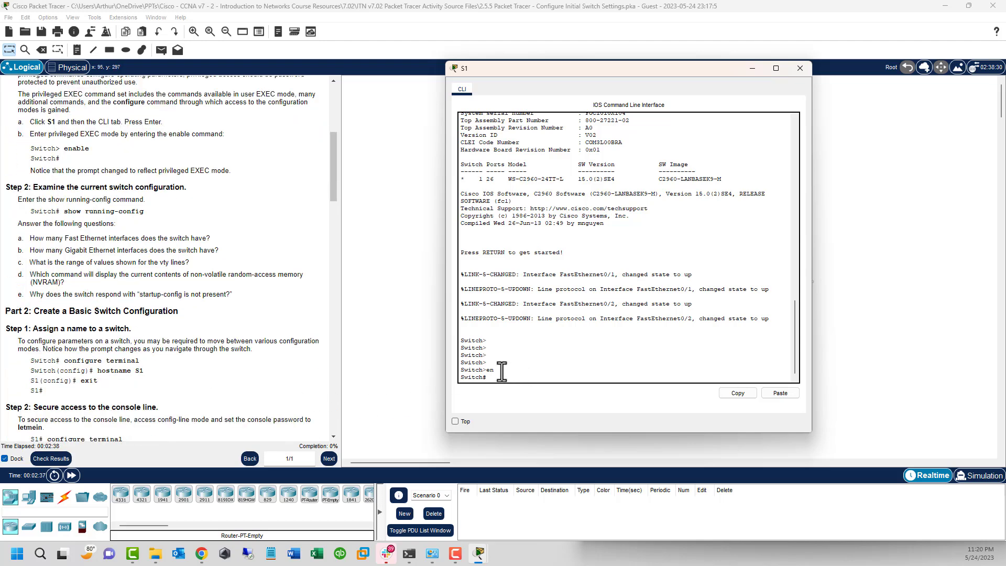
type("show run")
key("Tab")
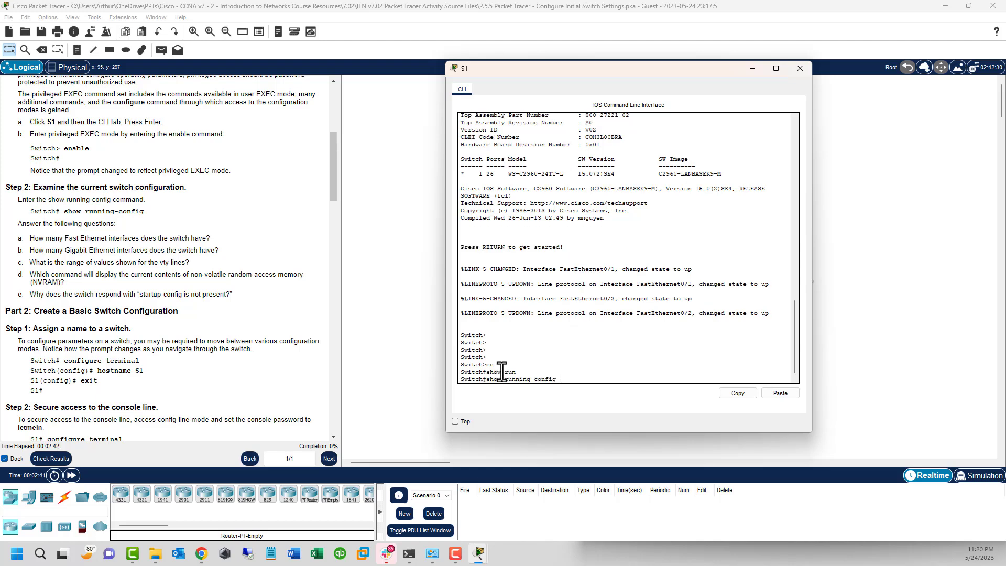
key("Return")
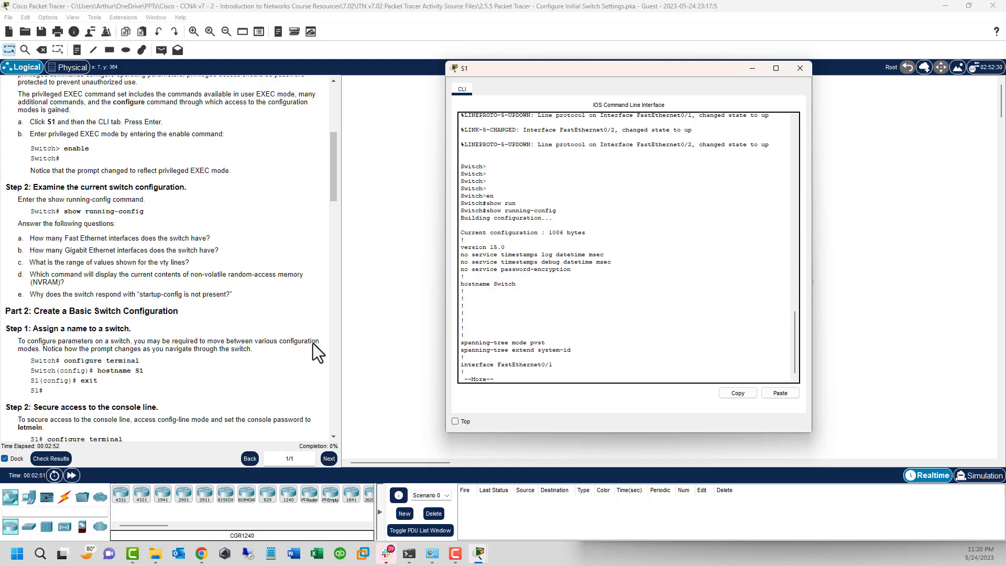
Step: Highlight Step 2 questions a–e on interfaces, vty lines, NVRAM and startup-config
left_click_drag(69, 238, 203, 234)
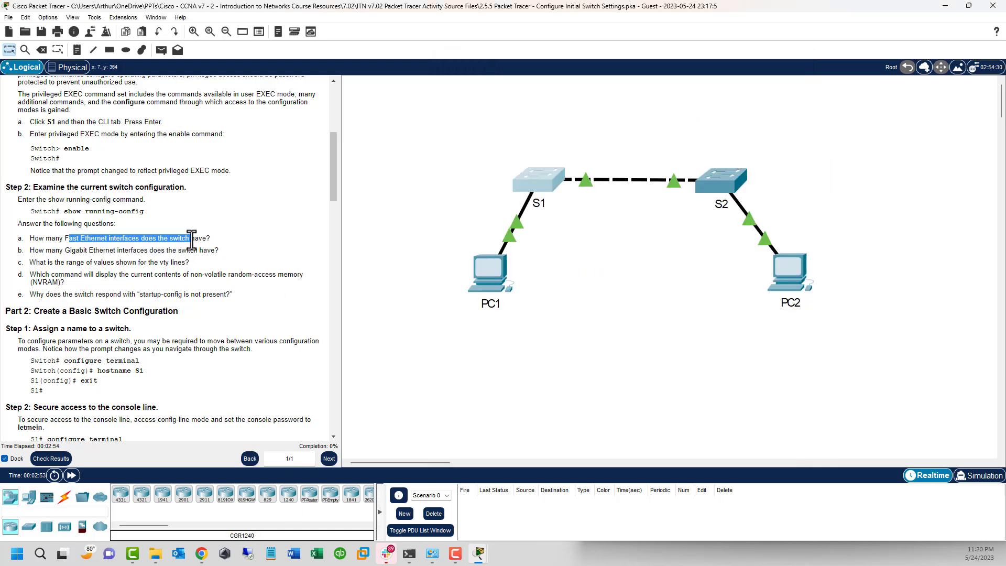
left_click_drag(100, 251, 228, 260)
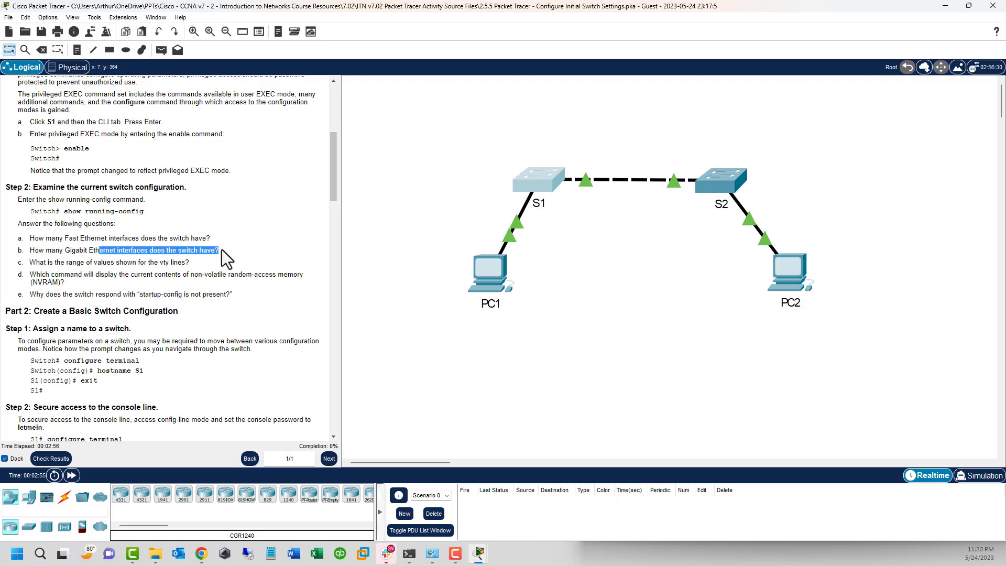
left_click_drag(60, 263, 195, 265)
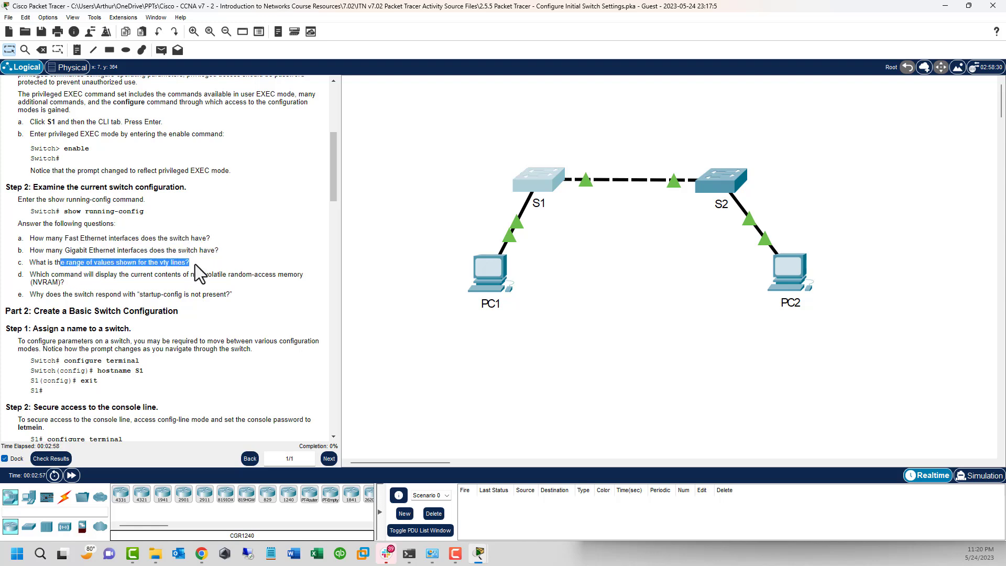
left_click_drag(41, 275, 289, 282)
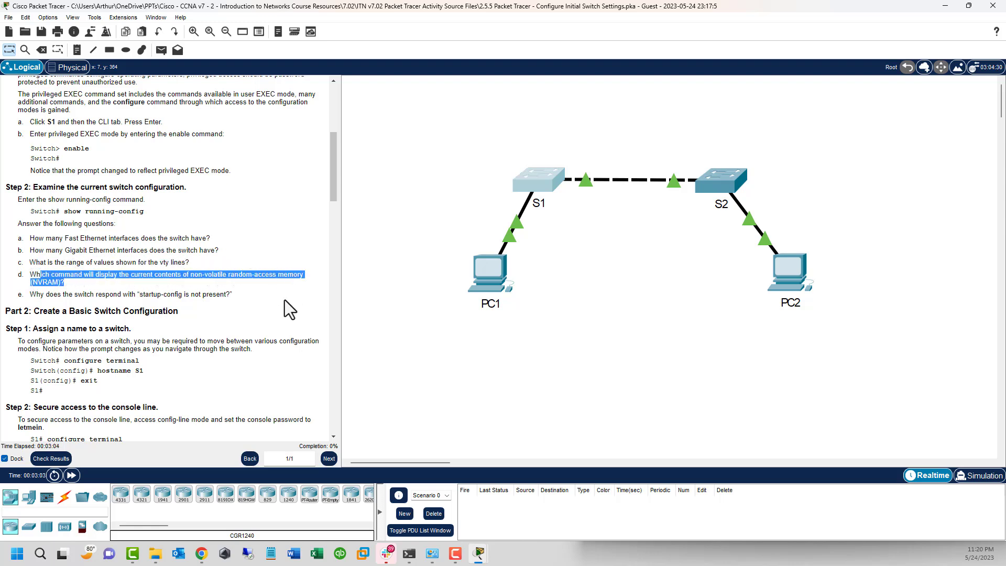
left_click_drag(49, 294, 230, 294)
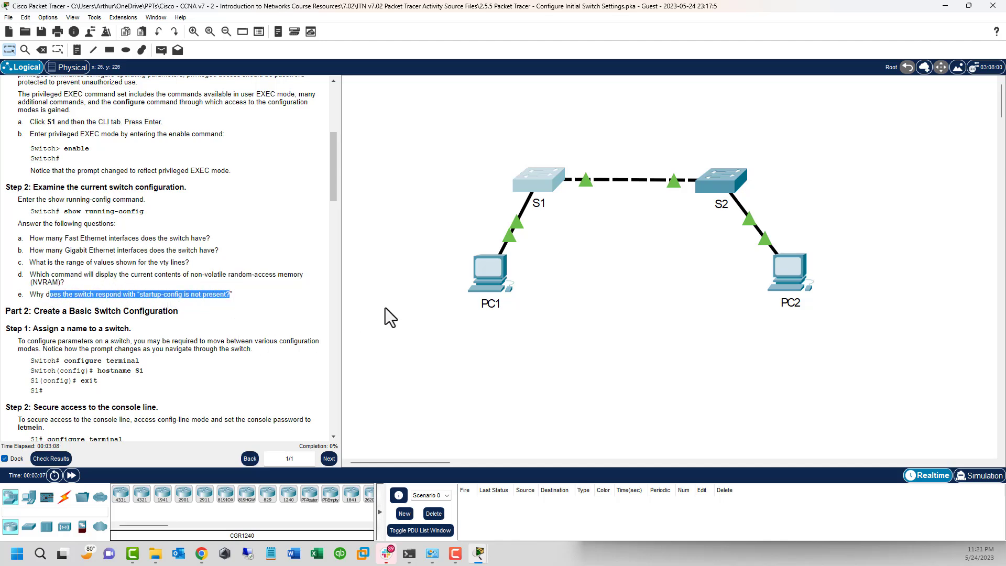
Step: Review the first page of S1's running config: version, size and service lines
left_click(518, 195)
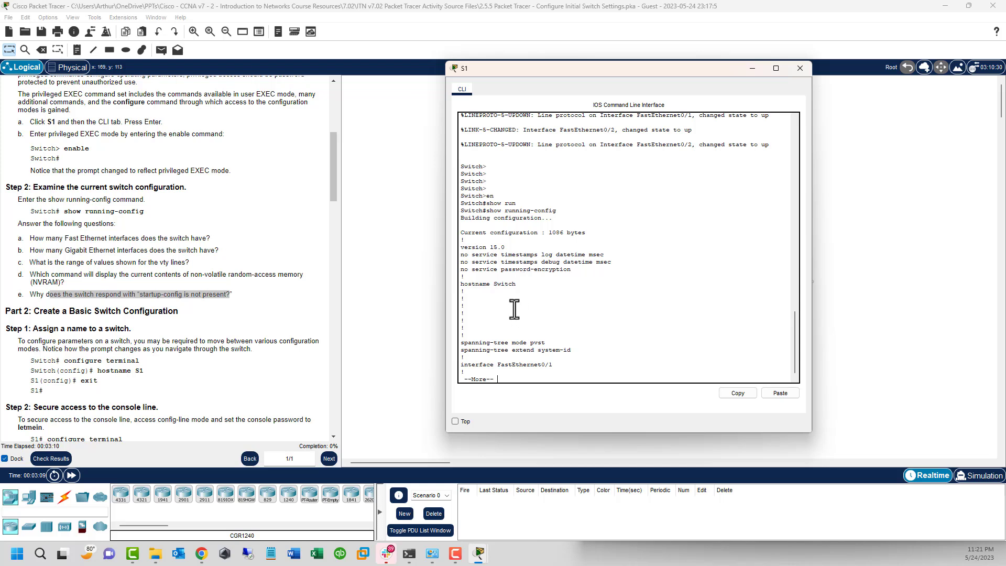
left_click(543, 248)
left_click_drag(467, 212, 569, 214)
left_click(550, 236)
left_click_drag(463, 232, 615, 276)
left_click(500, 280)
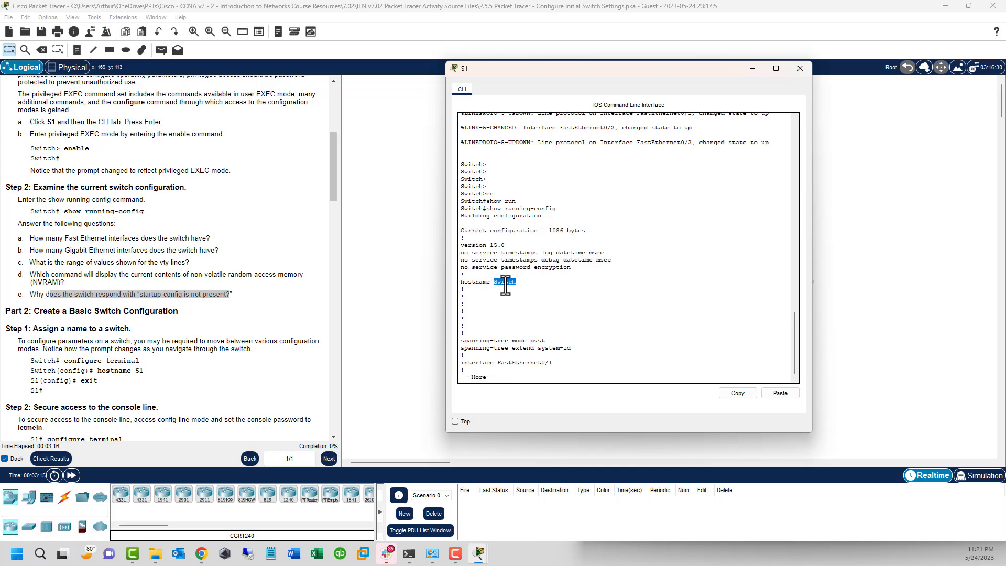
left_click_drag(525, 362, 518, 357)
left_click(518, 361)
Step: Page on to the last FastEthernet, two GigabitEthernet interfaces, and vty ranges 0 4 and 5 15
key("space")
key("space")
key("space")
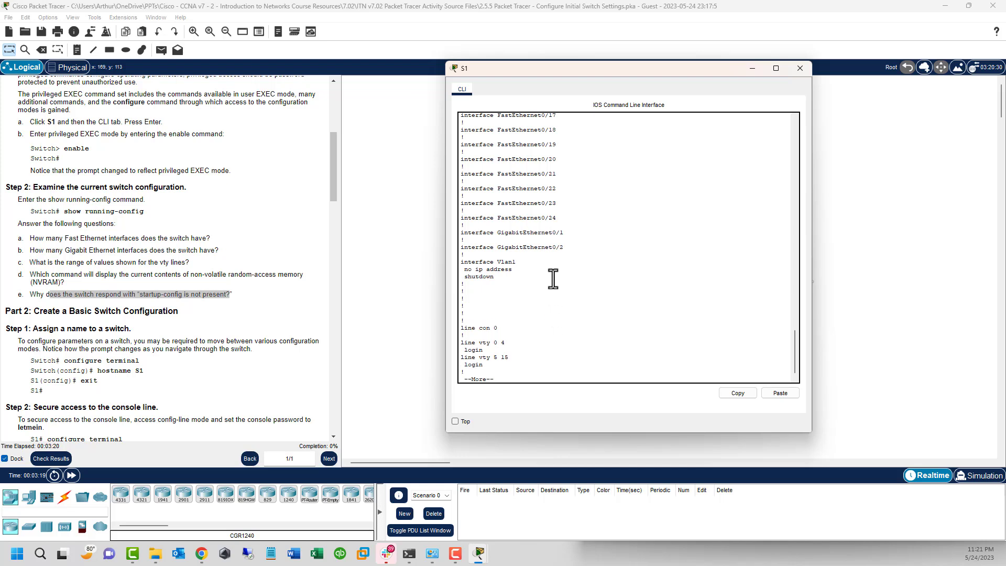
left_click_drag(565, 218, 461, 218)
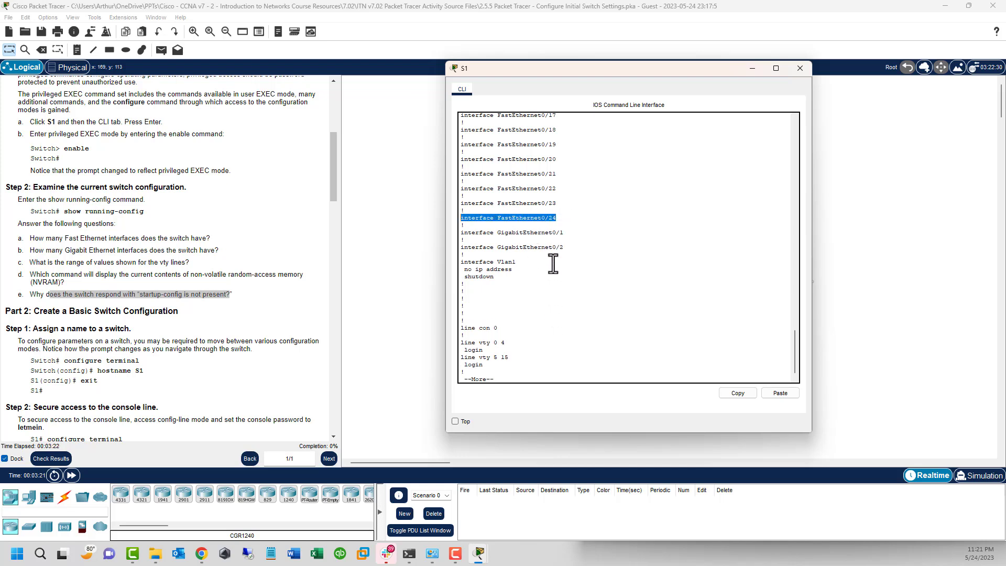
left_click_drag(565, 248, 461, 231)
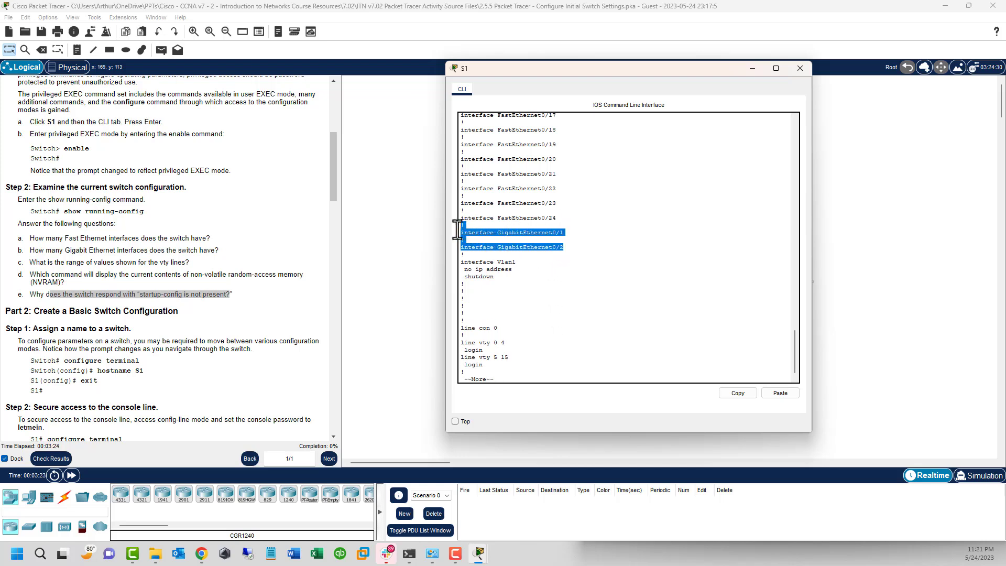
left_click(518, 267)
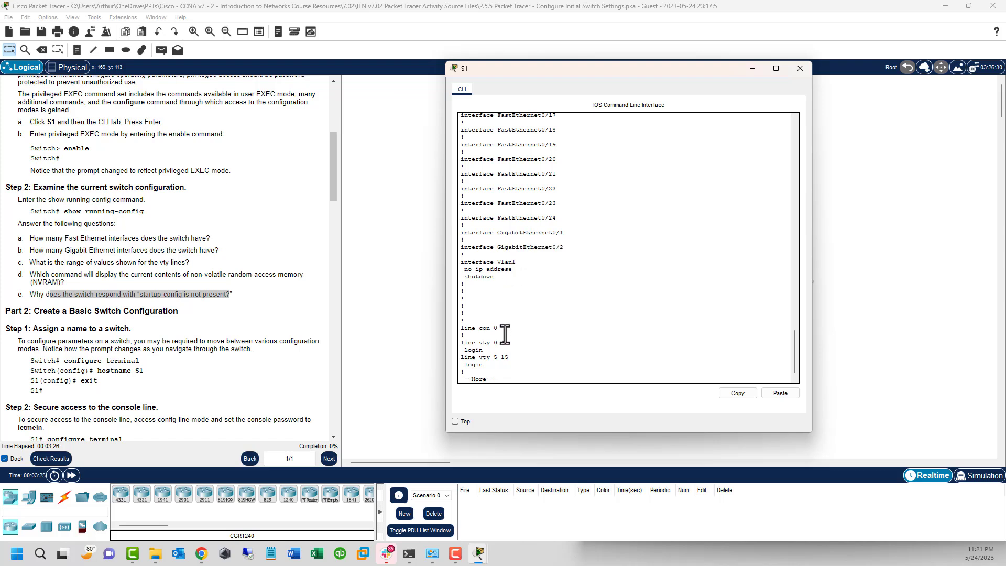
left_click_drag(506, 343, 494, 345)
left_click_drag(494, 359, 507, 361)
Step: Page to the end of the configuration and scroll back up to hostname Switch
key("space")
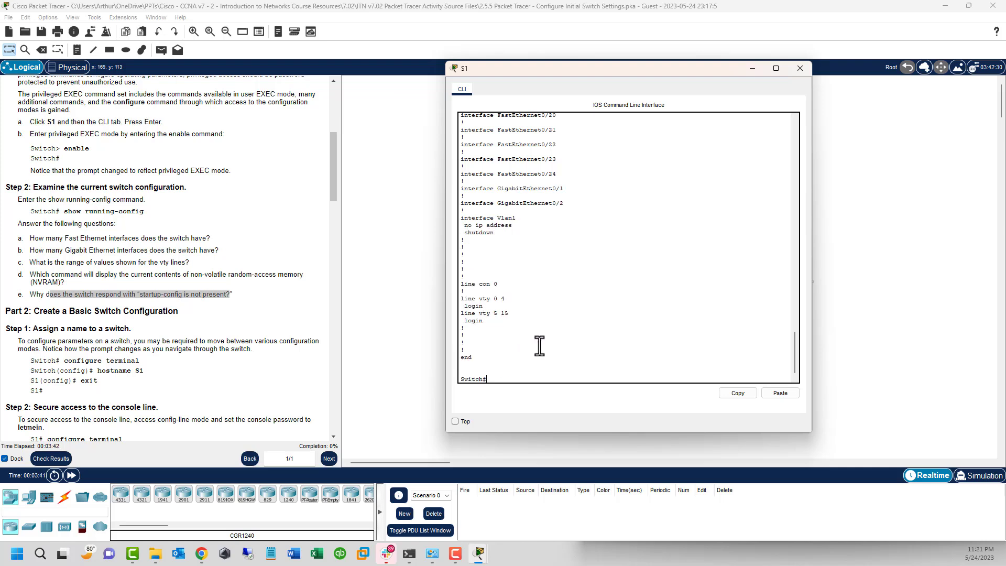
scroll(538, 322, "up", 15)
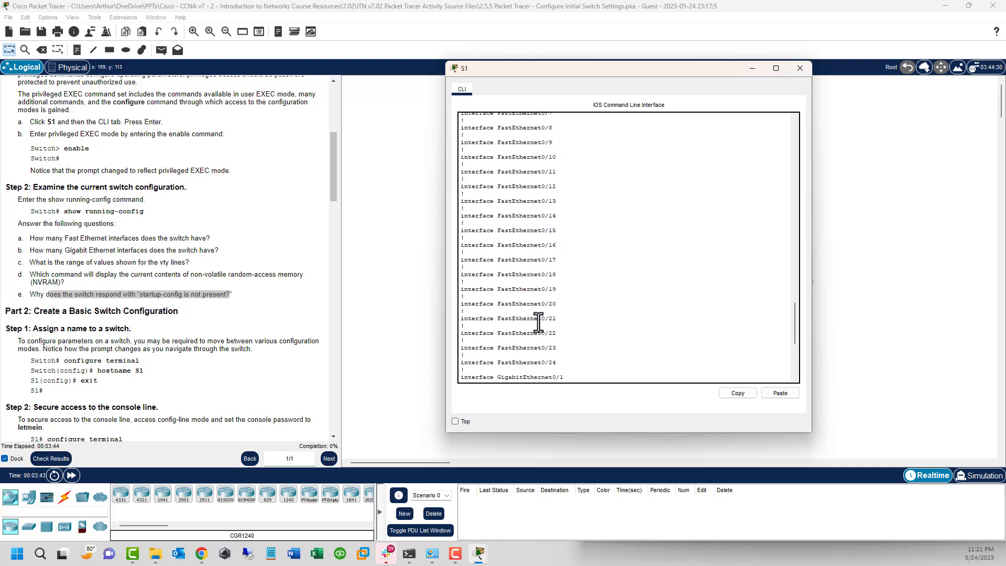
scroll(538, 322, "up", 1)
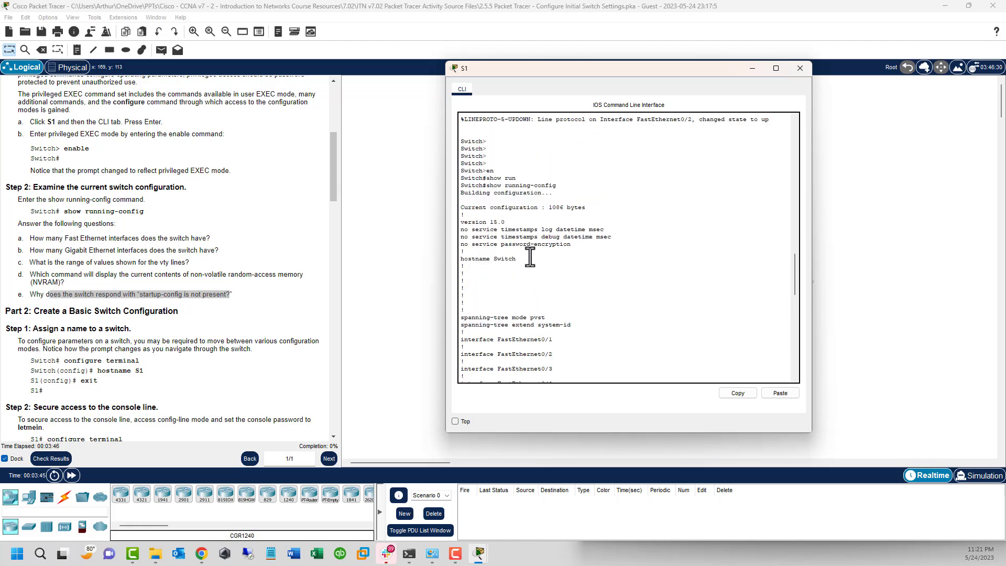
left_click_drag(520, 259, 461, 260)
left_click(556, 236)
left_click_drag(557, 235, 464, 186)
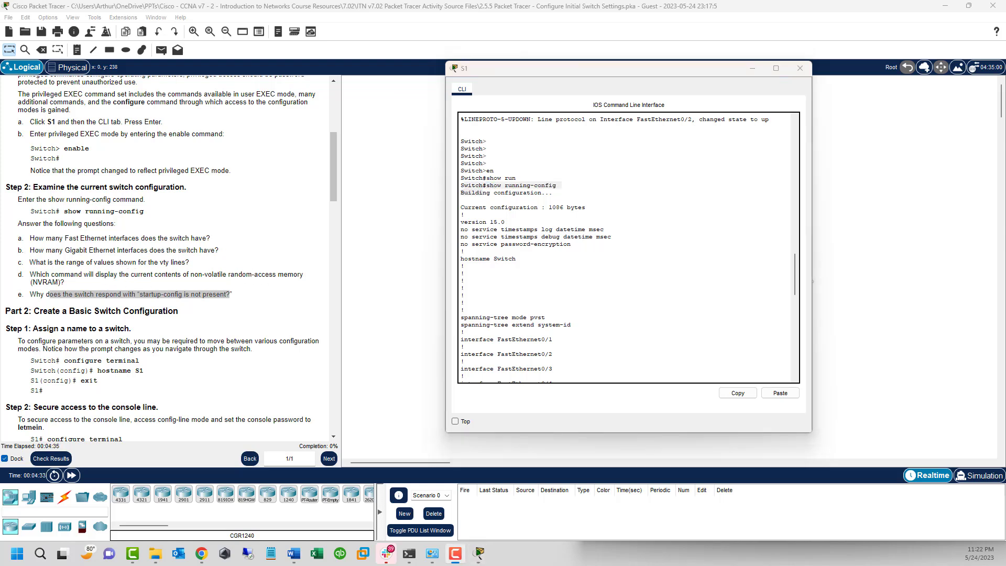
Step: Run show startup-config on S1 and confirm it reports startup-config is not present
left_click(530, 333)
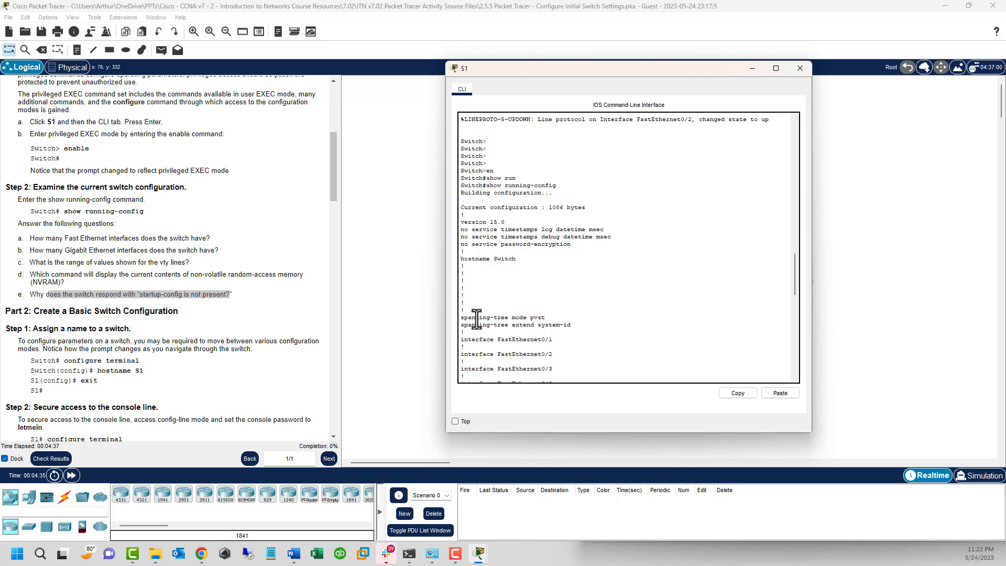
key("Return")
key("Return")
key("Return")
key("Return")
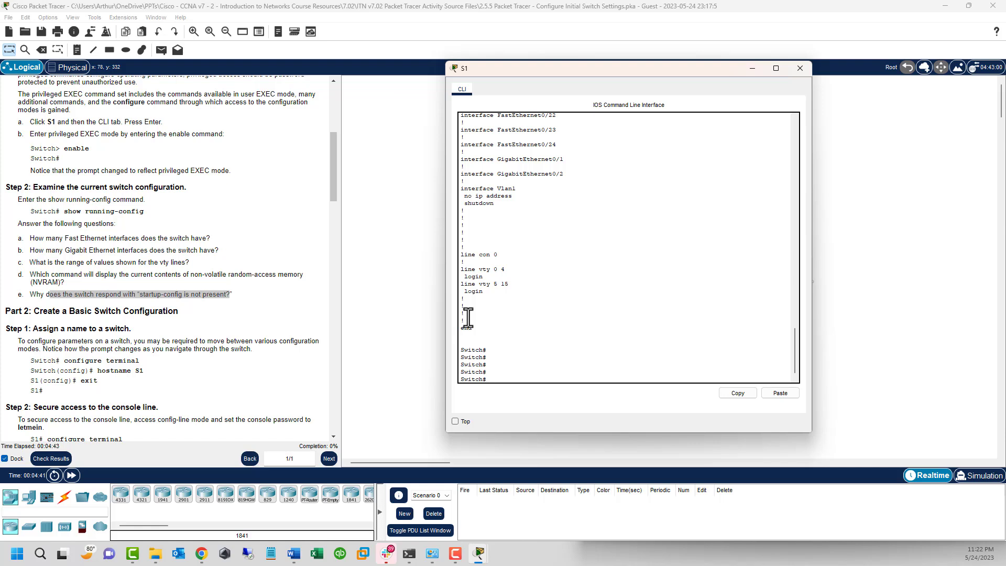
type("sh")
key("Tab")
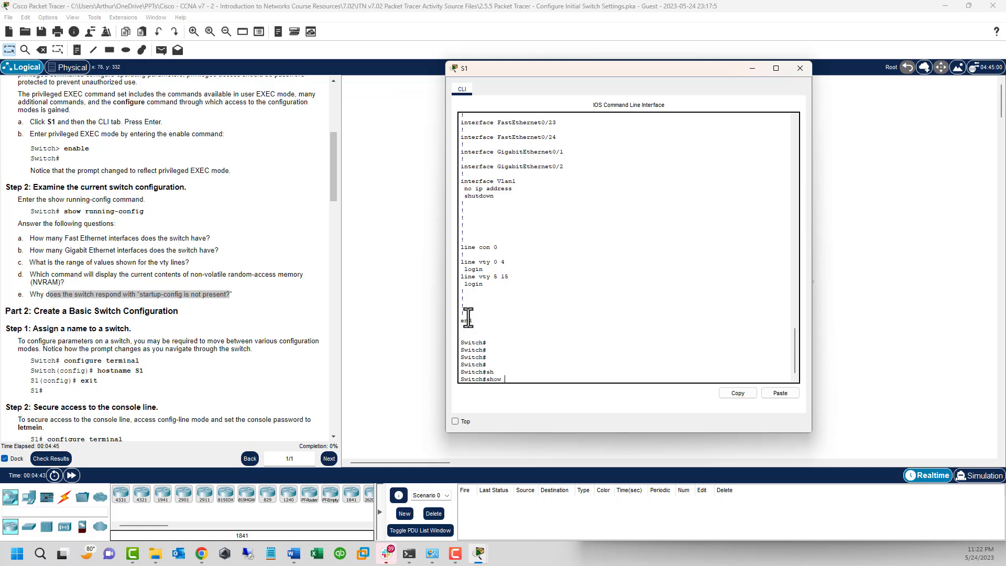
key("Tab")
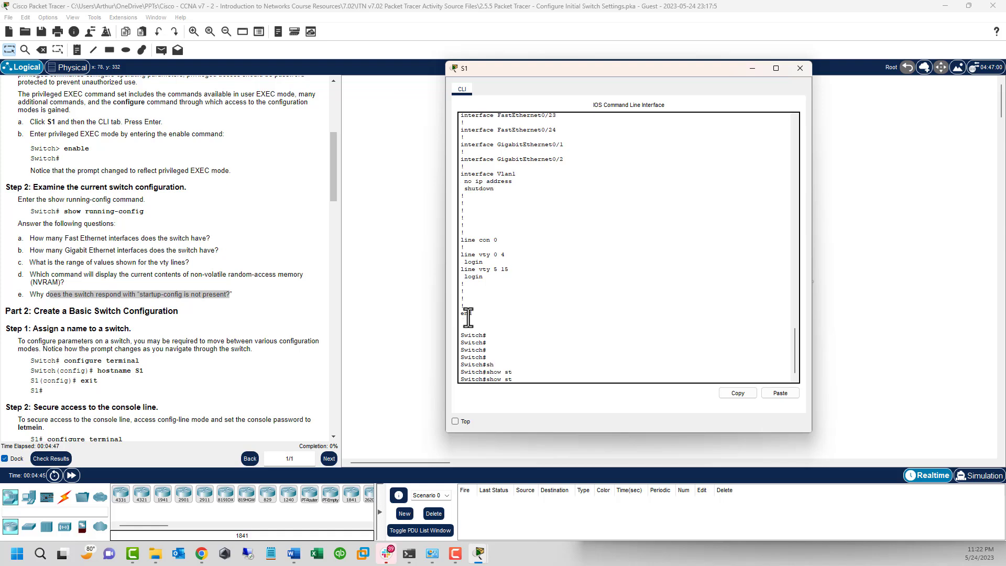
type("art")
key("Tab")
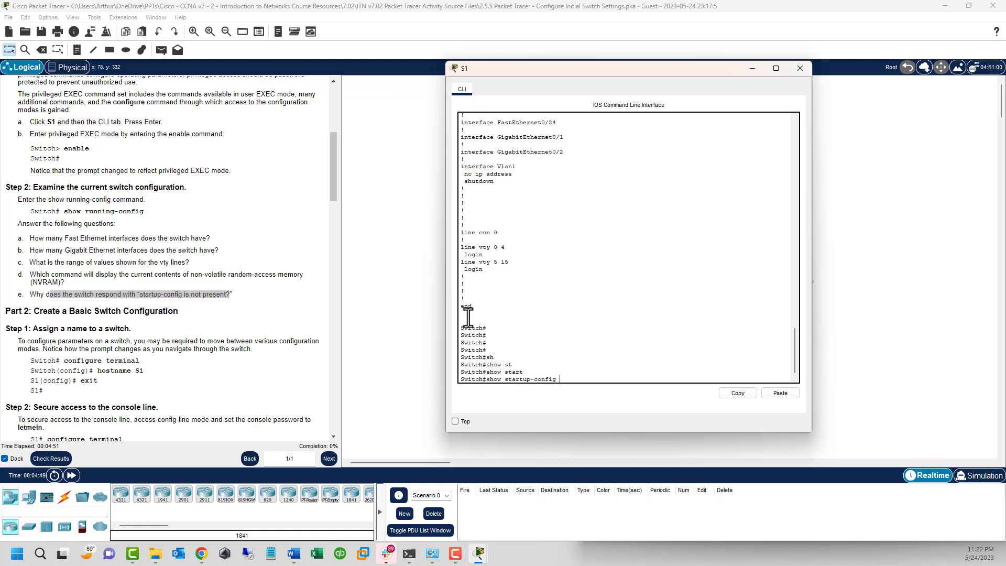
key("Return")
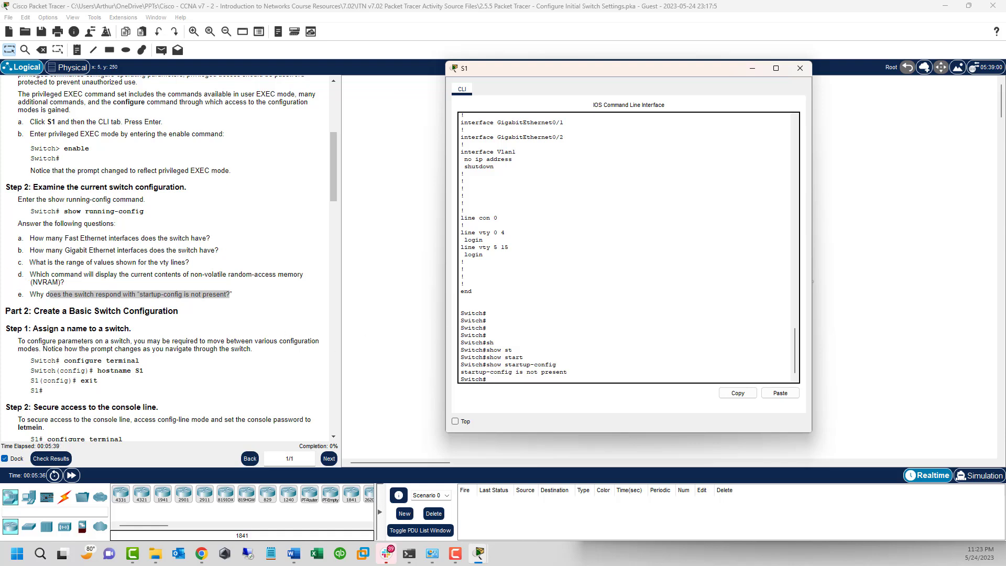
key("alt+Tab")
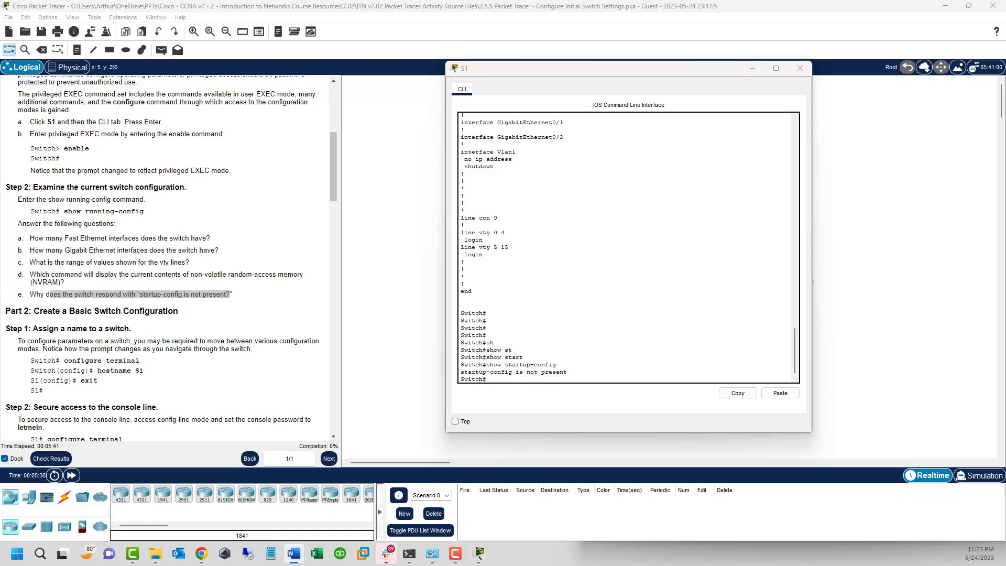
key("alt+Tab")
Step: Scroll the instructions to Part 2, then enter conf t on S1 and exit again
scroll(233, 261, "down", 7)
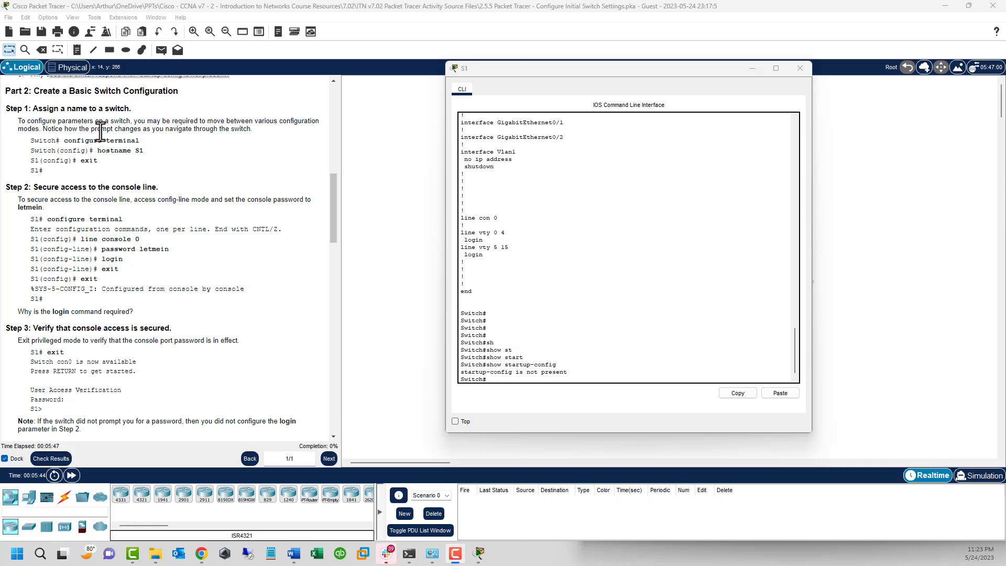
left_click(597, 363)
key("Return")
key("Return")
key("Return")
key("Return")
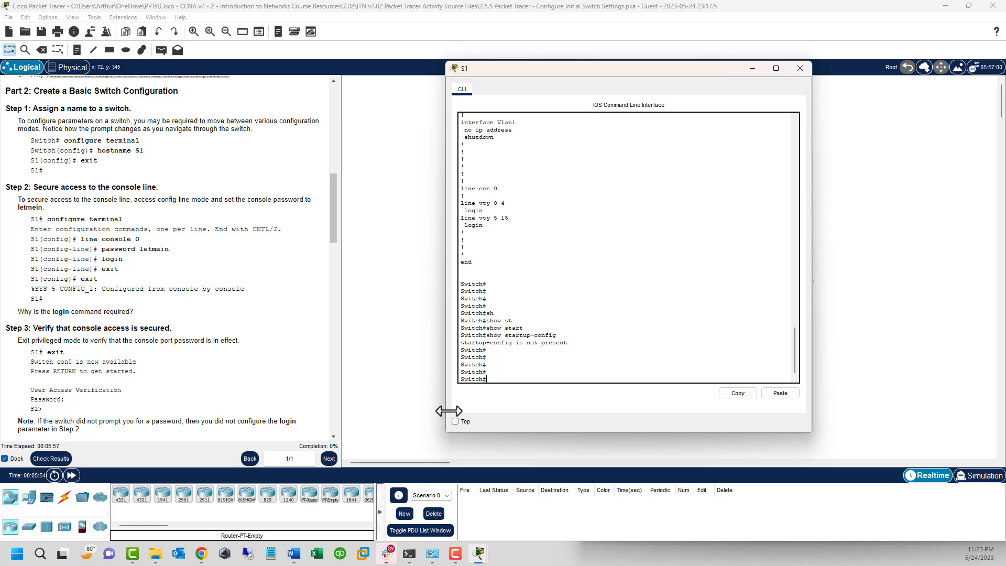
left_click(498, 368)
type("conf t")
key("Return")
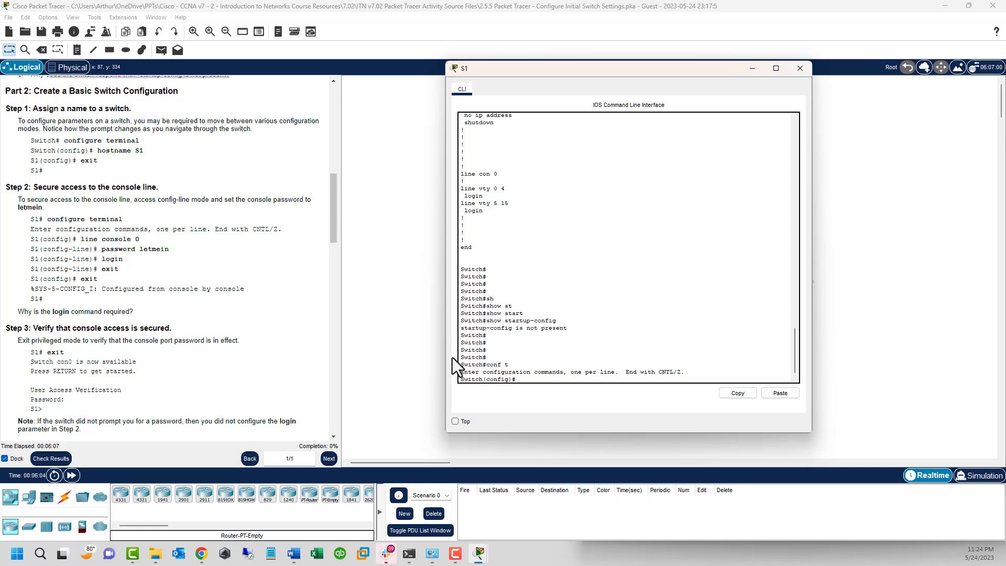
type("exit")
key("Return")
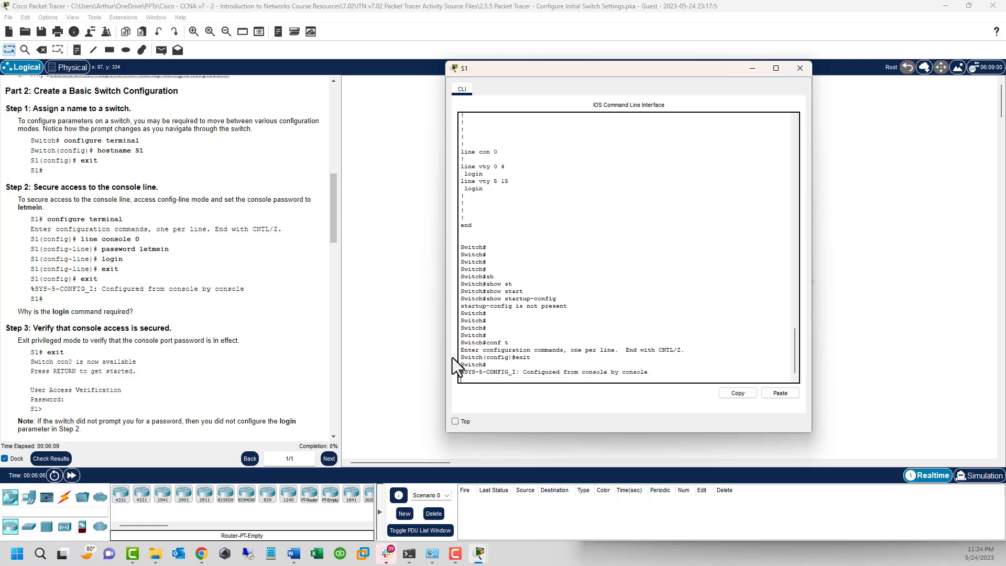
key("Return")
Step: Try configure with the default terminal source, then exit back to Switch#
type("conf")
key("Tab")
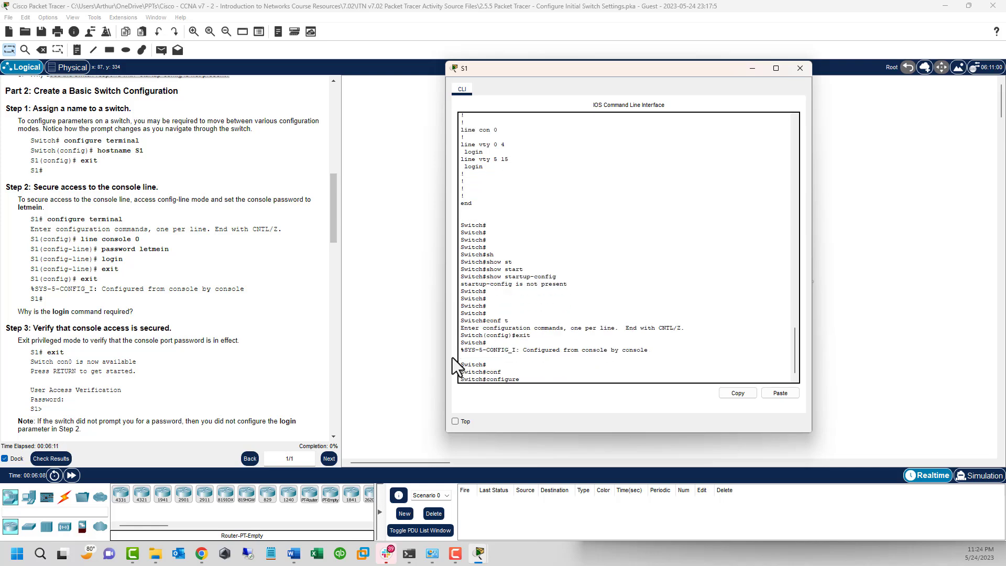
key("Return")
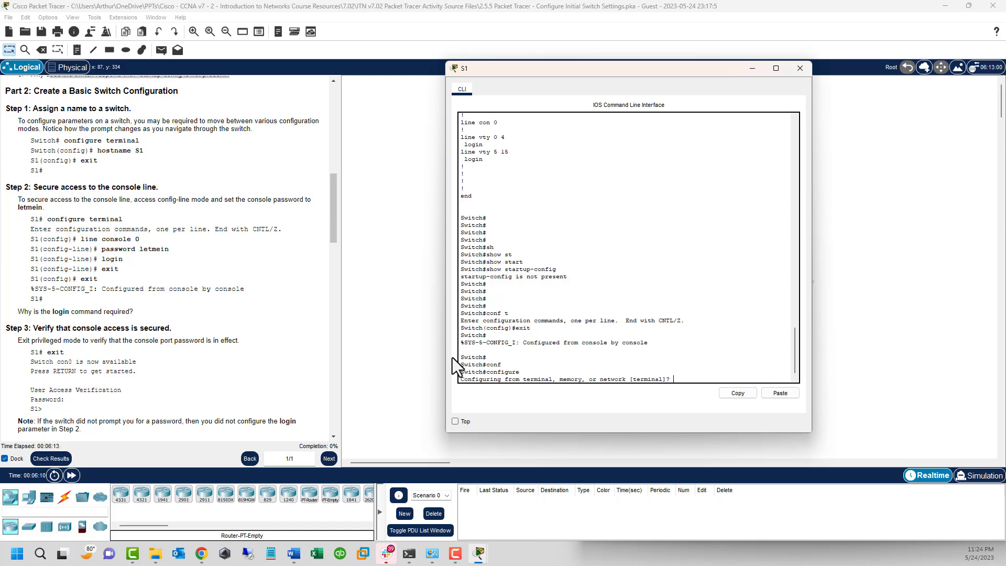
key("Return")
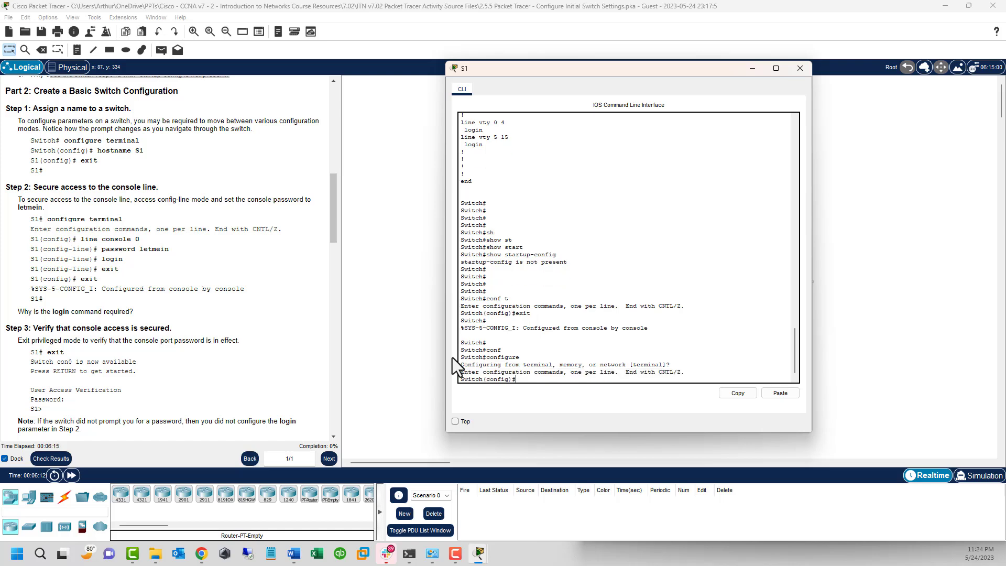
type("exit")
key("Return")
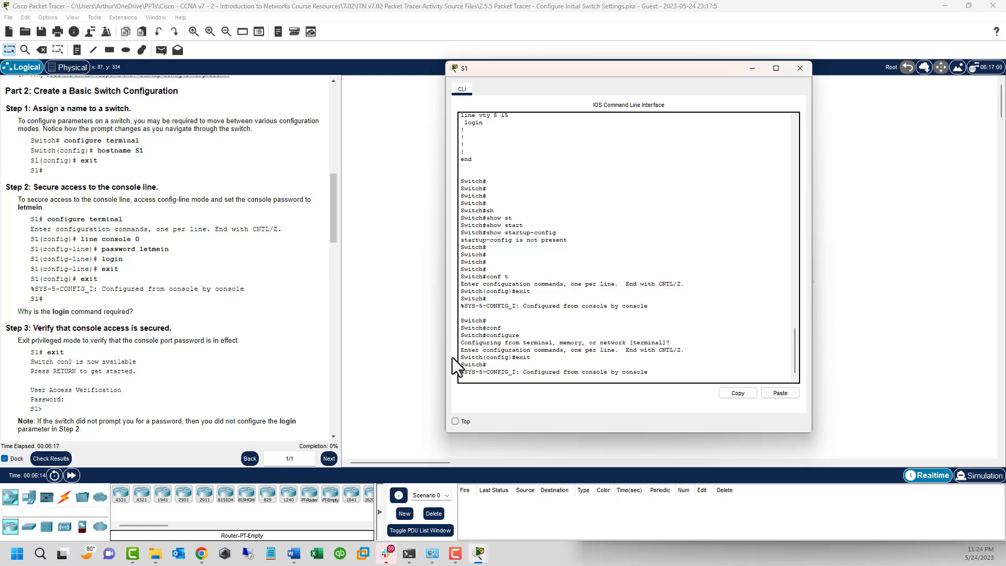
key("Return")
key("Return")
key("Return")
Step: Enter configure terminal using Tab completion to reach the Switch(config)# prompt
type("conf")
key("Tab")
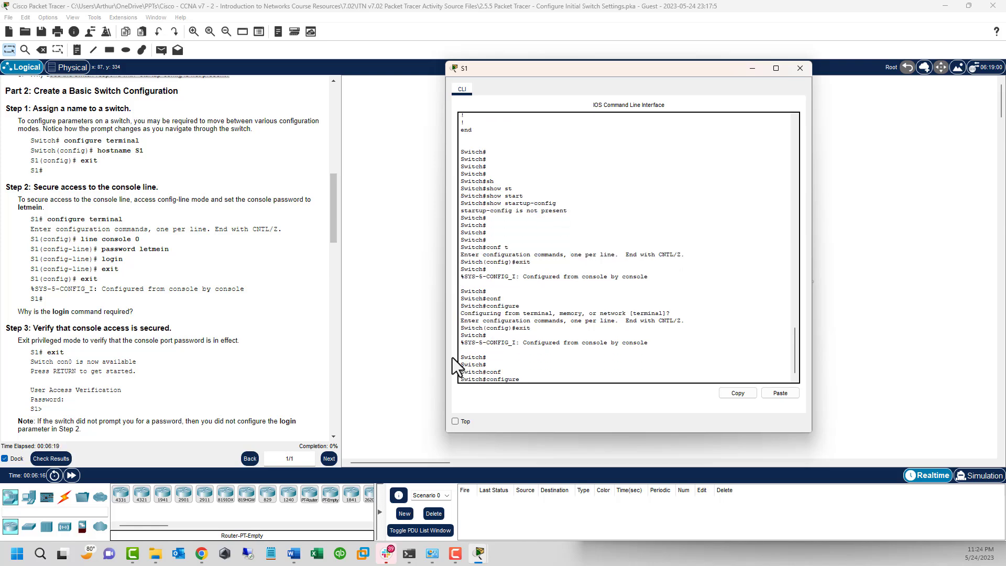
type("t")
key("Tab")
key("Return")
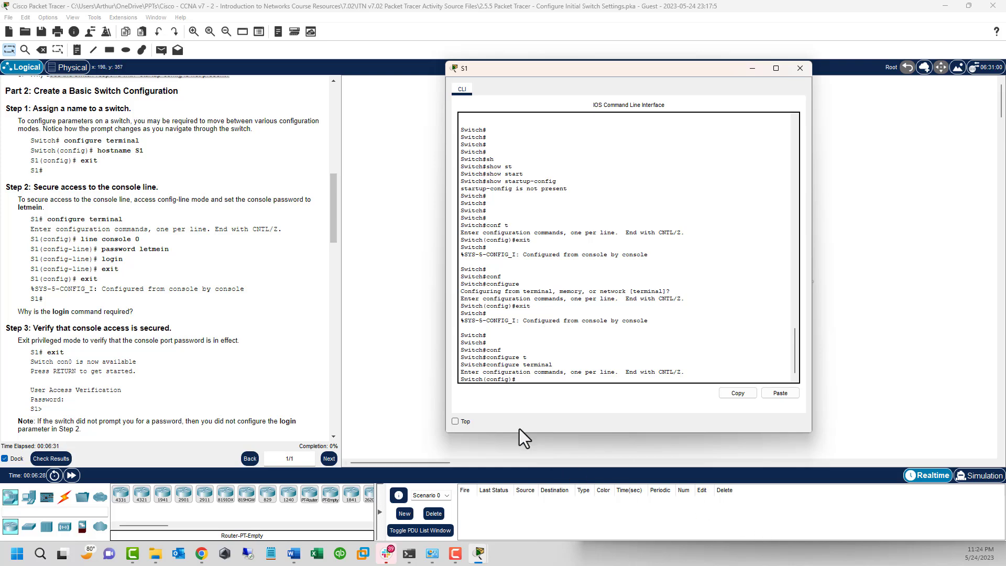
Step: Point out the prompt parts, then enter hostname S1 so the prompt becomes S1(config)#
double_click(472, 381)
double_click(494, 380)
left_click(515, 381)
type("host")
key("Tab")
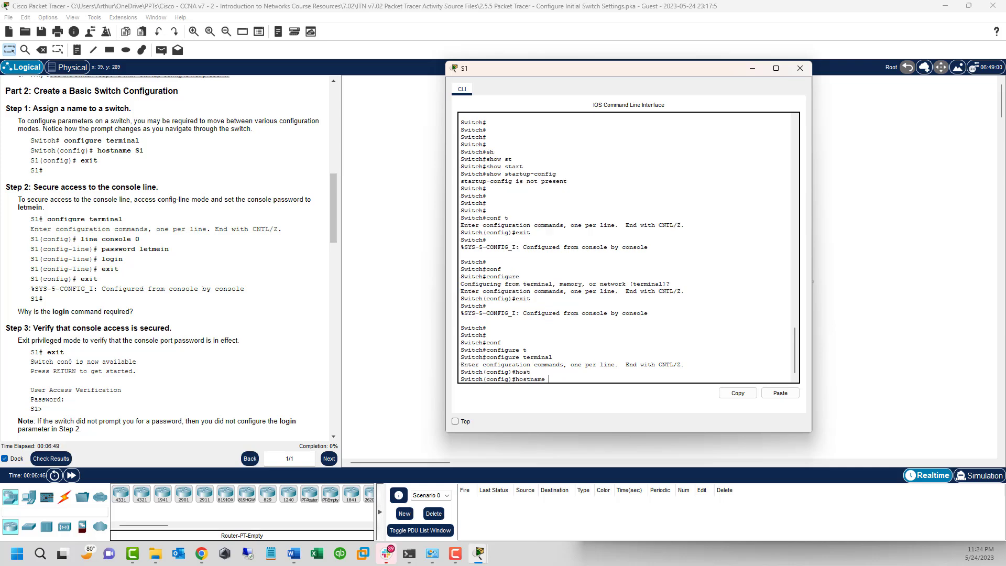
type("S1")
key("Return")
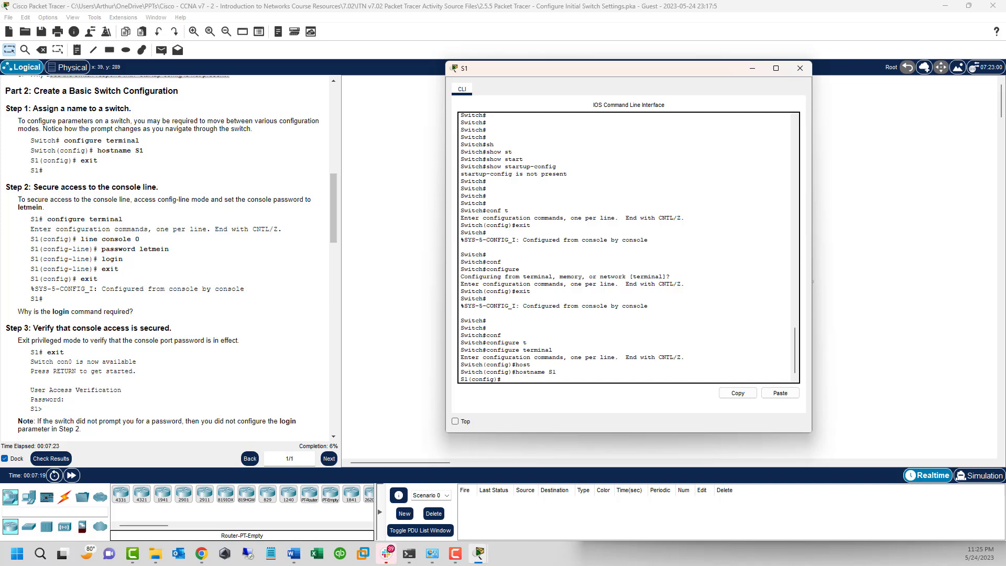
Step: Under line con 0, set the console password and require login
key("Return")
key("Return")
key("Return")
key("Return")
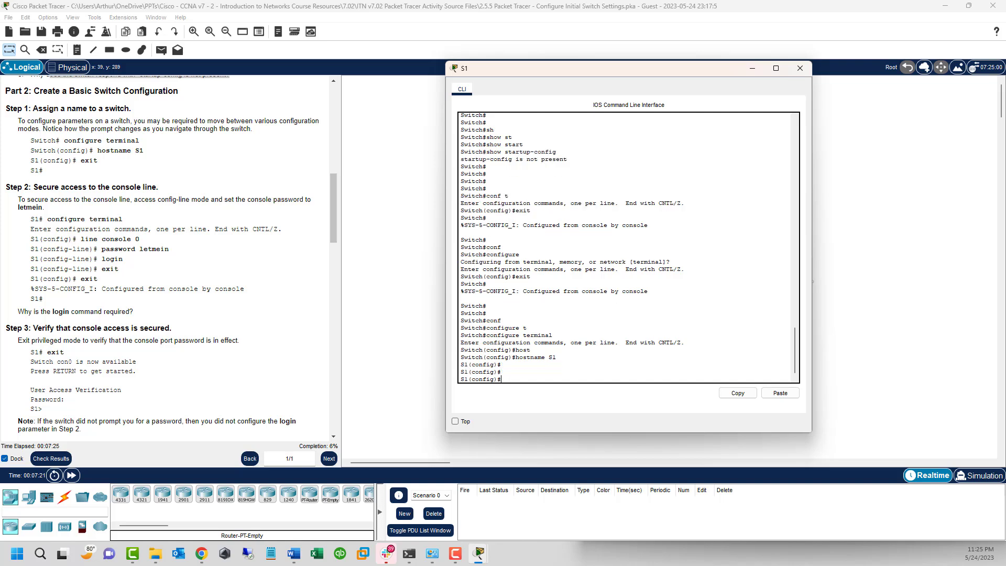
type("line c")
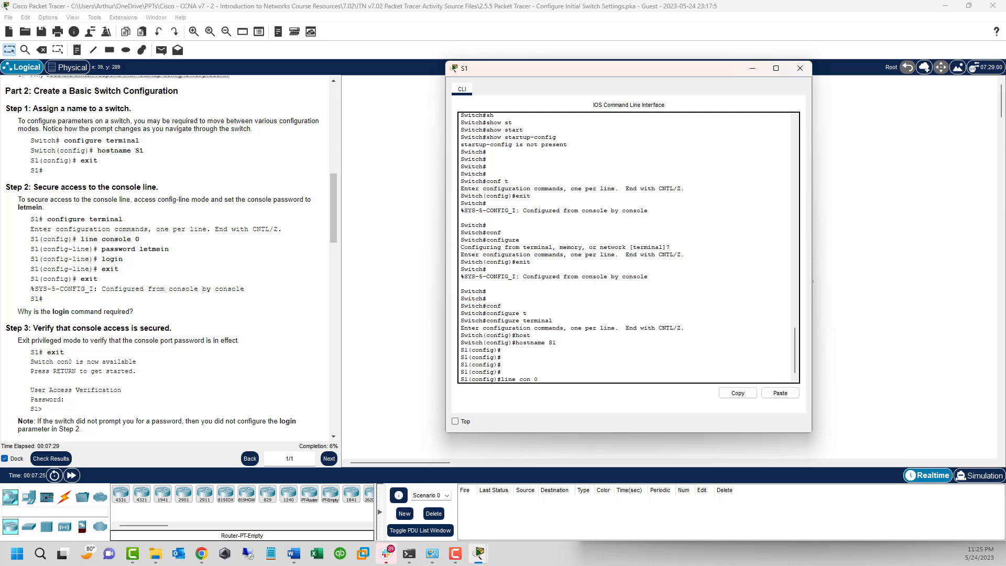
type("on 0")
key("Return")
type("p")
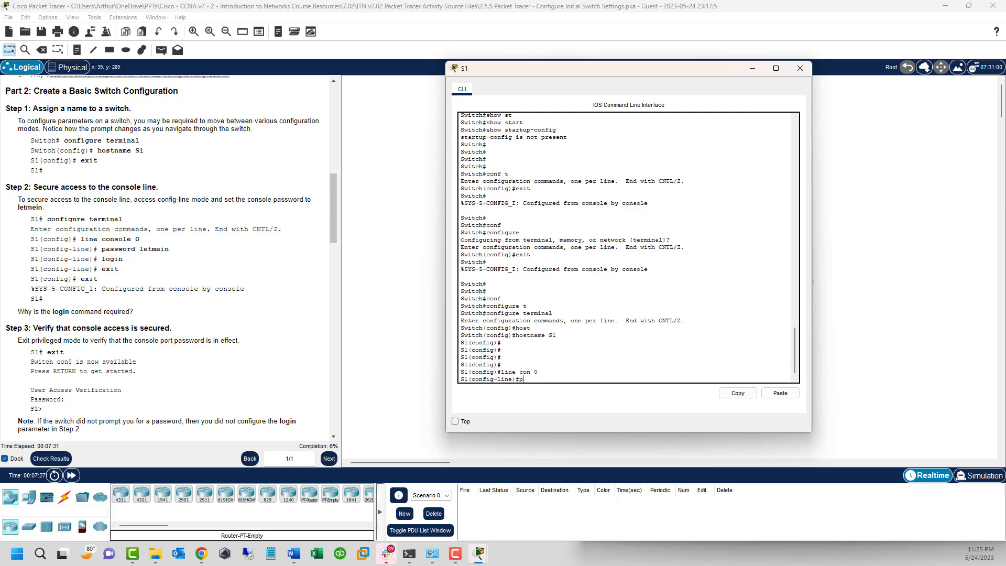
type("assword letmein")
key("Return")
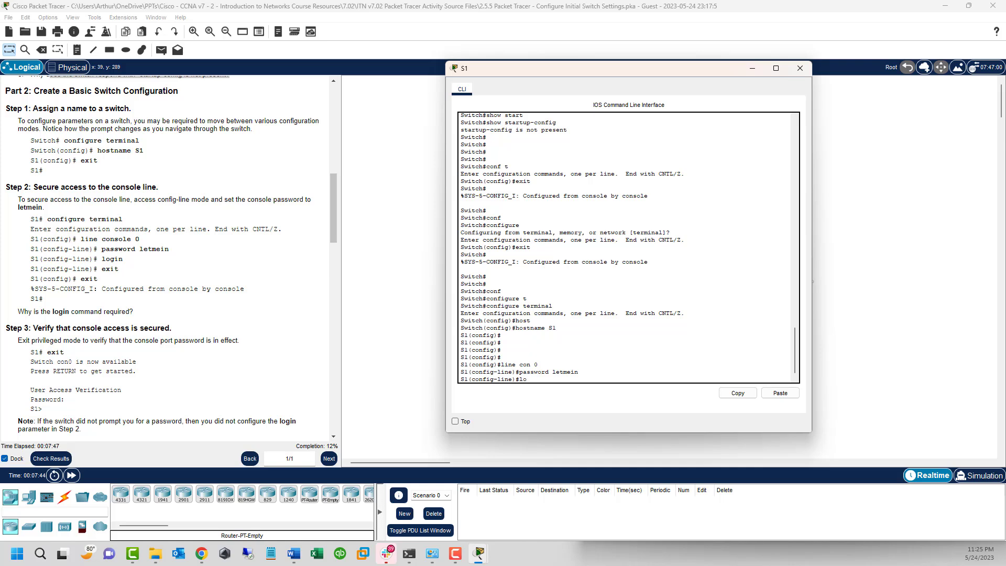
type("login")
key("Return")
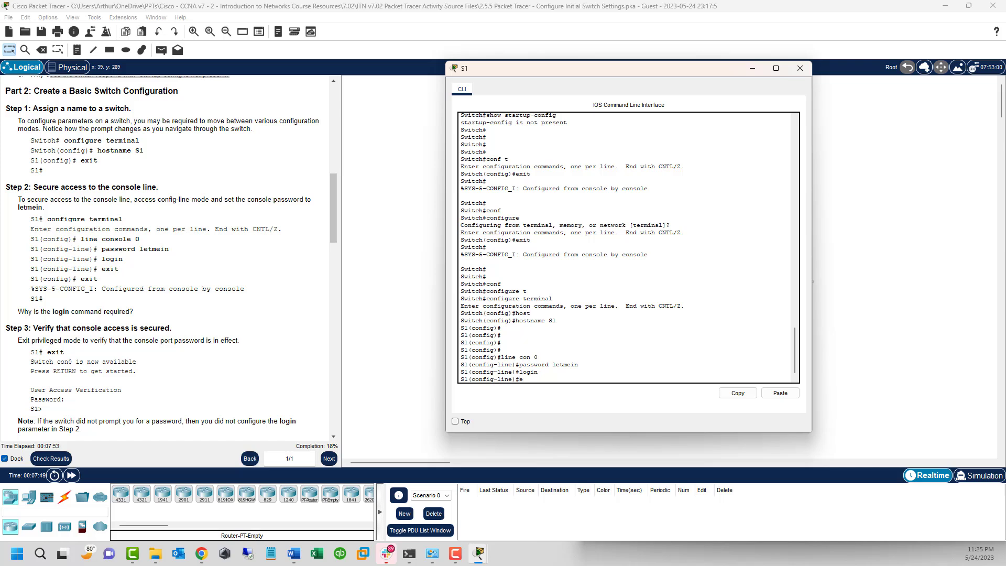
key("BackSpace")
left_click_drag(545, 364, 511, 364)
left_click(489, 363)
left_click(539, 377)
Step: Exit console line configuration mode, heading back to the S1# prompt
key("Return")
key("Return")
key("Return")
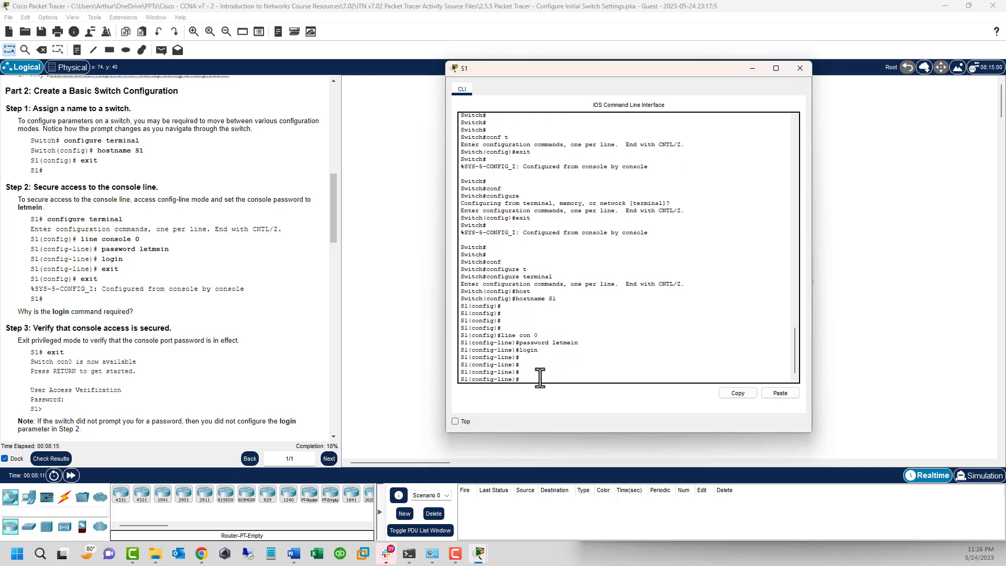
type("rxit")
key("Return")
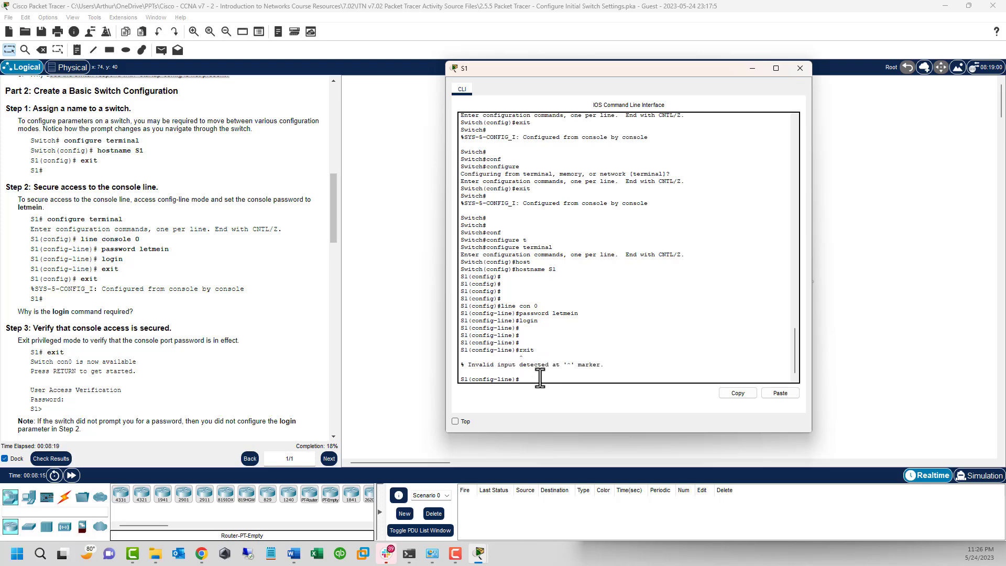
type("exit")
key("Return")
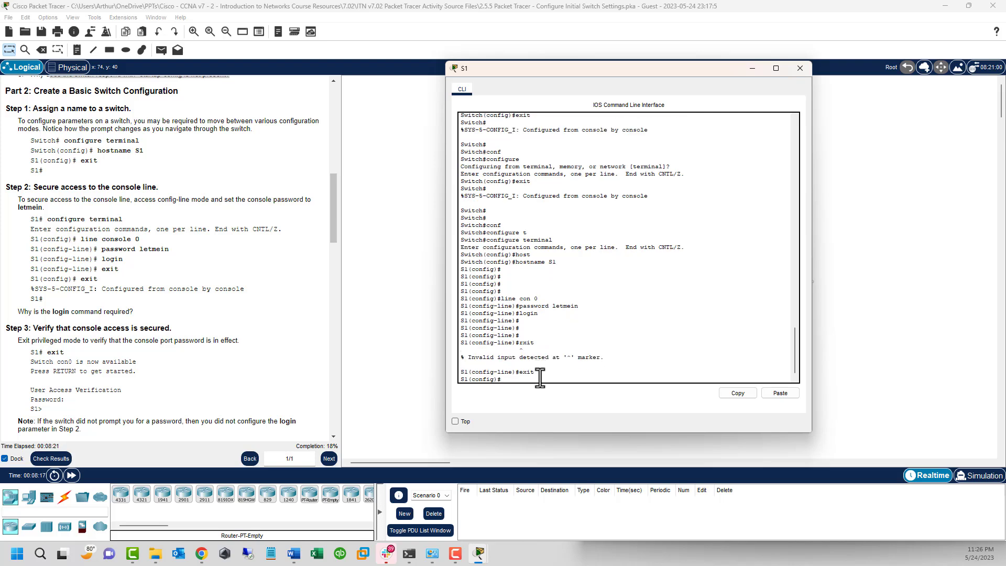
type("exit")
Step: Return S1 to the privileged S1# prompt and scroll the lab instructions to Step 4
key("Return")
key("Return")
key("Return")
key("Return")
key("Return")
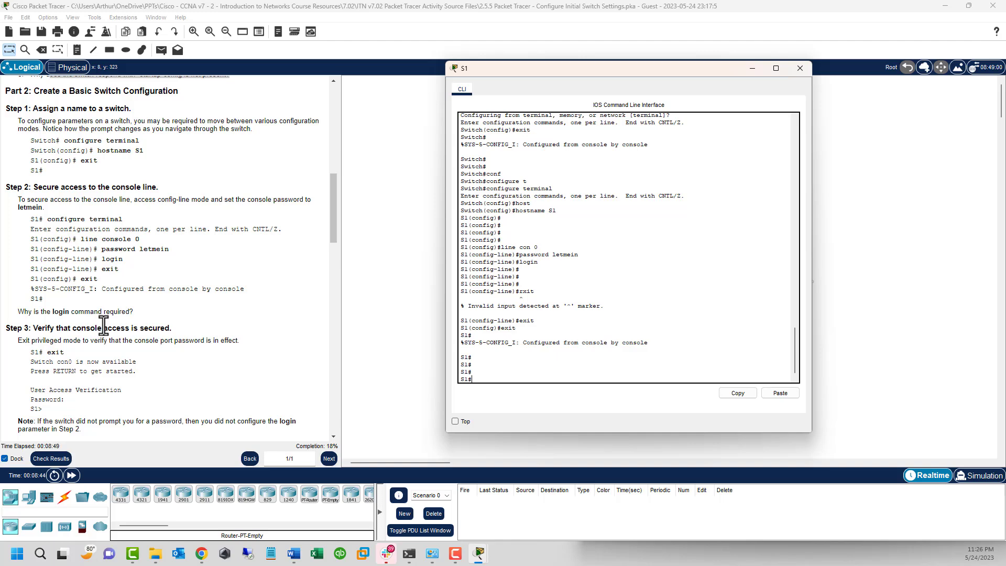
scroll(131, 255, "down", 7)
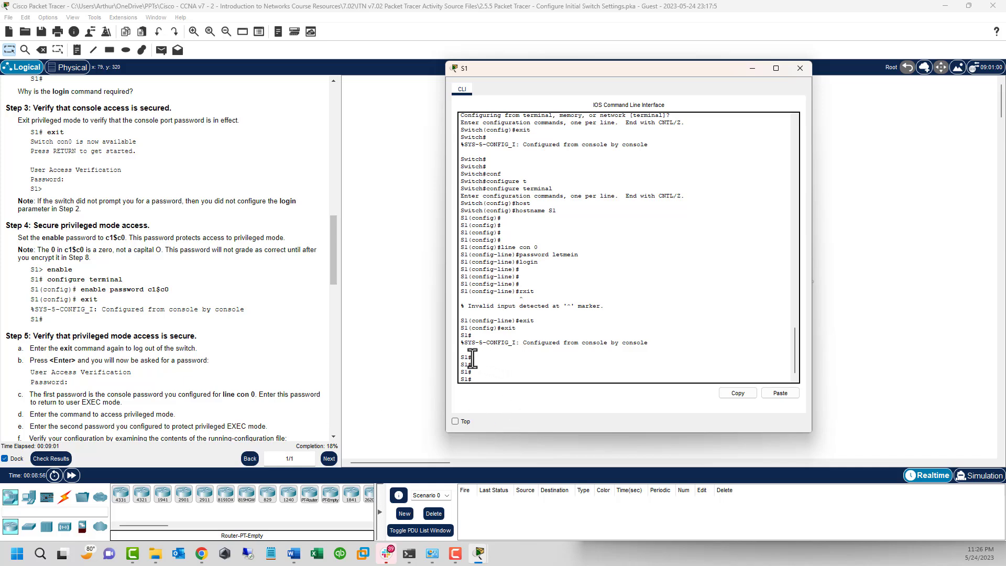
Step: Log out of S1 and log back in with the console password to confirm it is required
type("exit")
key("Return")
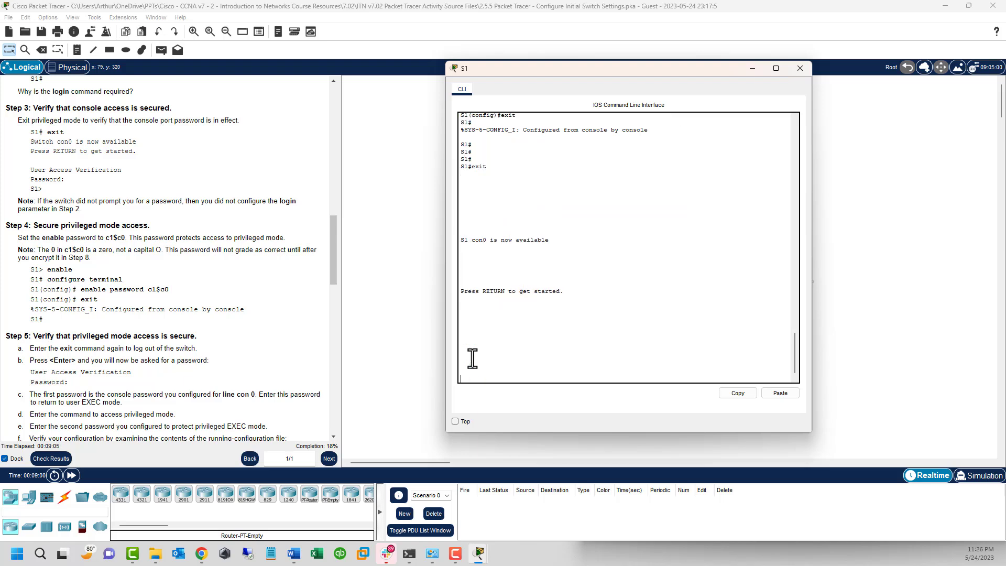
key("Return")
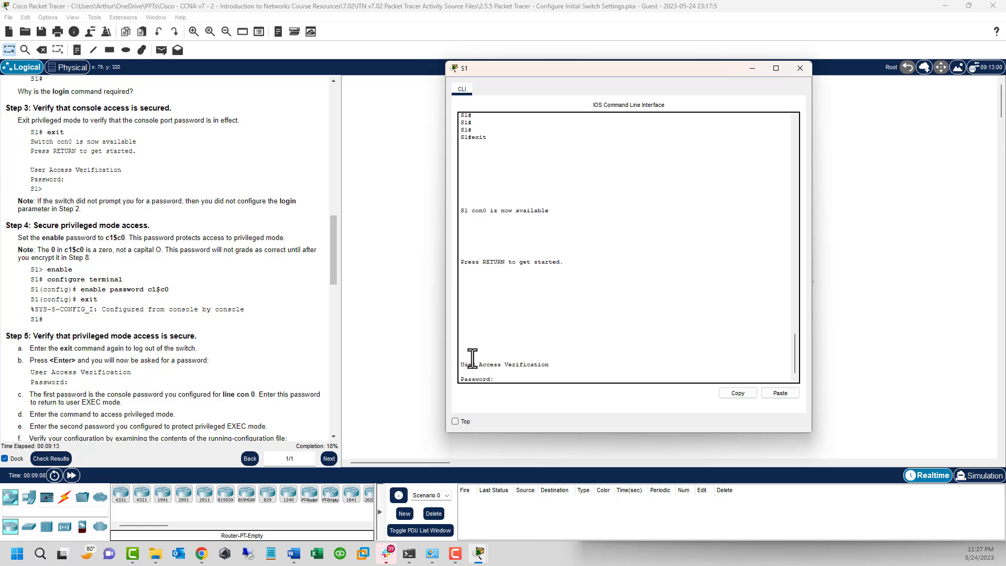
key("Return")
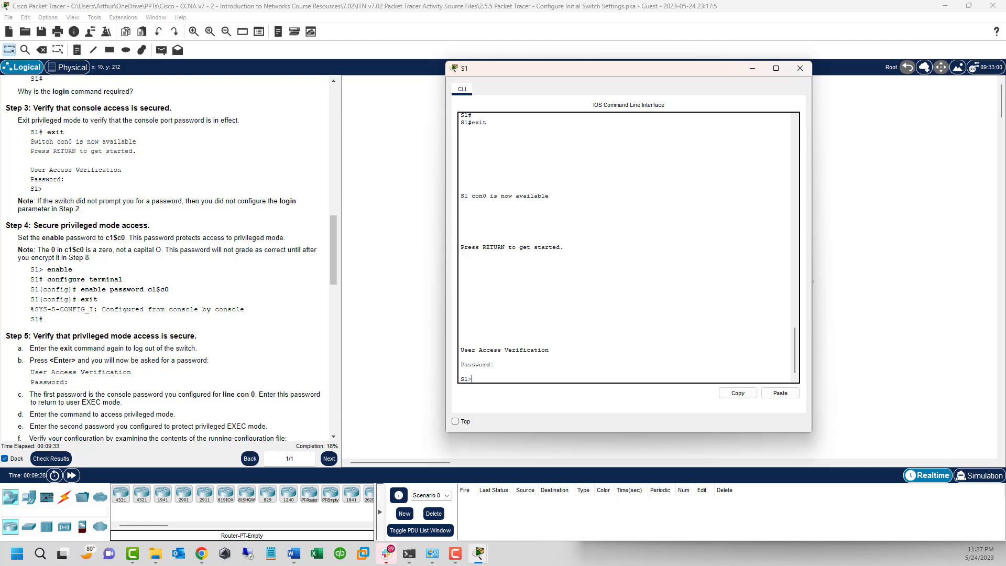
Step: Set an enable password for S1's privileged mode from global configuration mode
scroll(178, 273, "down", 4)
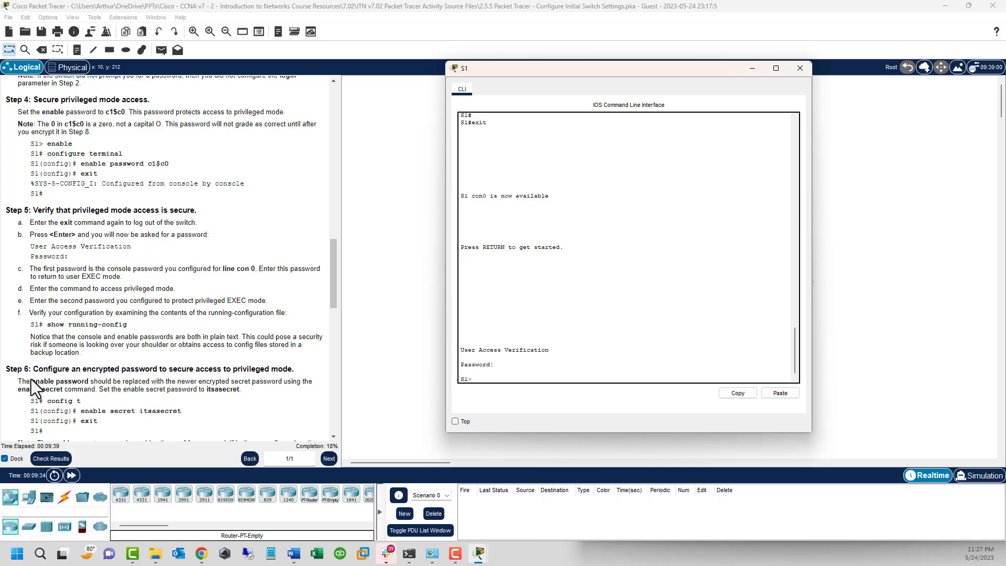
left_click(488, 371)
key("Return")
key("Return")
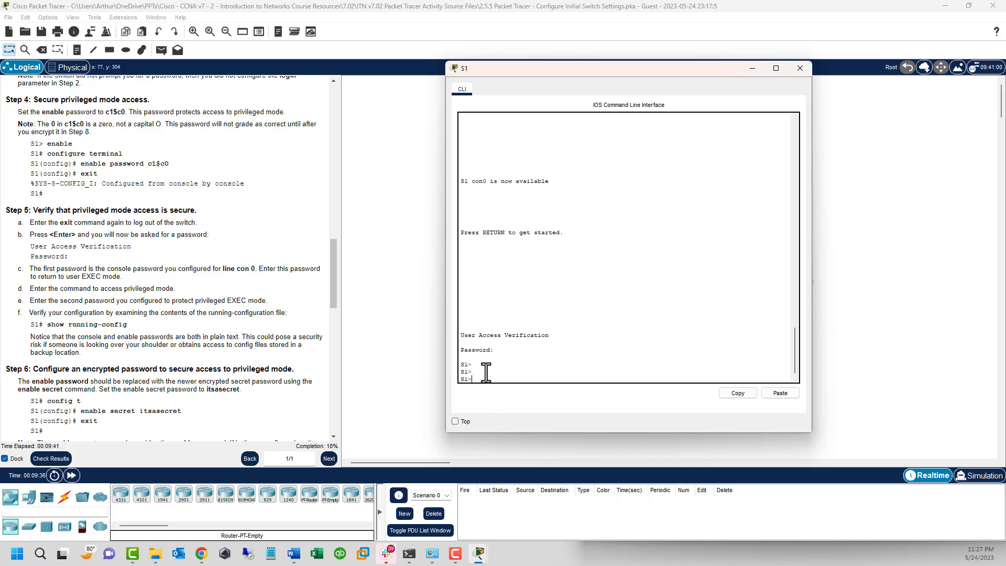
type("en")
key("Return")
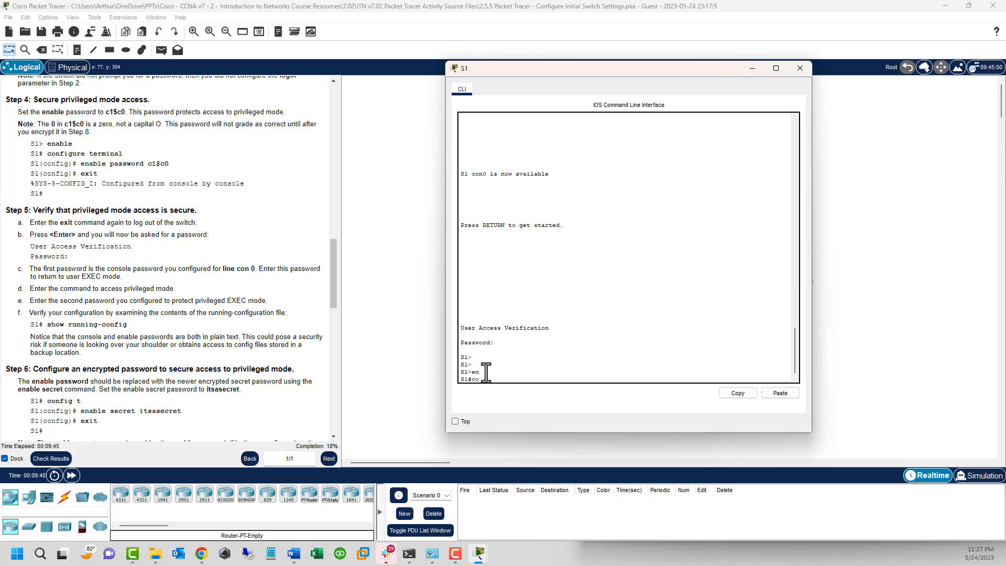
type("conf t")
key("Return")
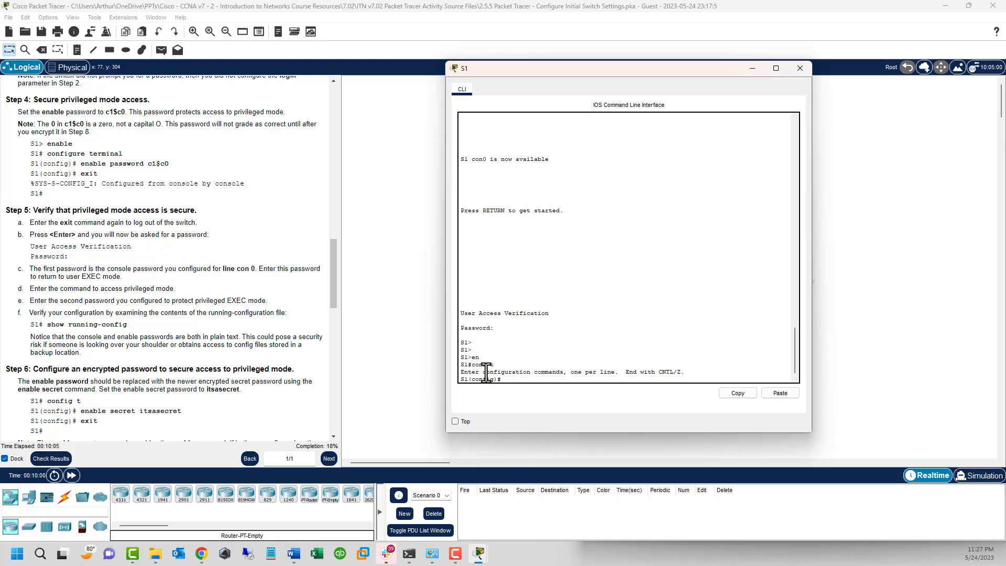
type("enable password c")
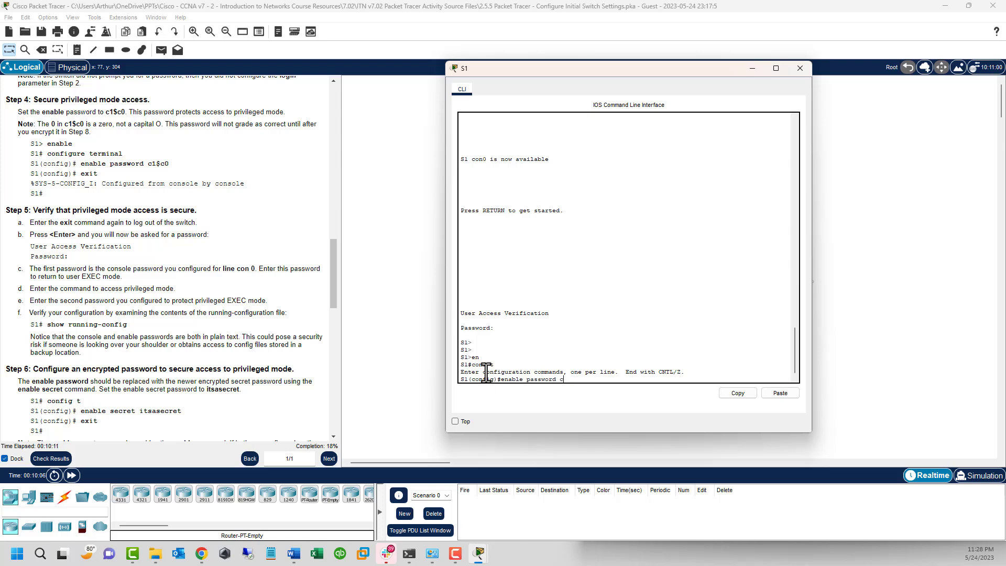
type("l")
type("$c")
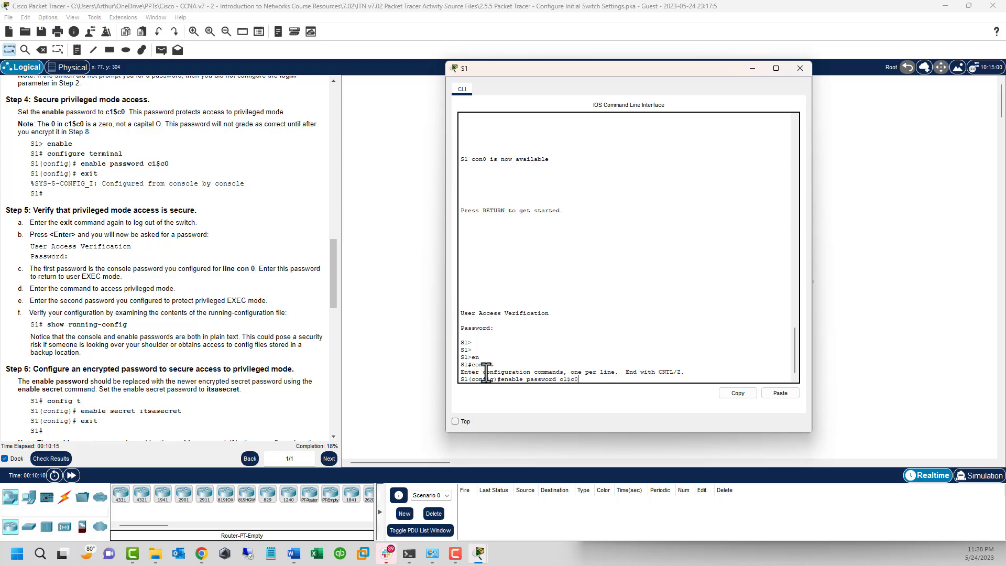
type("0")
key("Return")
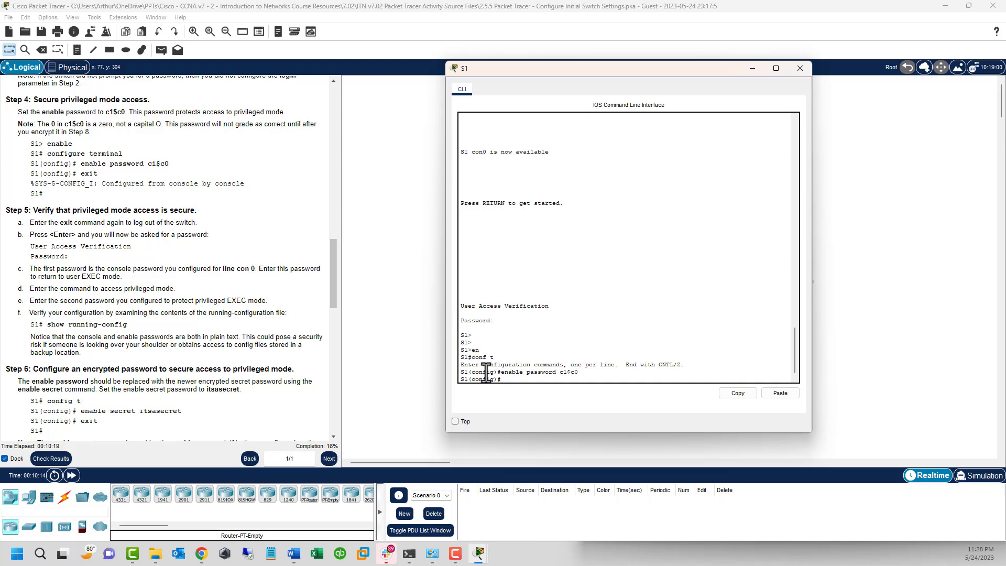
Step: Leave configuration mode and log out of the S1 console session
type("exit")
key("Return")
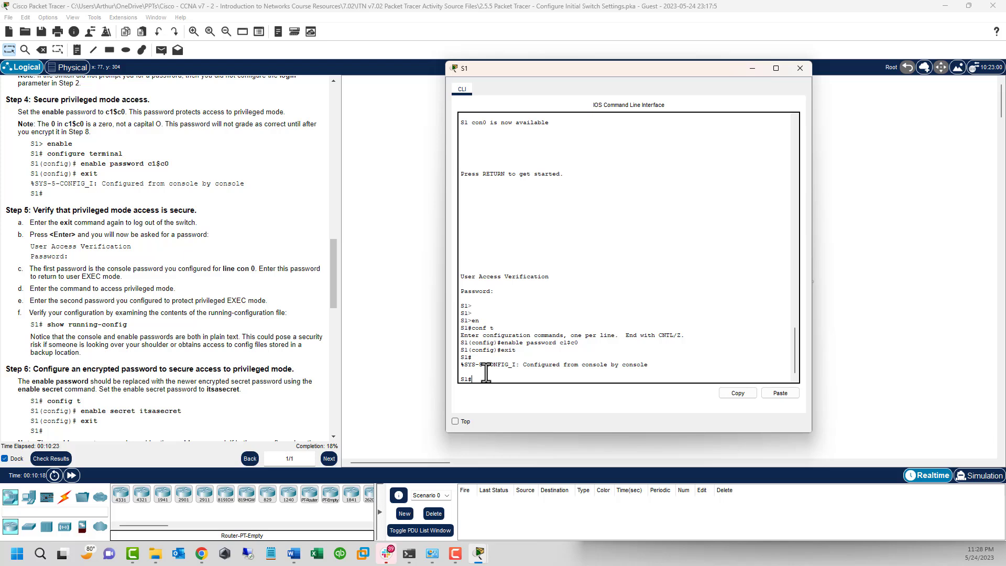
type("conf t")
key("Return")
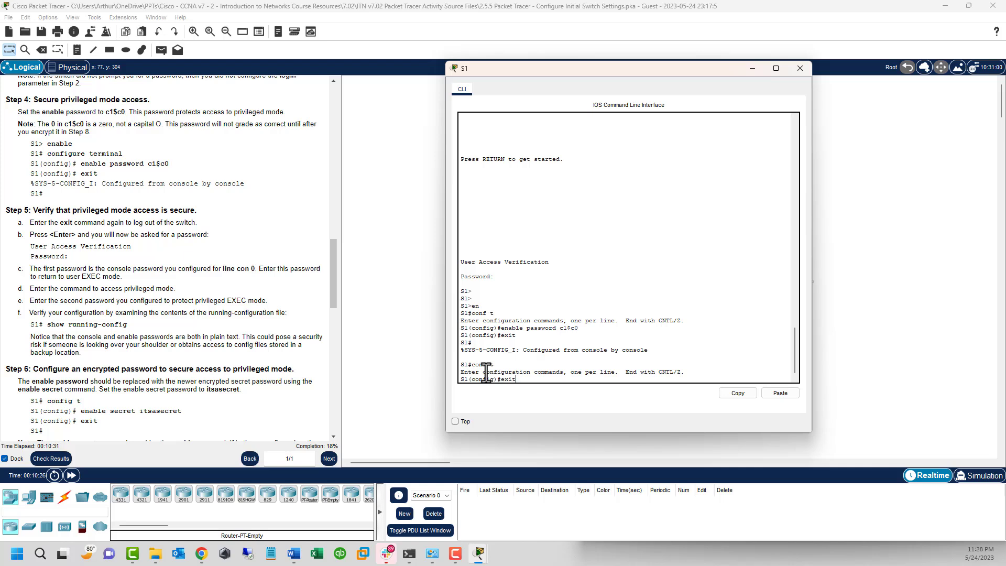
type("exit")
key("Return")
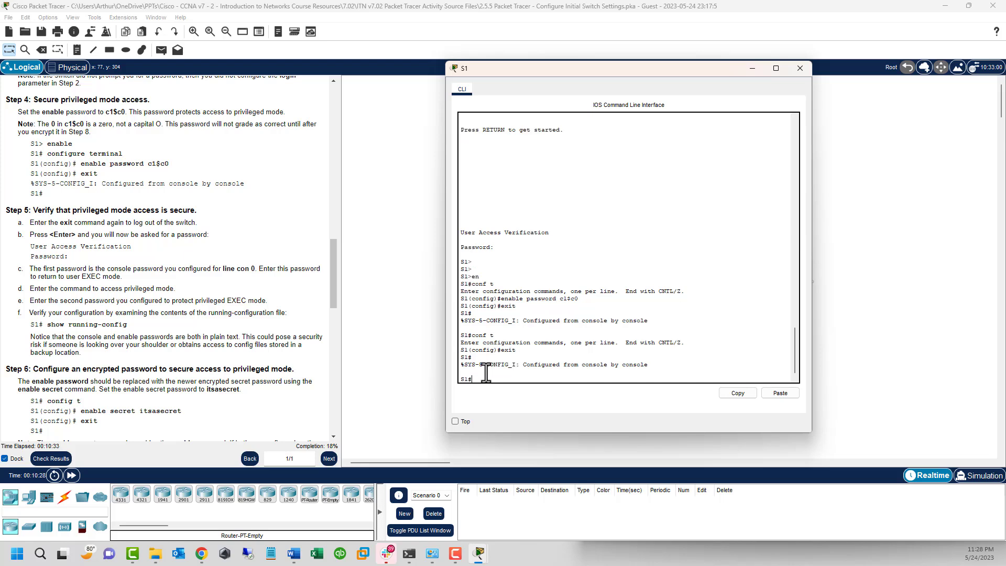
type("exit")
key("Return")
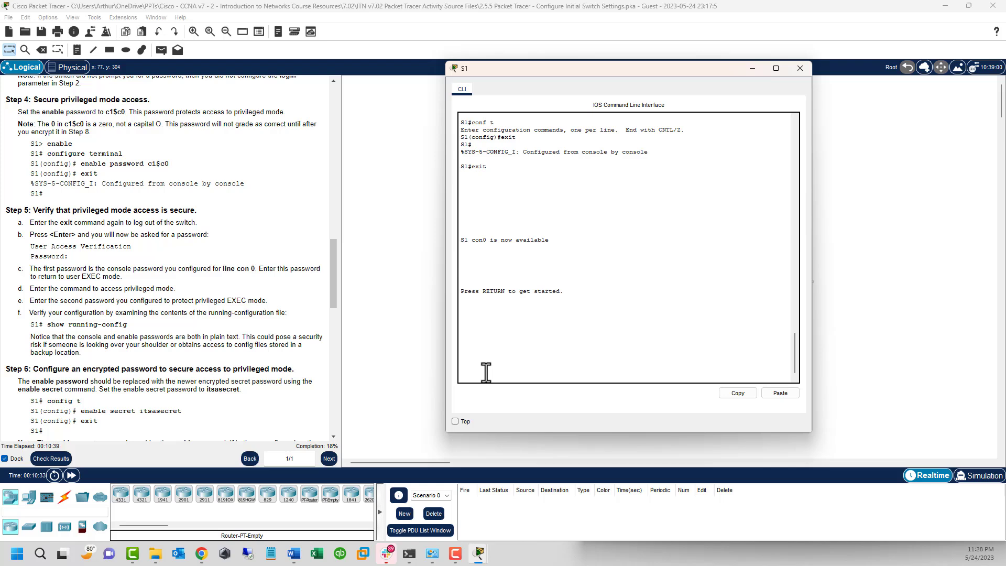
Step: Log into S1 with the console password, then reach S1# by entering the enable password
key("Return")
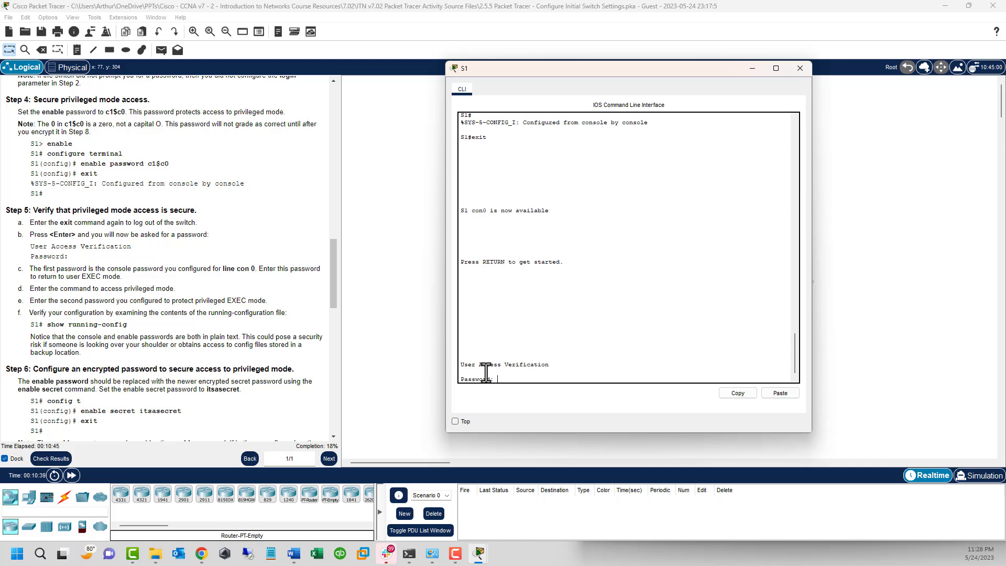
key("Return")
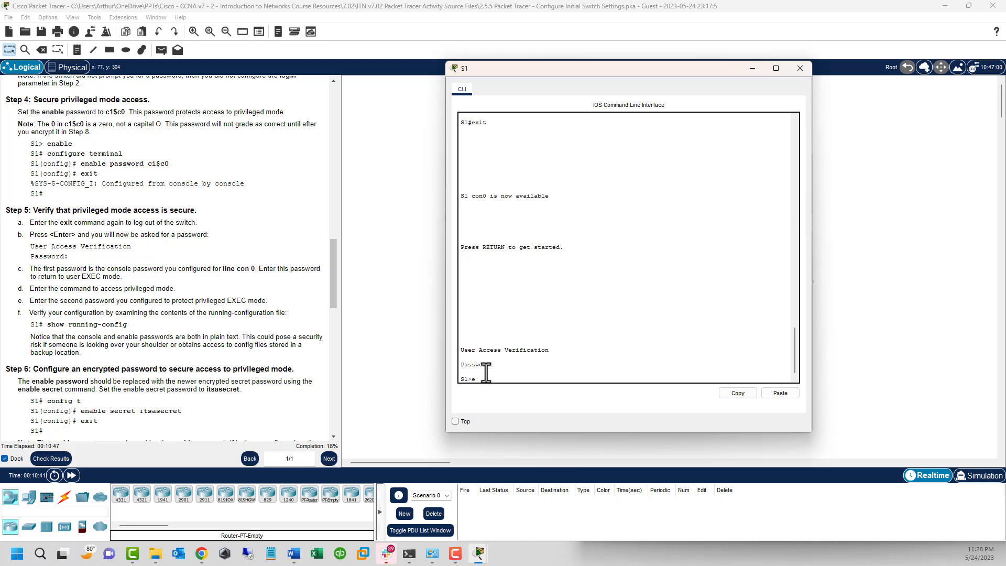
type("enable")
key("Return")
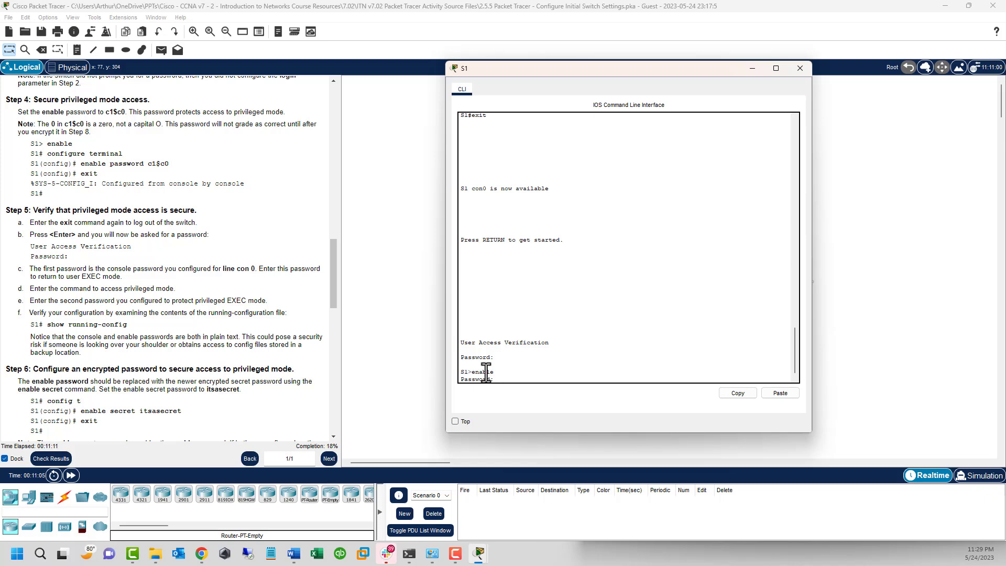
key("Return")
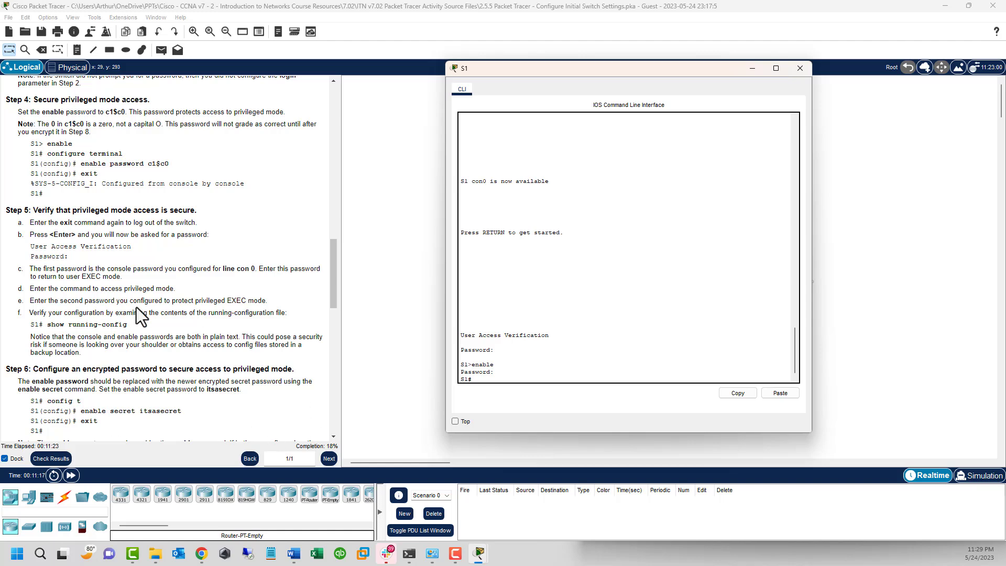
scroll(136, 308, "down", 1)
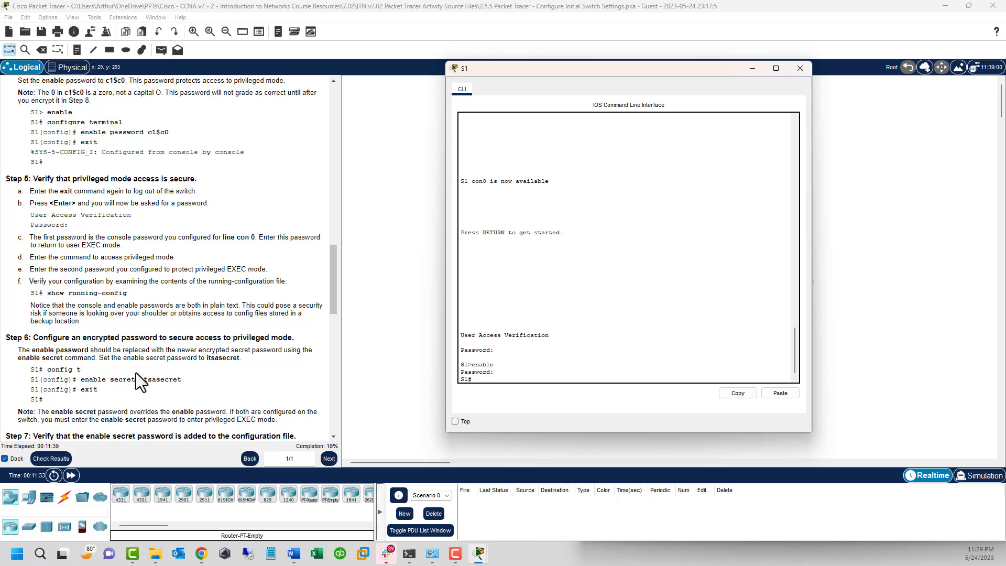
Step: Run show run on S1 and highlight the hostname and plain-text enable password lines
left_click(503, 362)
key("Return")
key("Return")
key("Return")
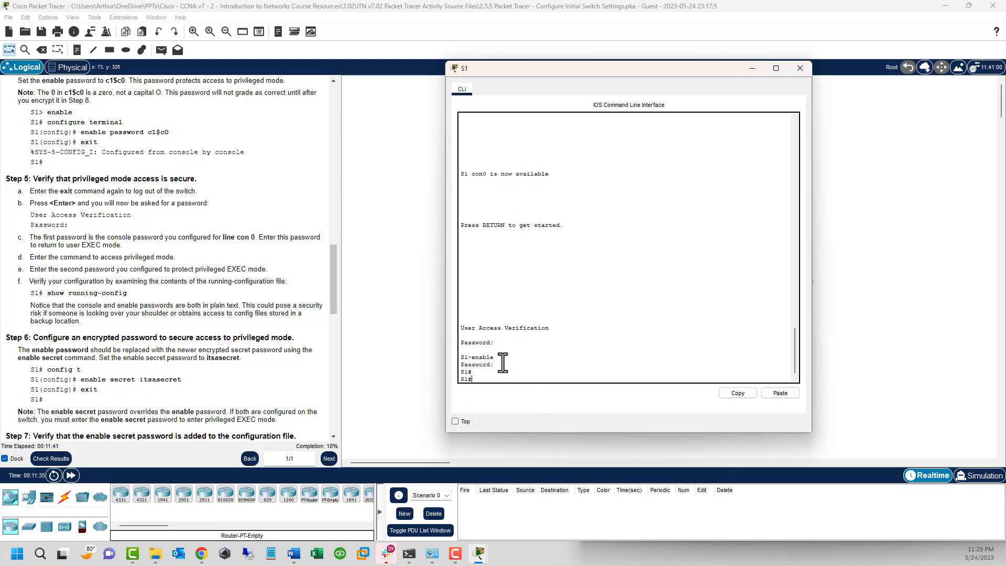
type("show ru")
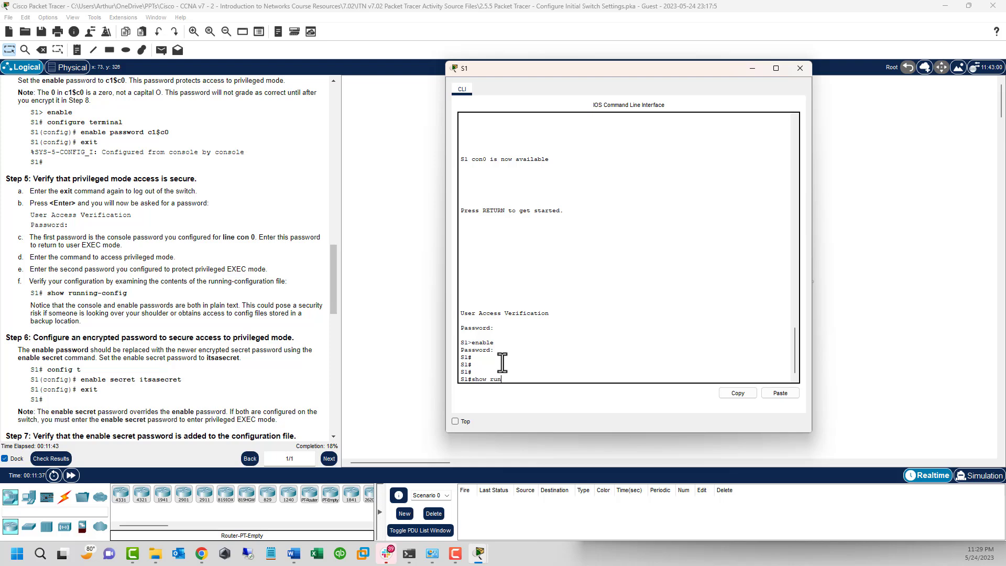
type("n")
key("Return")
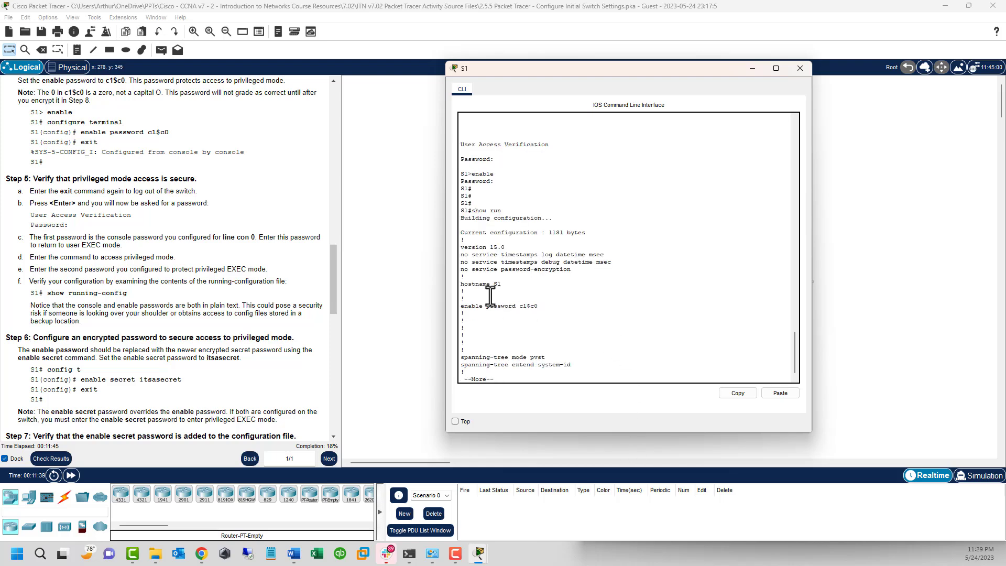
left_click_drag(508, 287, 451, 285)
left_click_drag(554, 306, 461, 306)
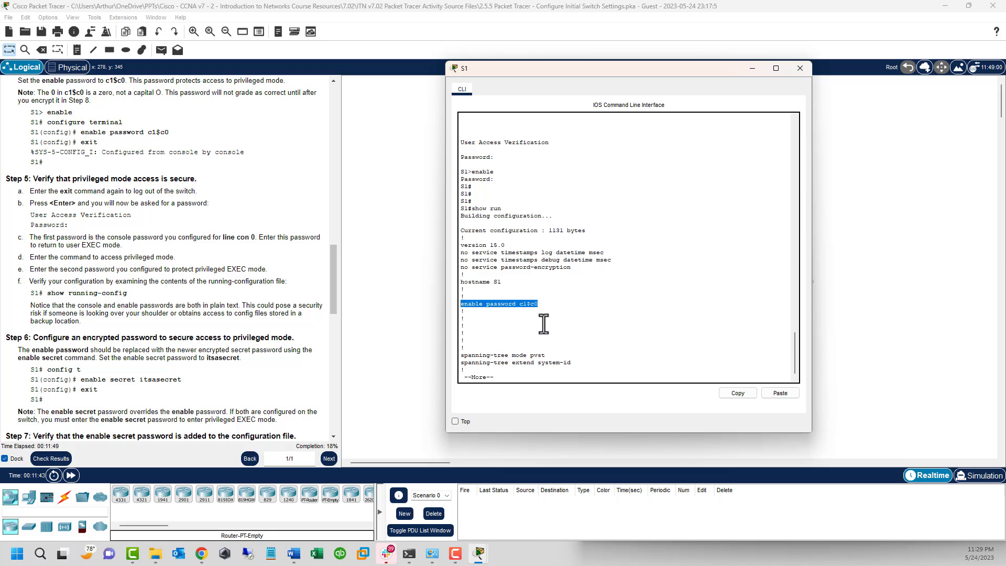
Step: Page through the configuration, pointing out the line con 0 password and login settings
key("space")
key("space")
key("space")
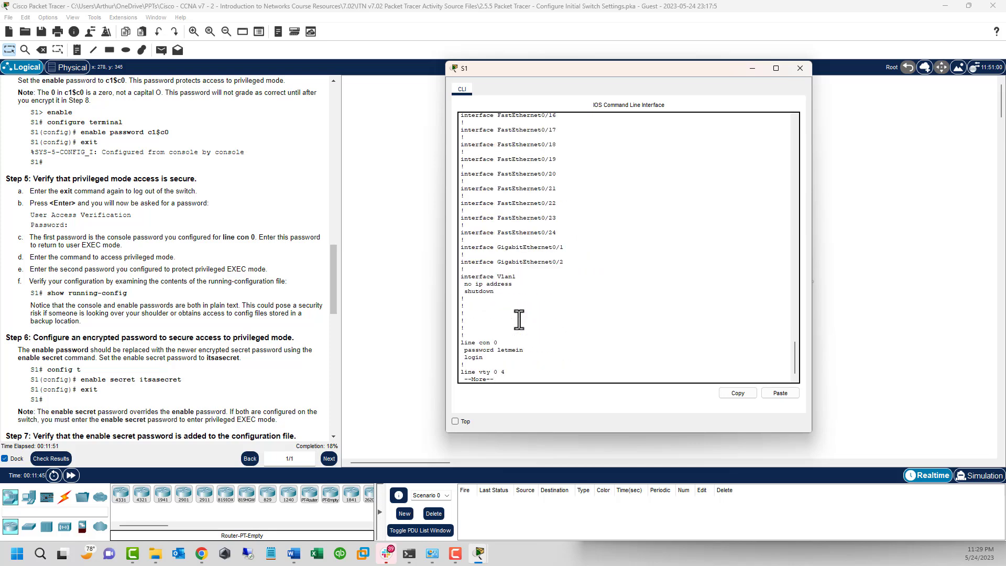
left_click_drag(461, 341, 497, 361)
left_click(477, 349)
double_click(478, 356)
left_click(496, 356)
key("space")
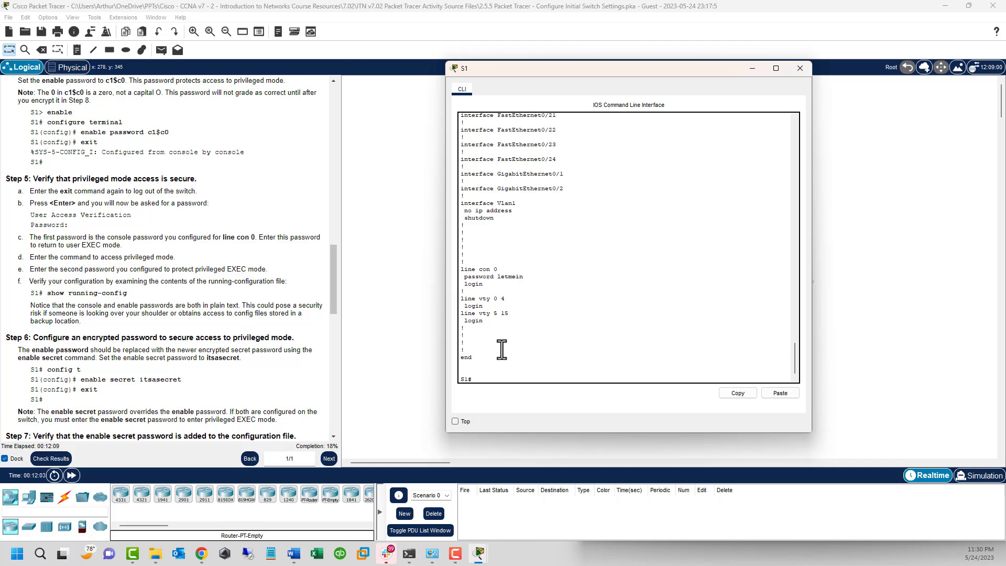
Step: Set an encrypted enable secret password on S1 from global configuration mode
scroll(143, 264, "down", 5)
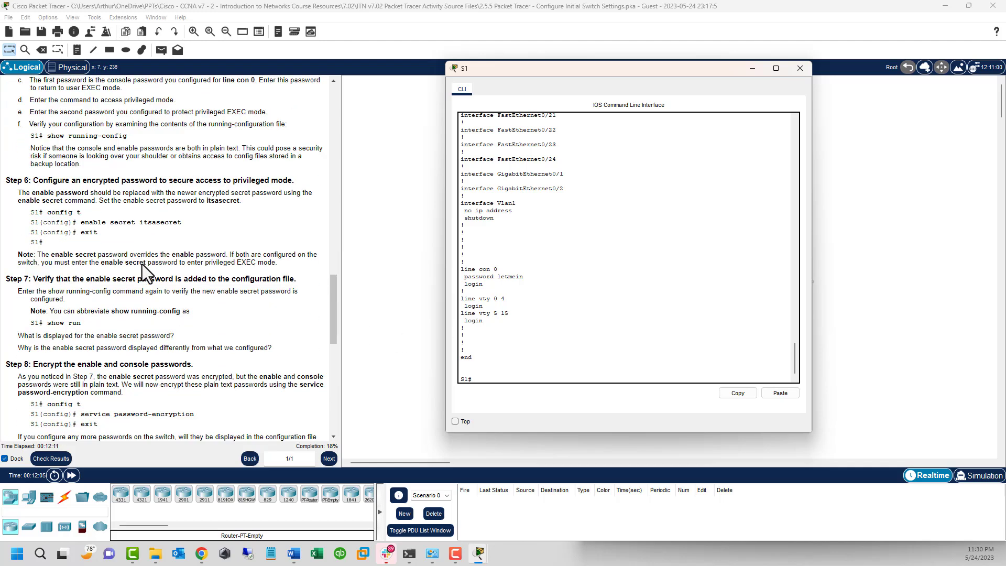
scroll(143, 264, "down", 3)
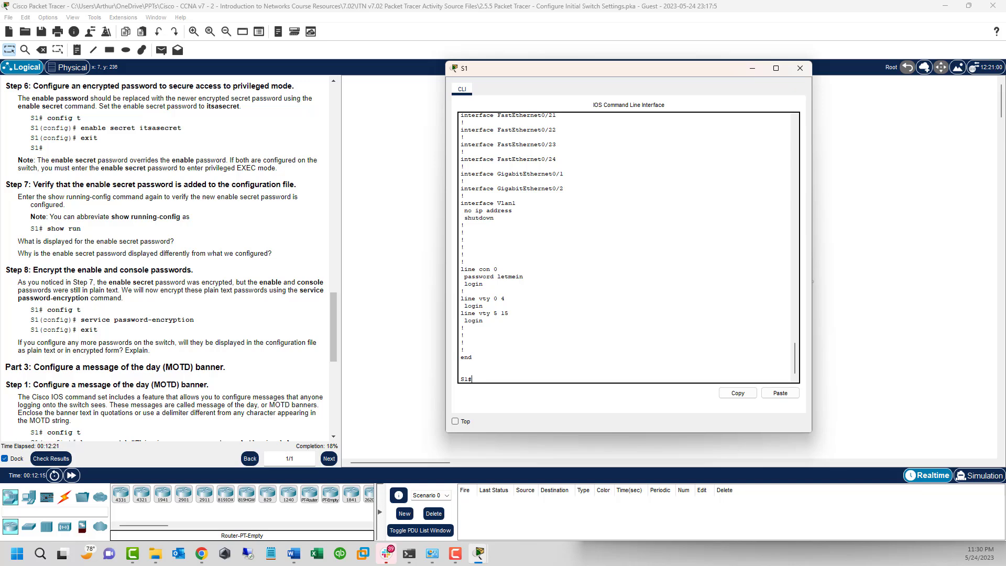
left_click(604, 335)
key("Return")
key("Return")
key("Return")
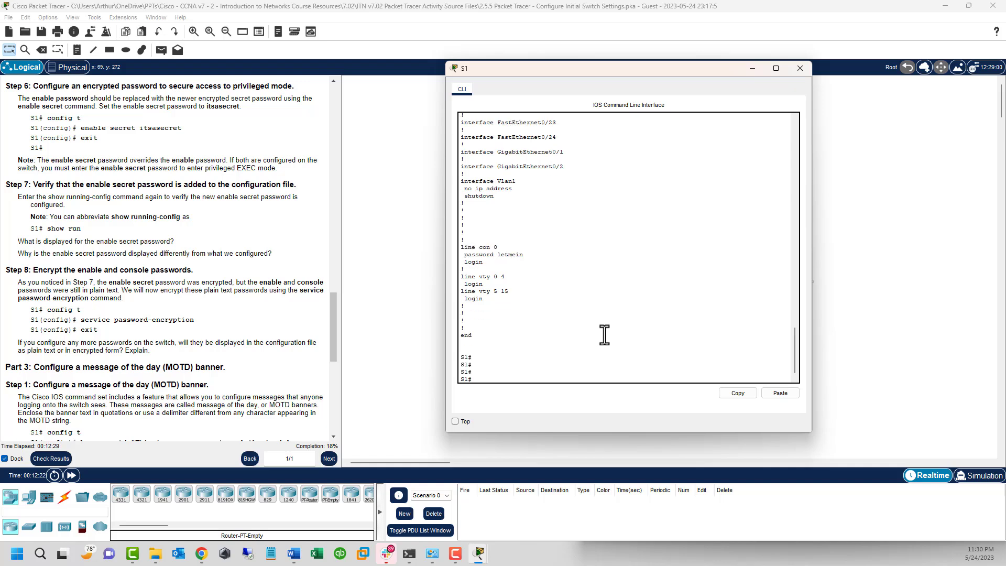
type("conf t")
key("Return")
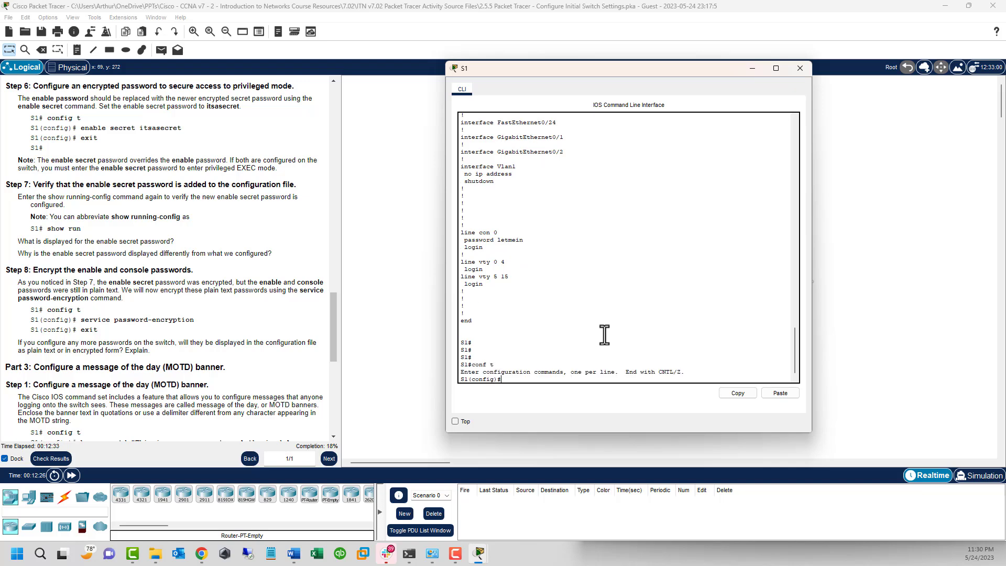
type("enable secret itsasecret")
key("Return")
key("Return")
key("Return")
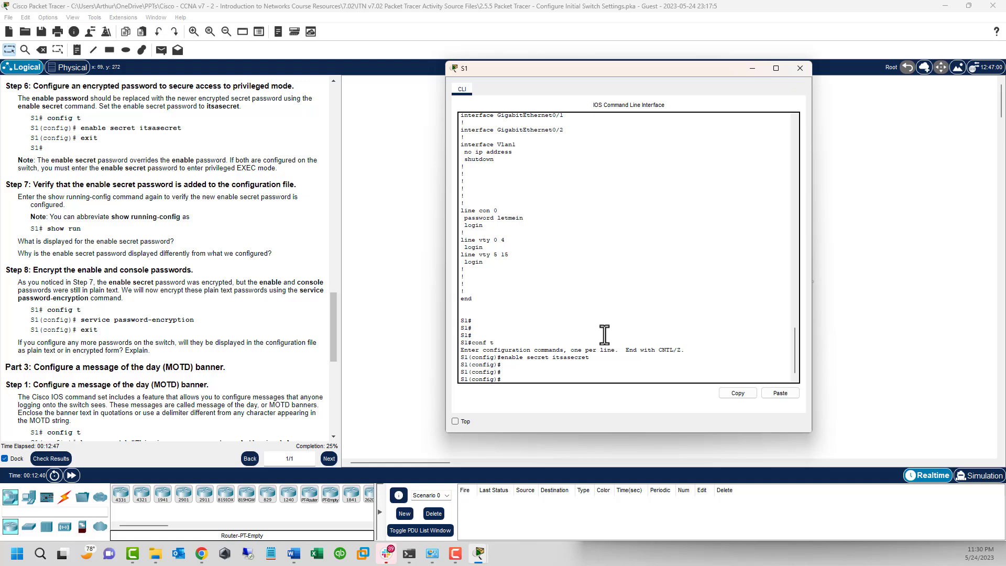
Step: List the enable command's options with ? and then erase the partial command
type("en")
key("Tab")
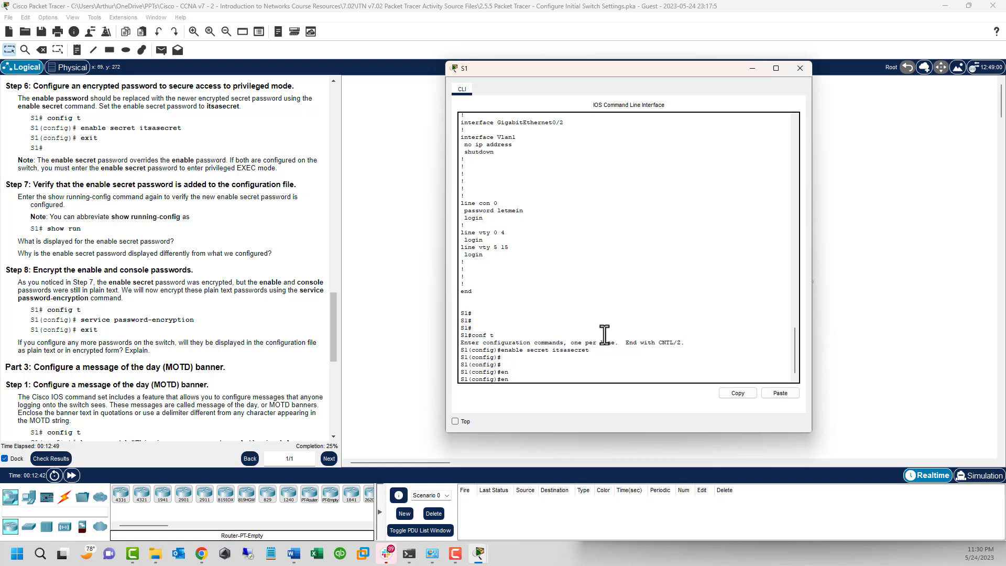
type("a")
key("Tab")
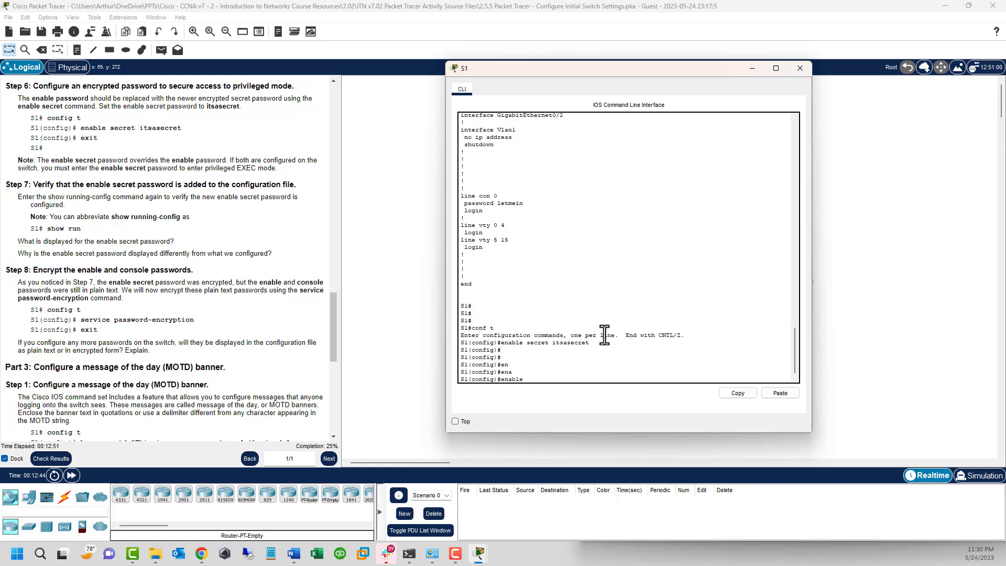
type("?")
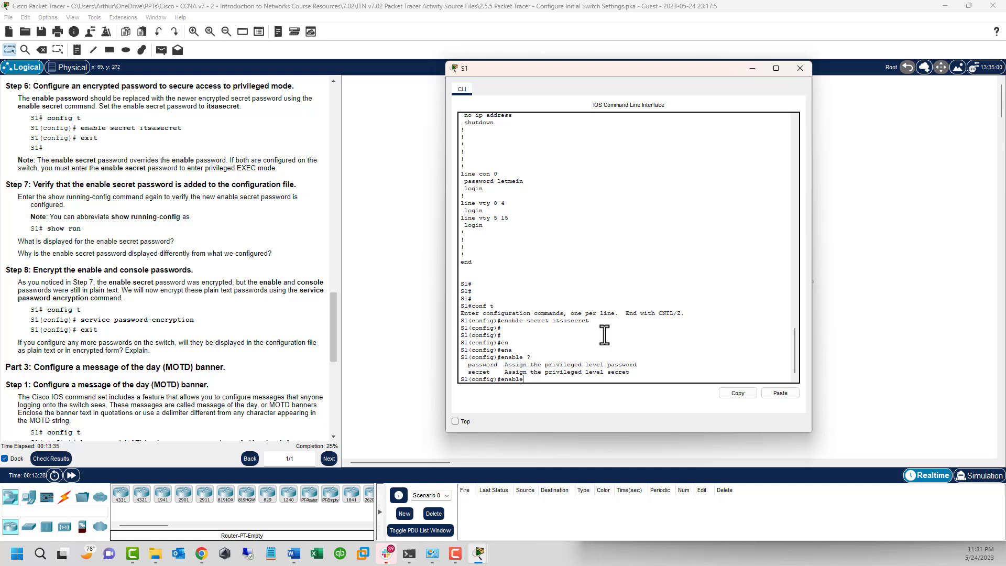
key("BackSpace")
key("BackSpace")
key("BackSpace")
key("BackSpace")
key("BackSpace")
key("BackSpace")
Step: Exit configuration mode and run show run on S1
left_click(530, 342)
type("exit")
key("Return")
key("Return")
key("Return")
key("Return")
key("Return")
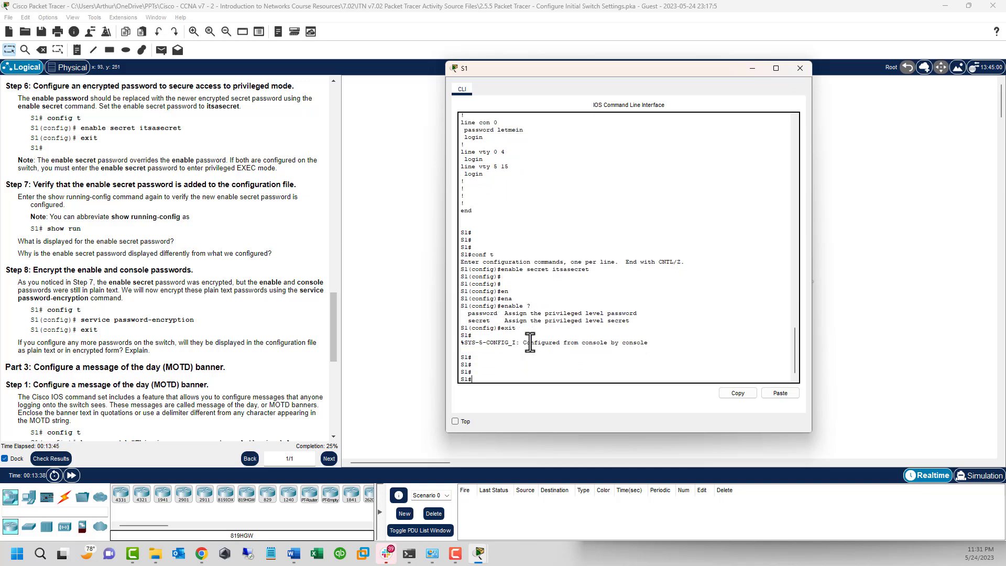
type("show run")
key("Return")
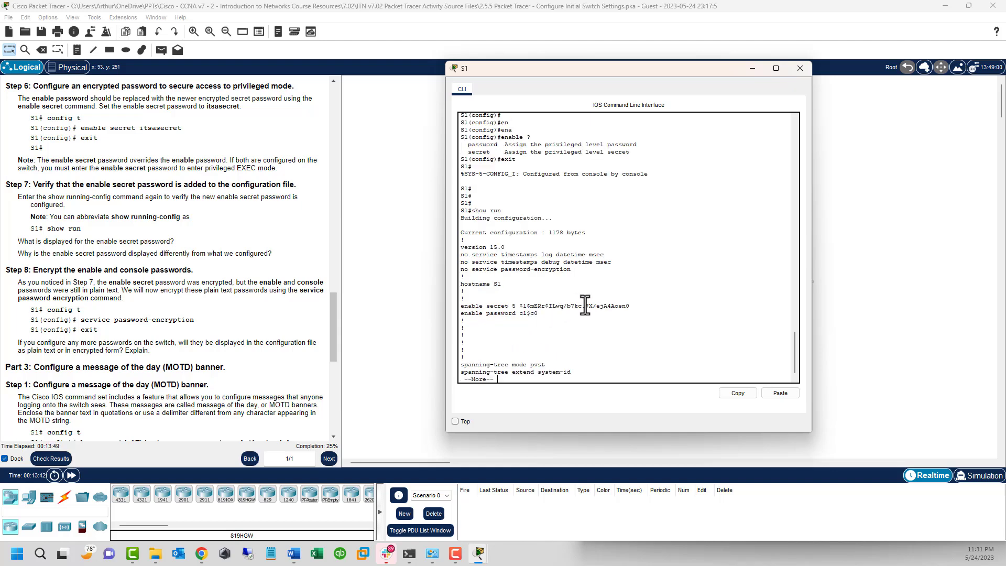
Step: Compare the hashed enable secret with the plain-text enable password, then page to the end
left_click_drag(634, 307, 449, 306)
left_click_drag(631, 306, 511, 307)
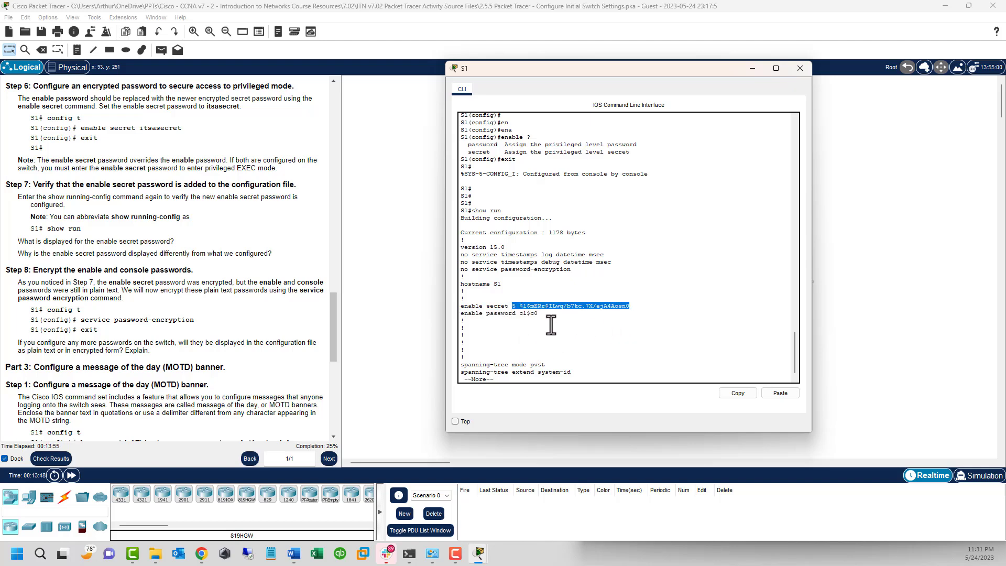
left_click_drag(540, 313, 451, 313)
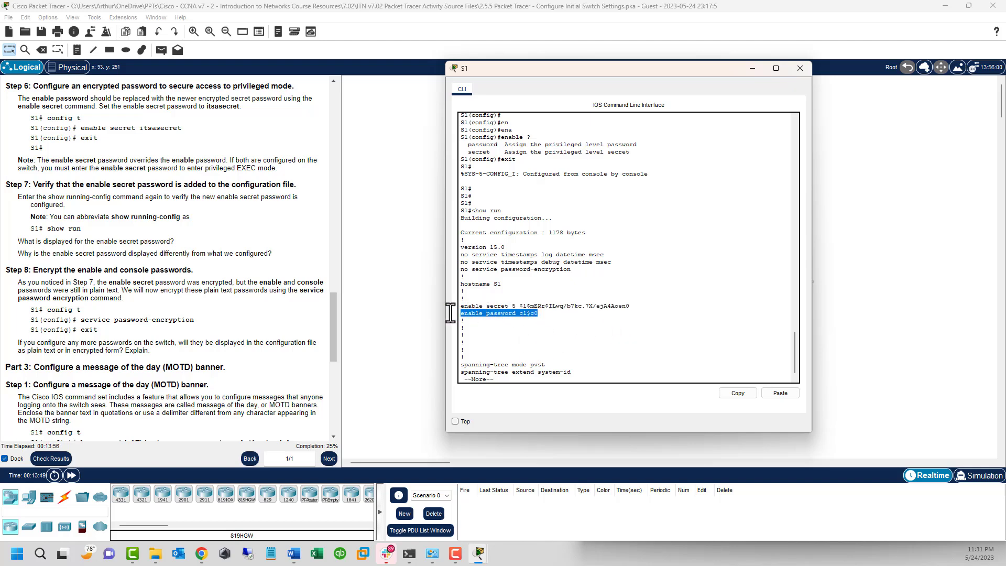
left_click(523, 318)
left_click_drag(622, 306, 522, 306)
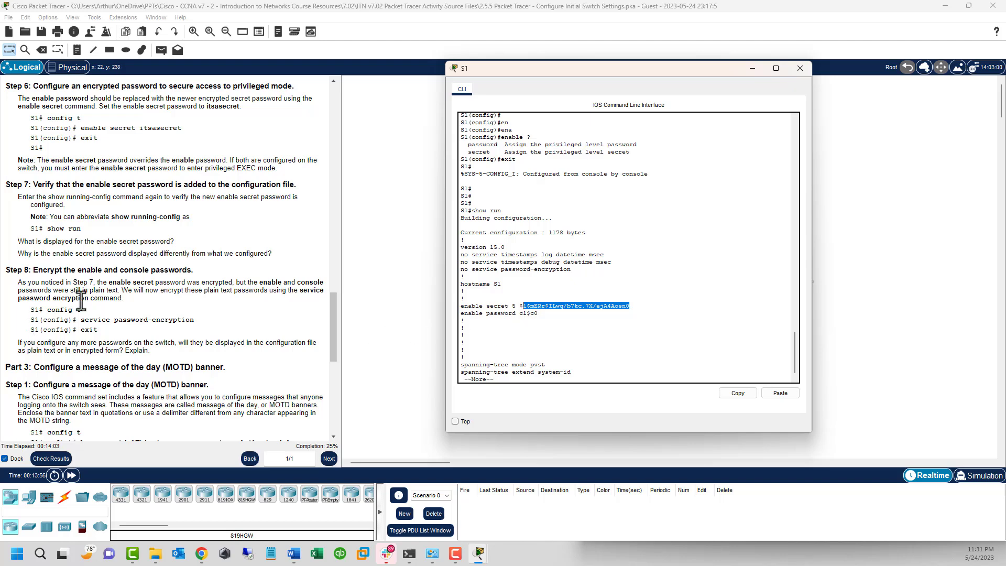
left_click(523, 315)
double_click(492, 314)
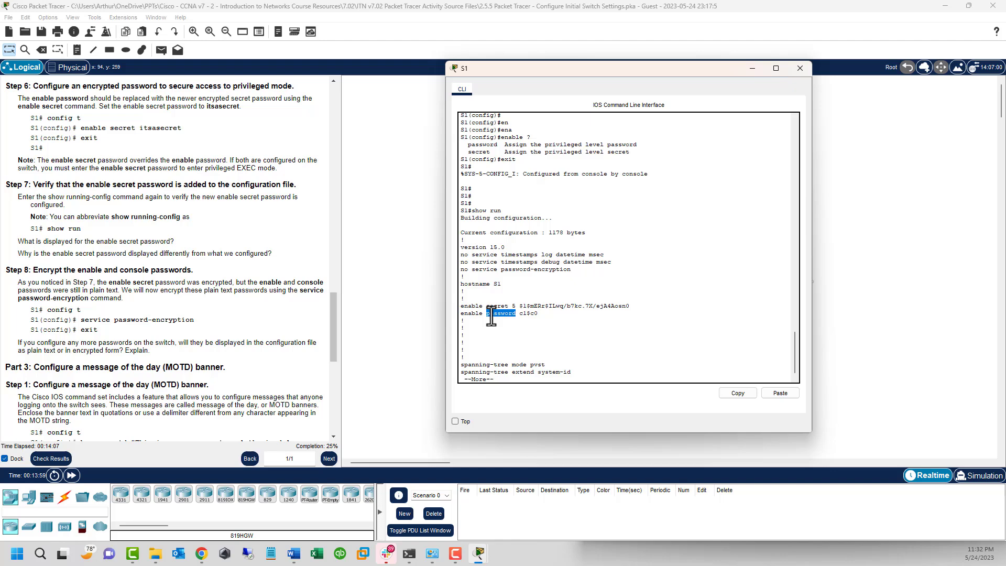
left_click(527, 314)
left_click(524, 352)
key("space")
key("space")
key("space")
key("space")
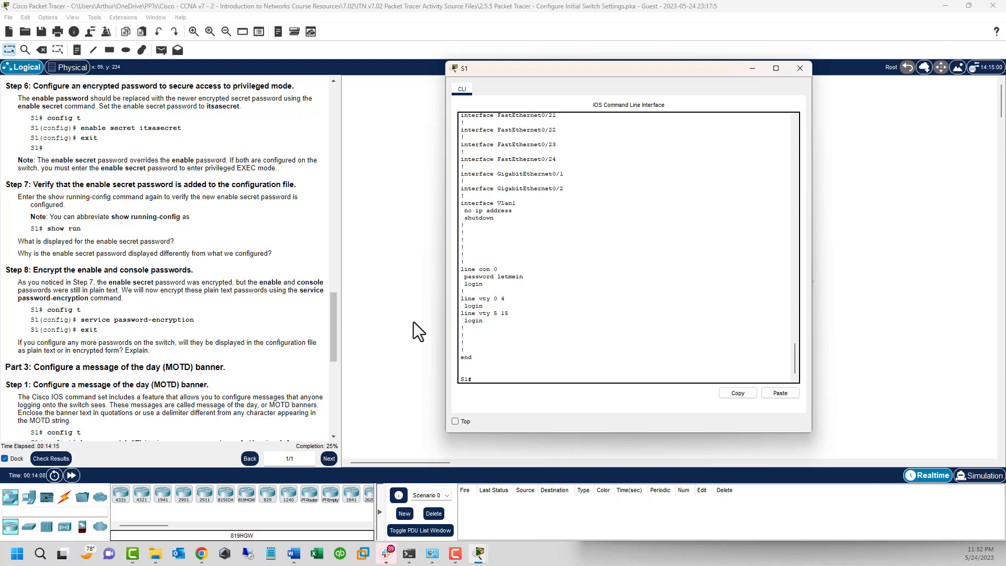
type("conf t")
Step: Enable service password-encryption on S1, exit, and run show run to check the passwords
key("Return")
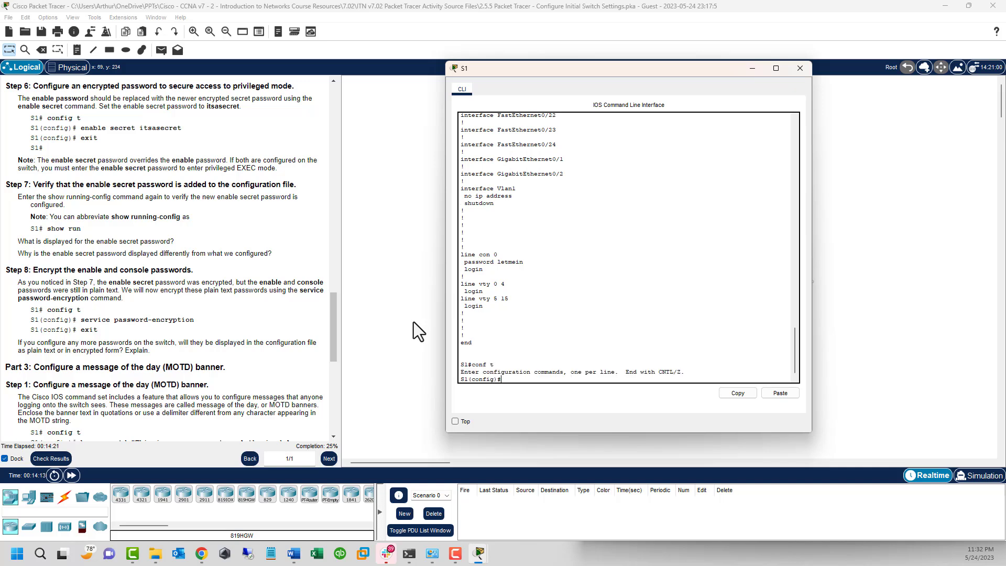
type("service pass")
key("Tab")
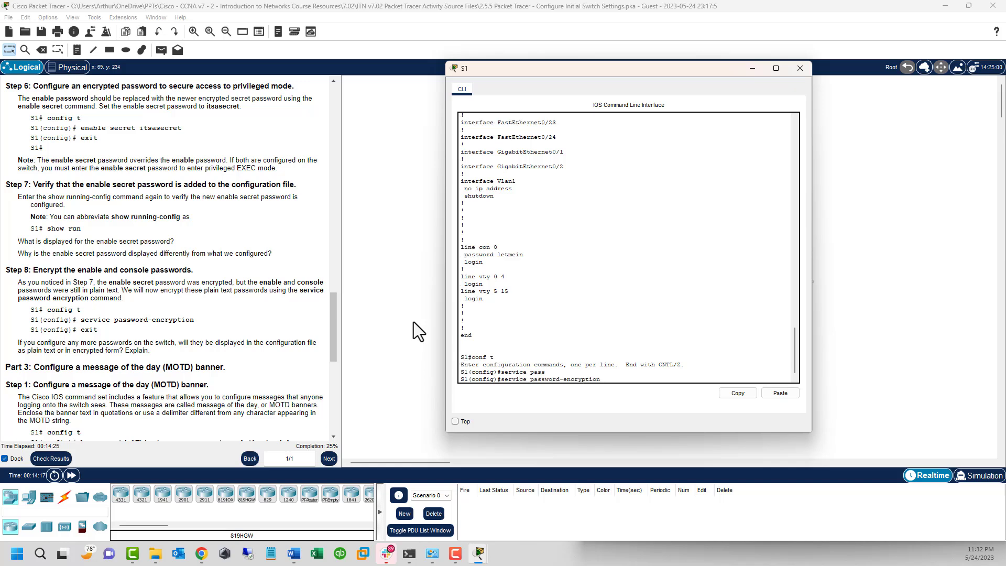
key("Return")
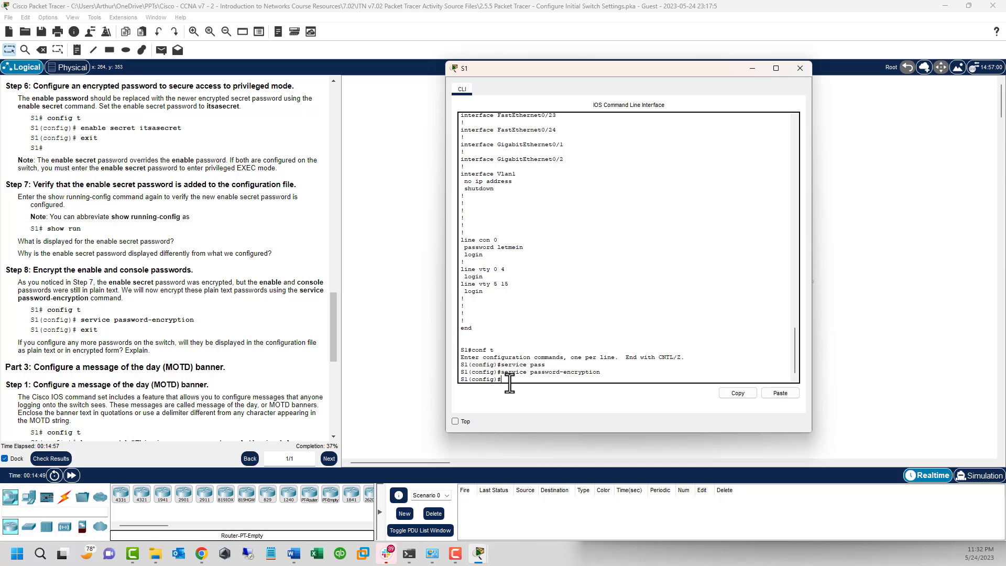
key("Return")
key("Return")
key("Return")
key("Return")
key("Return")
key("Return")
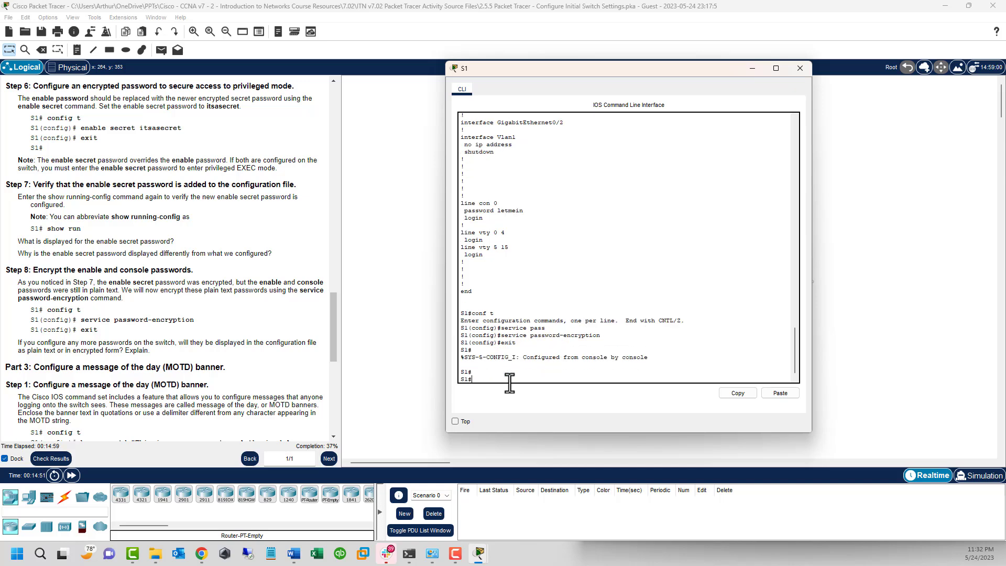
type("show r")
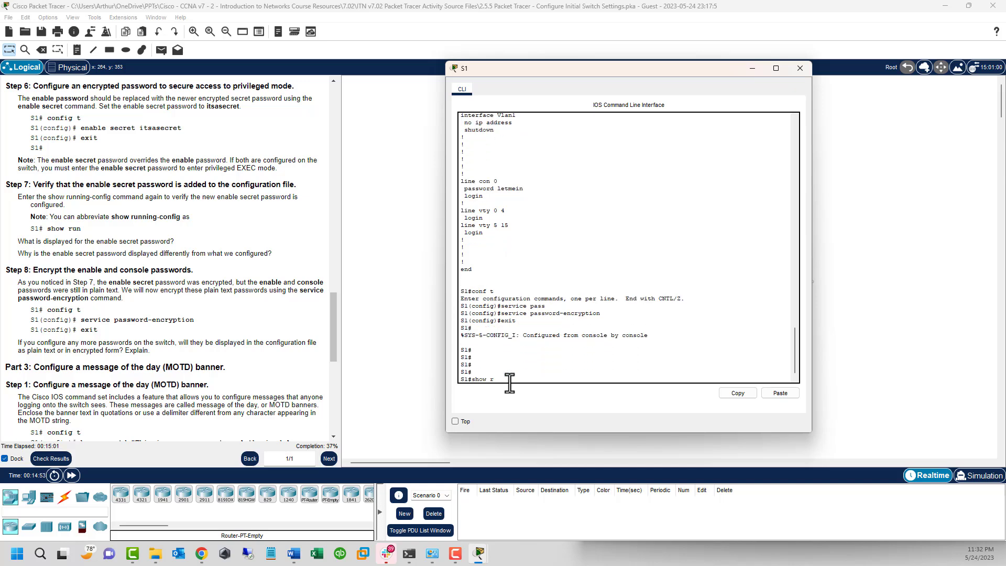
type("un")
key("Return")
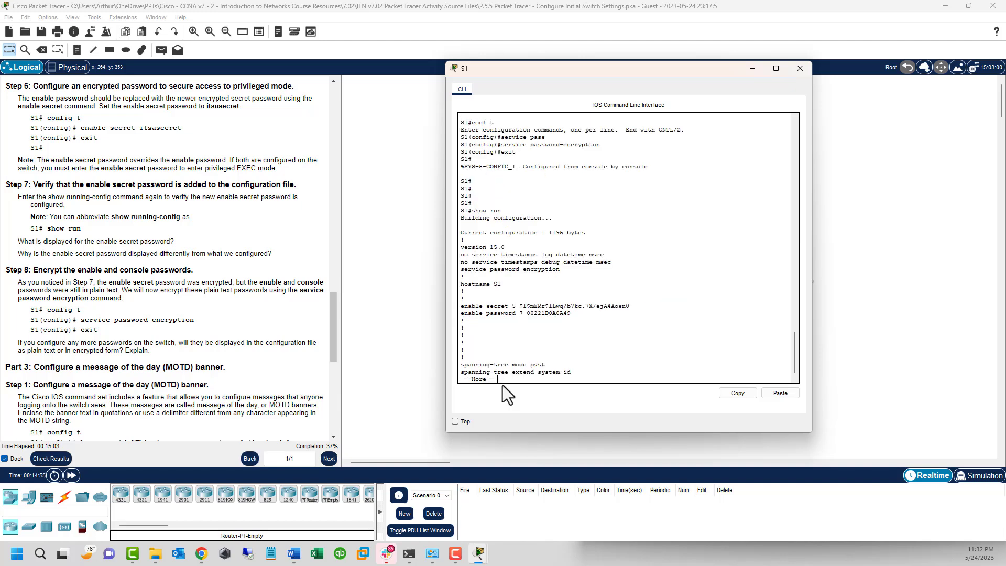
Step: Page through the rest of show run, confirming the enable and console passwords are type-7 encrypted
double_click(547, 313)
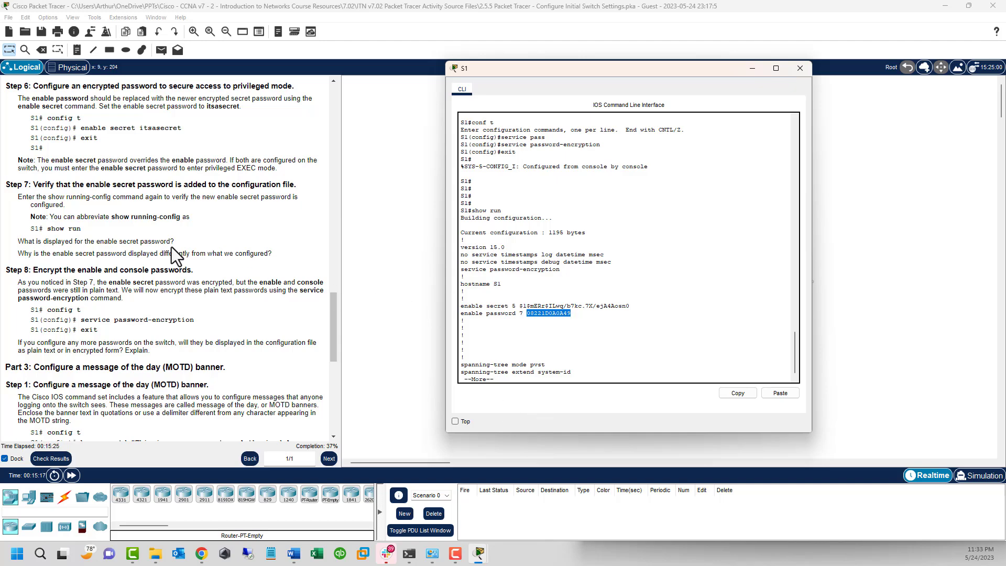
scroll(172, 246, "down", 6)
scroll(171, 247, "down", 3)
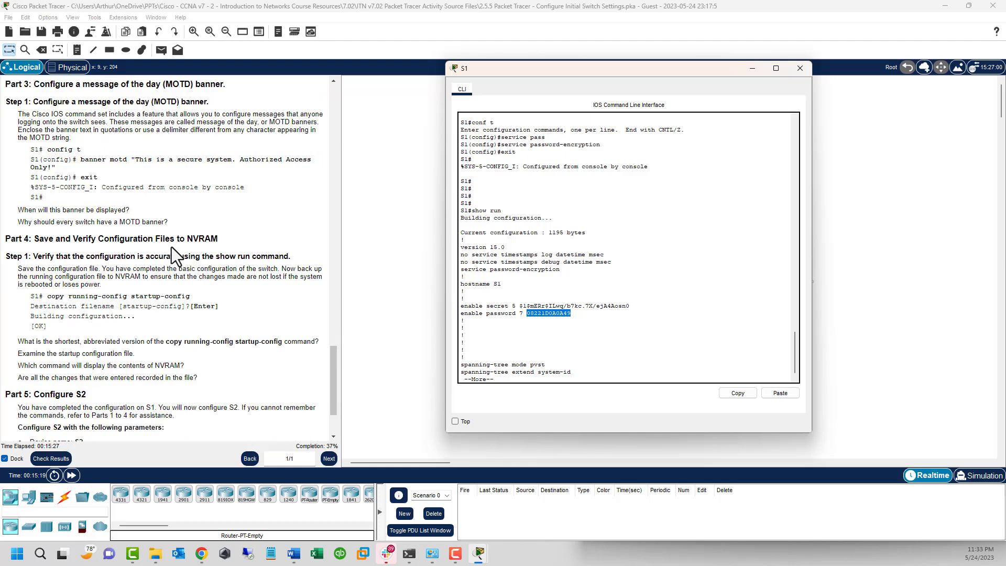
left_click(646, 249)
key("space")
key("space")
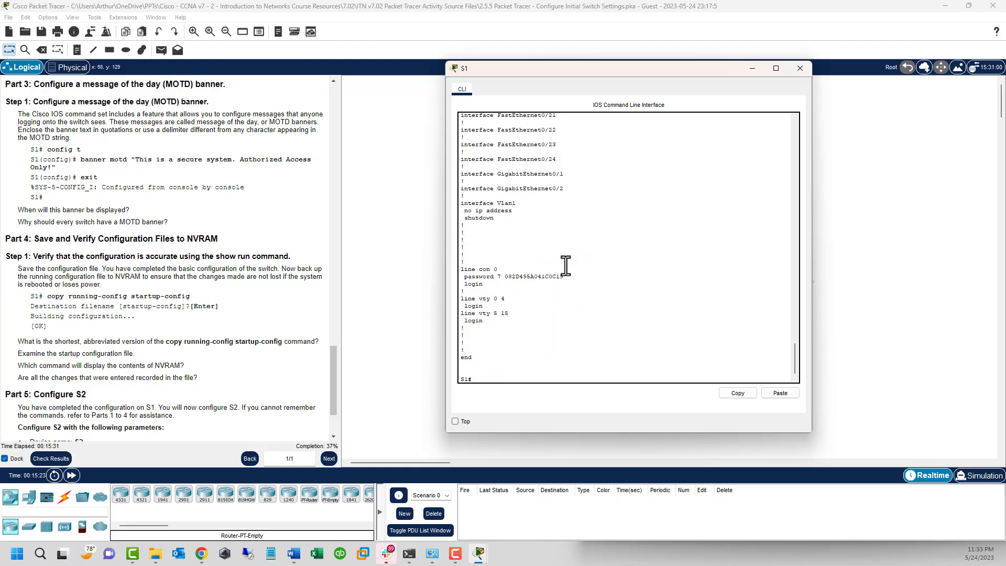
key("Return")
key("Return")
key("Return")
key("Return")
key("Return")
key("Return")
key("Return")
key("Return")
key("Return")
key("Return")
key("Return")
key("Return")
key("Return")
key("Return")
key("Return")
key("Return")
key("Return")
key("Return")
key("Return")
key("Return")
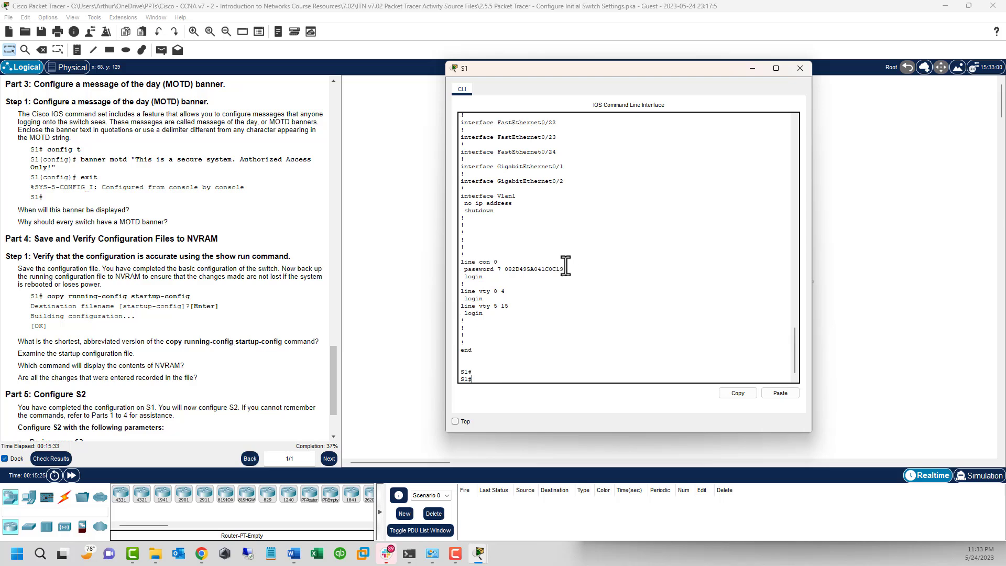
Step: Enter global configuration mode on S1 and use ? help to list the banner motd delimiter syntax
left_click(526, 360)
type("conf t")
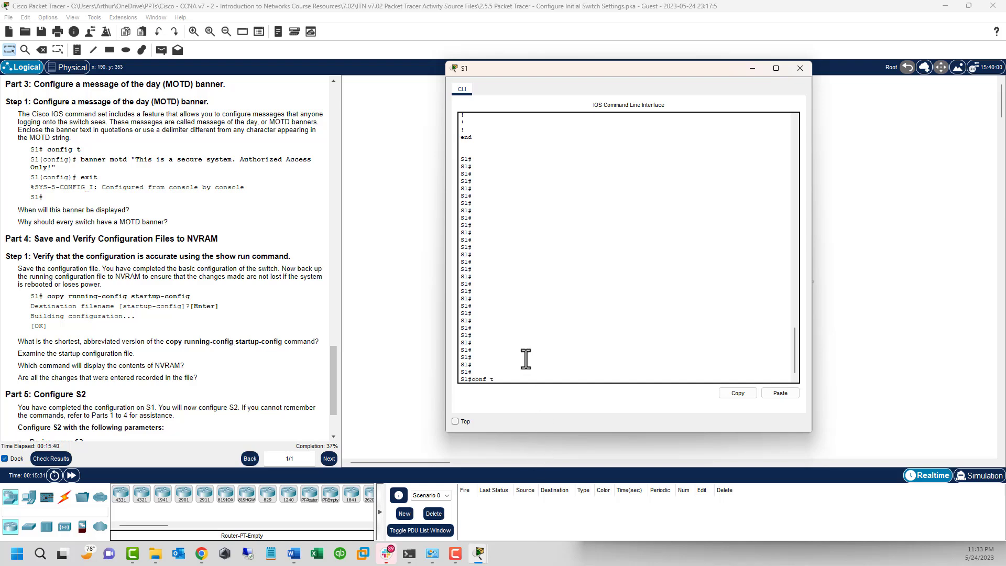
key("Return")
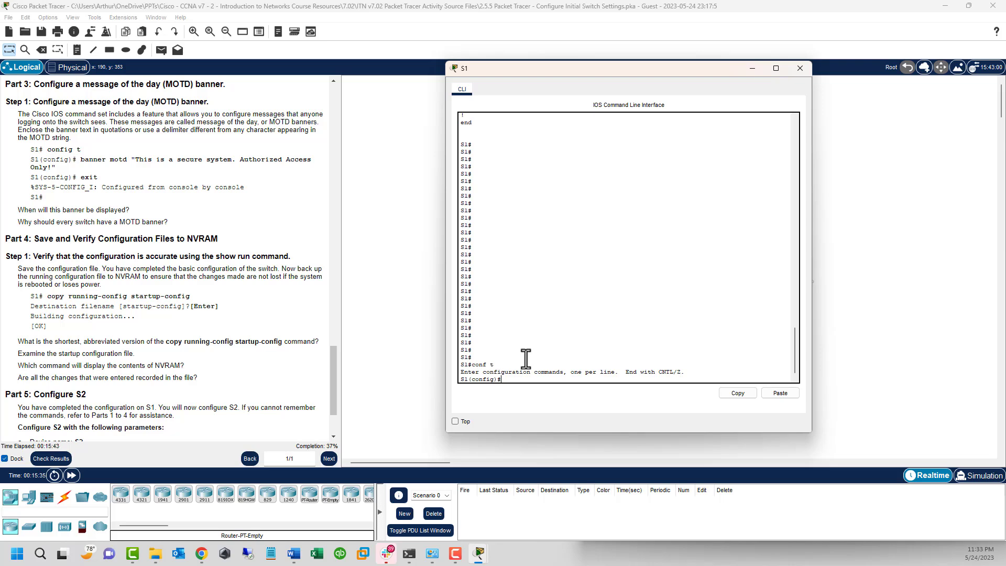
type("ban")
key("Tab")
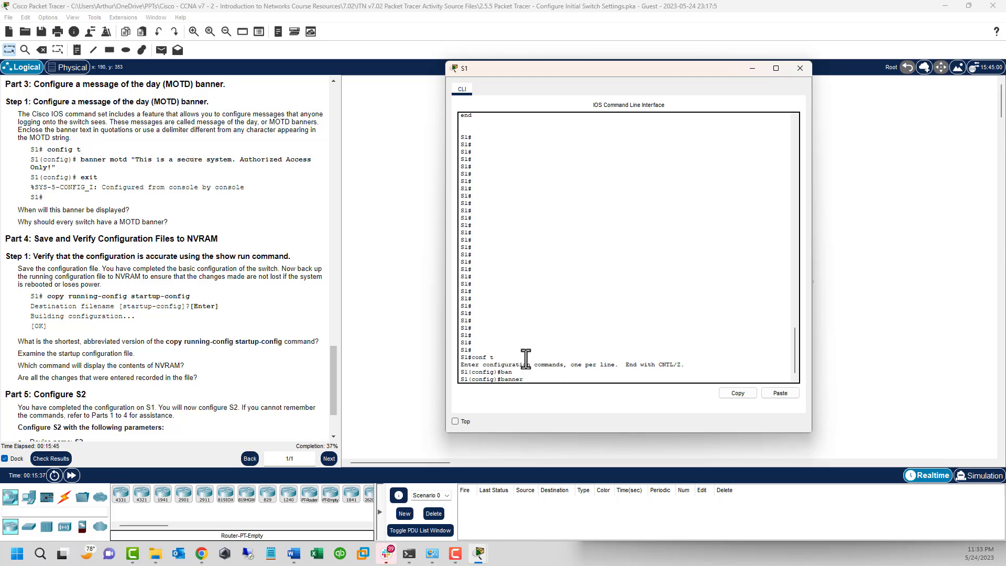
type("?")
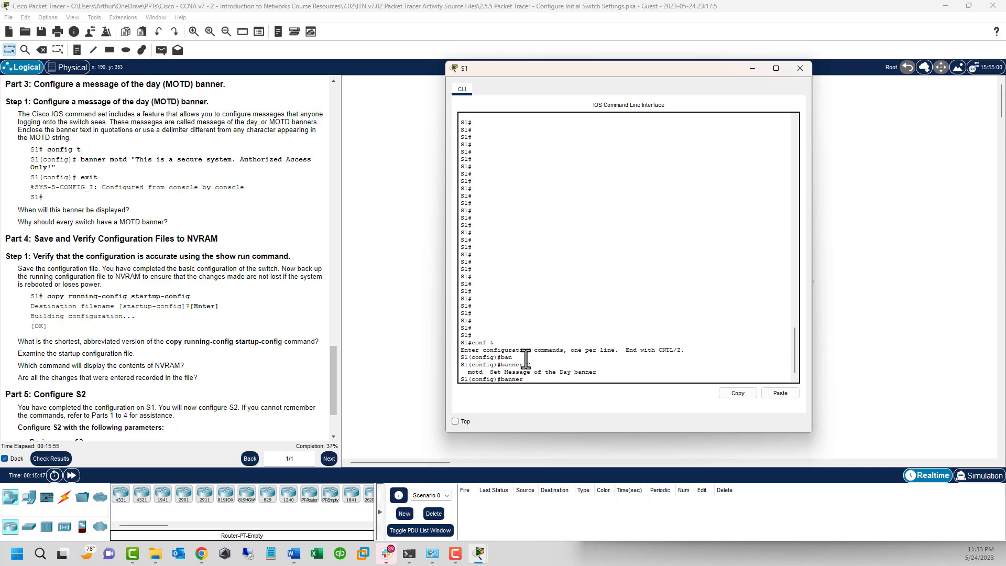
type("otd ?")
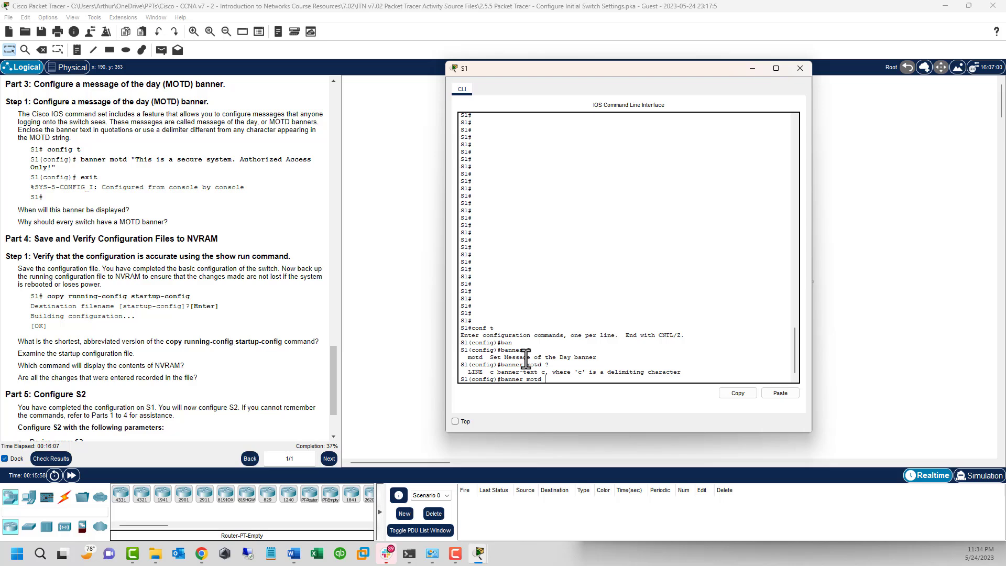
Step: Copy 'This is a secure system. Authorized Access Only!' from the instructions and reopen S1's CLI
left_click(65, 161)
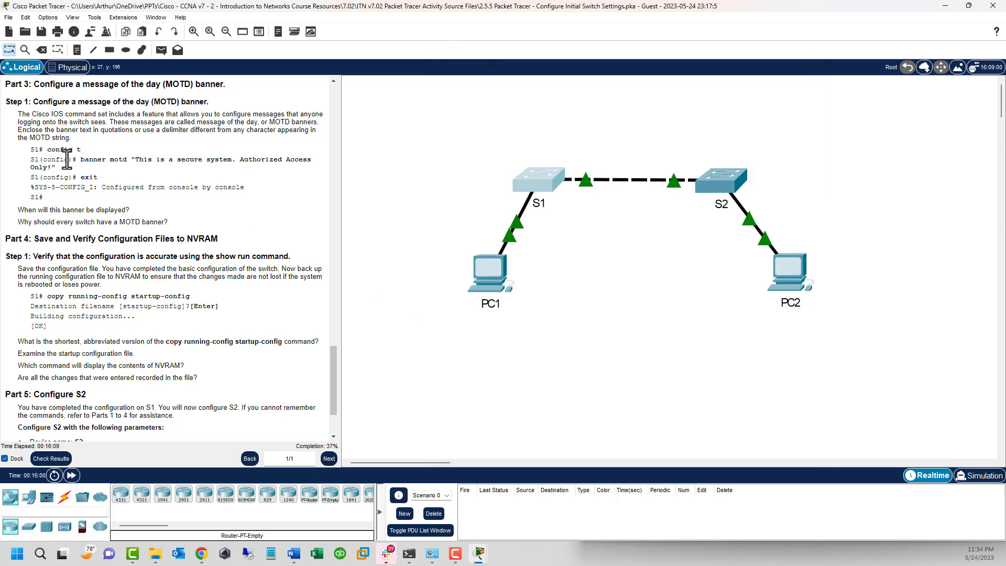
left_click_drag(68, 160, 318, 166)
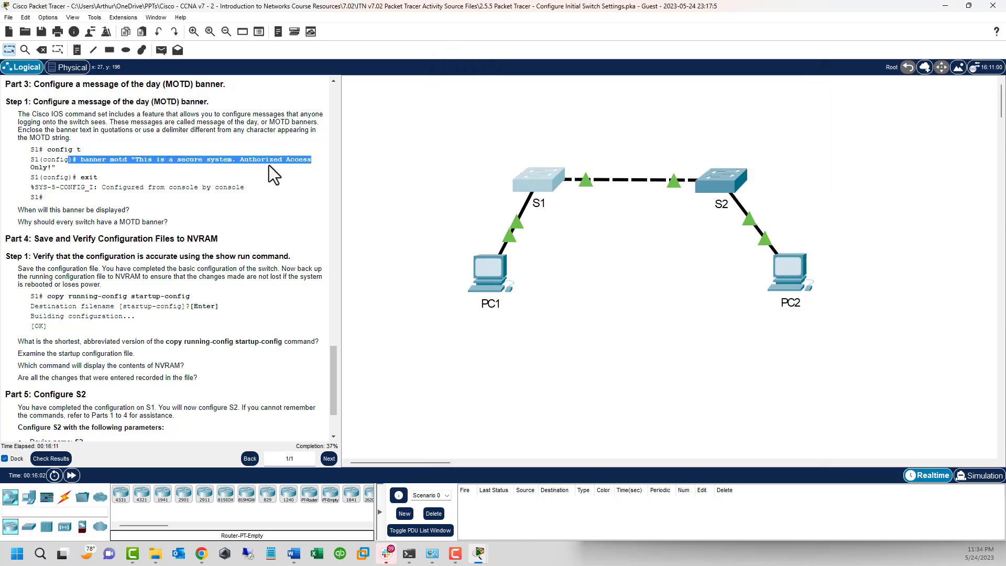
left_click(207, 177)
left_click_drag(129, 160, 53, 168)
right_click(53, 167)
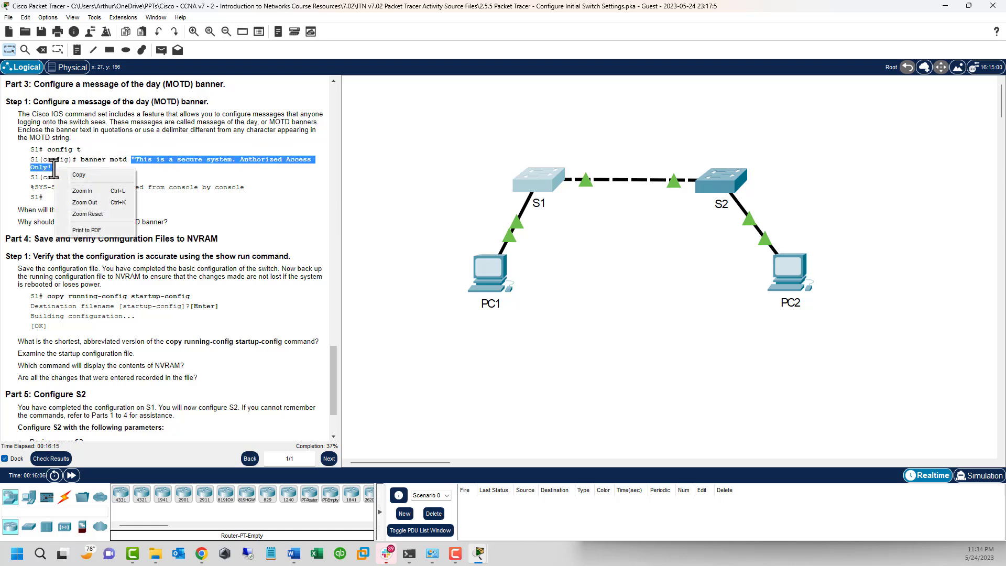
left_click(68, 175)
left_click(135, 160)
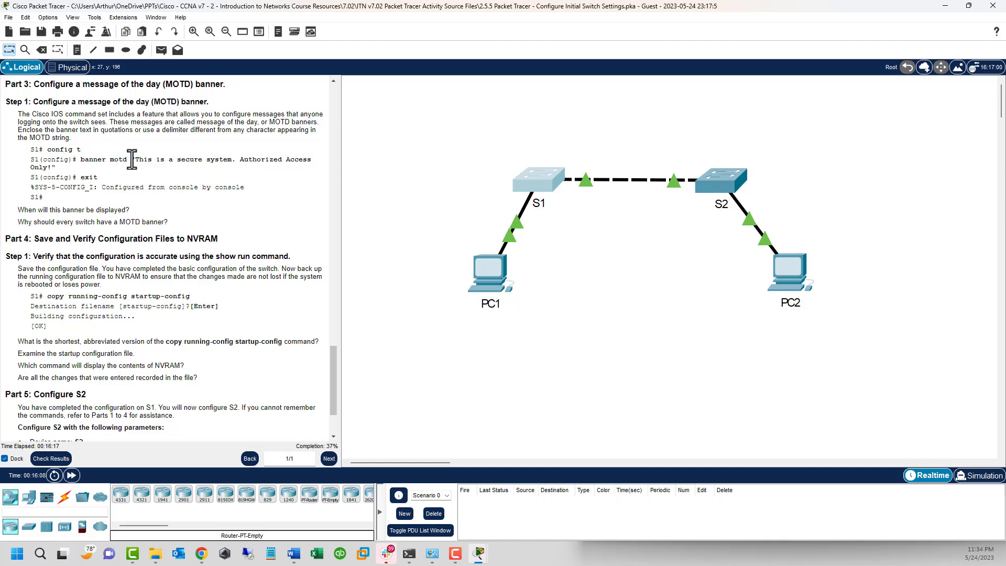
left_click(543, 174)
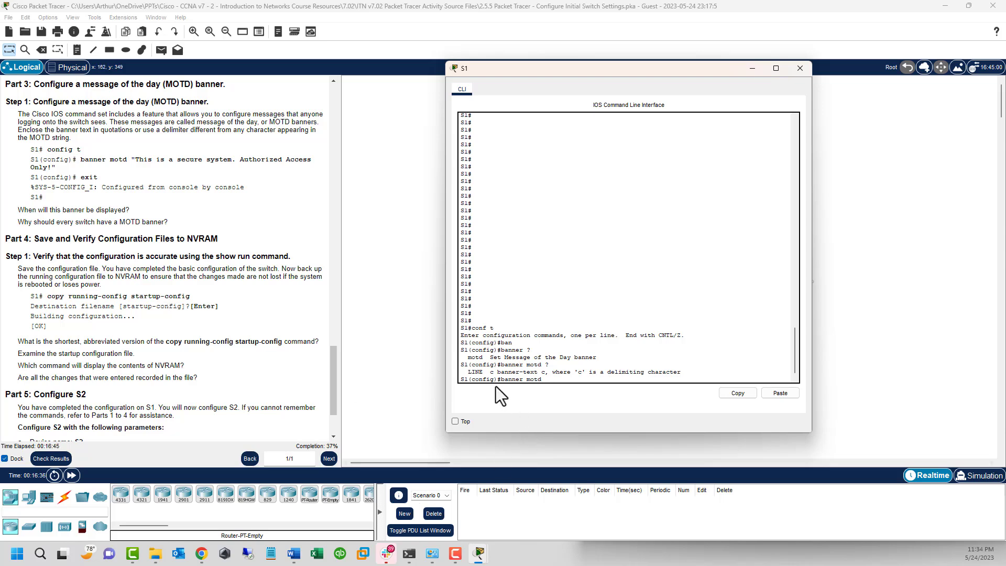
Step: Paste the banner text after banner motd on S1, then exit configuration mode and the console session
left_click(780, 393)
key("Return")
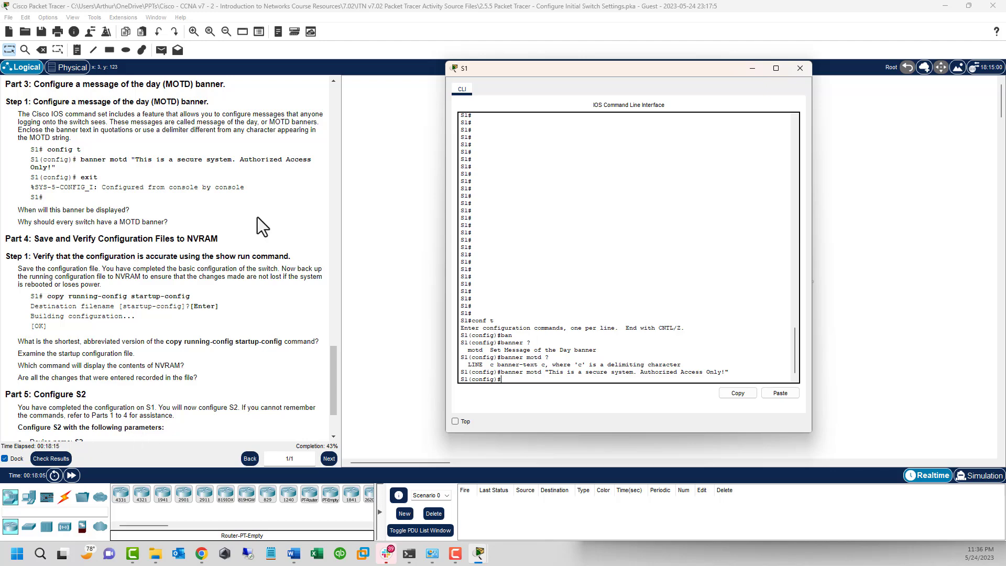
scroll(257, 217, "down", 3)
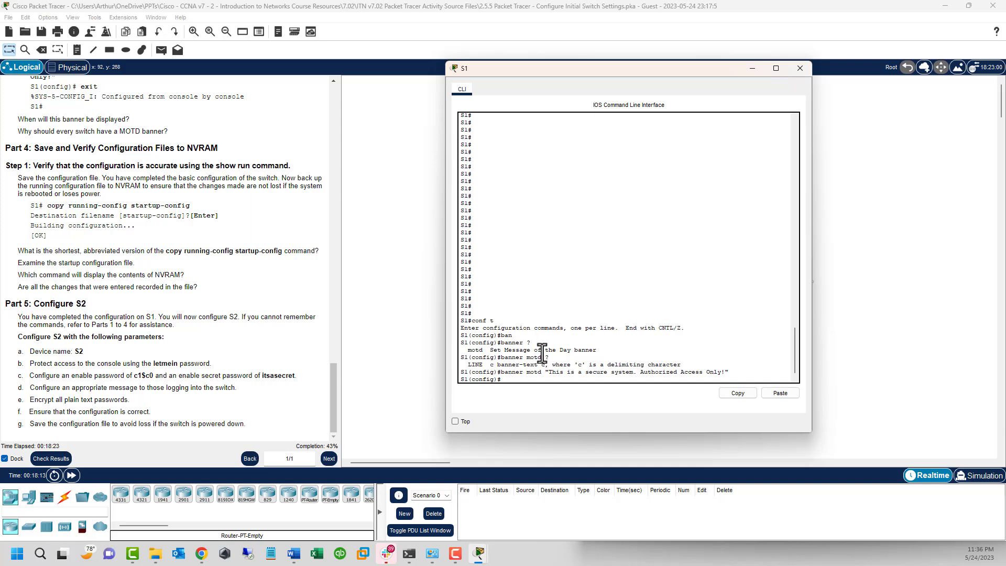
key("Return")
key("Return")
key("Return")
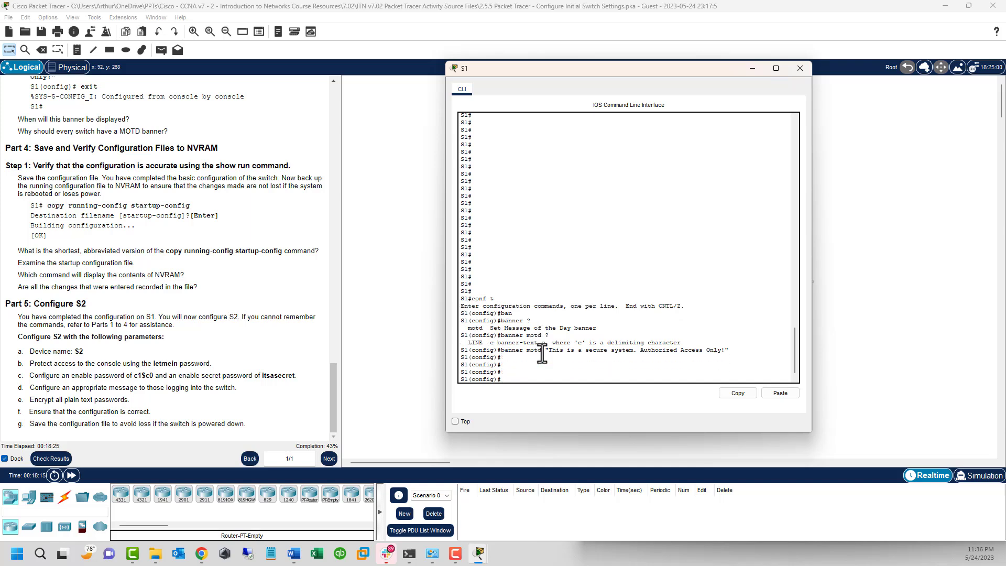
type("exit")
key("Return")
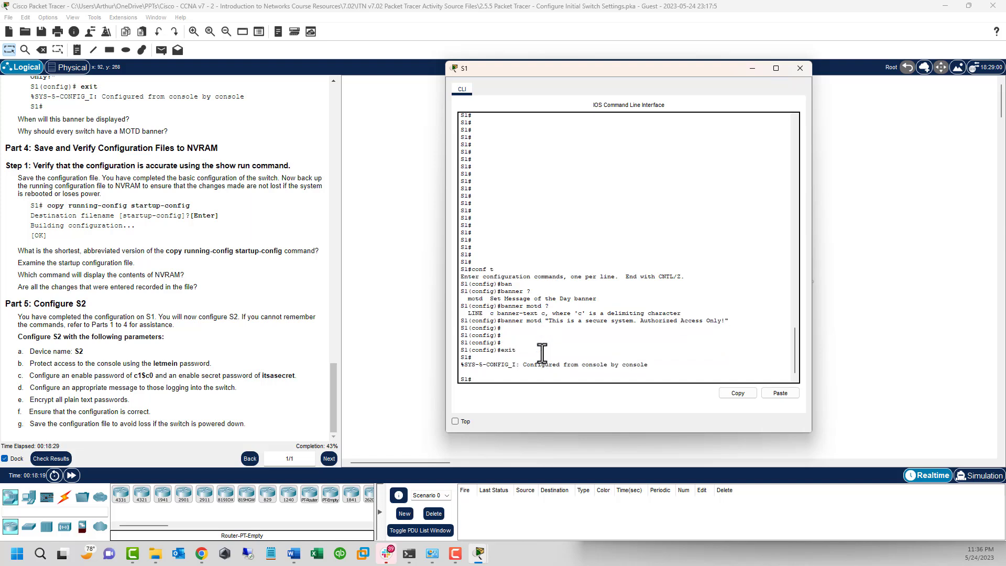
type("exit")
key("Return")
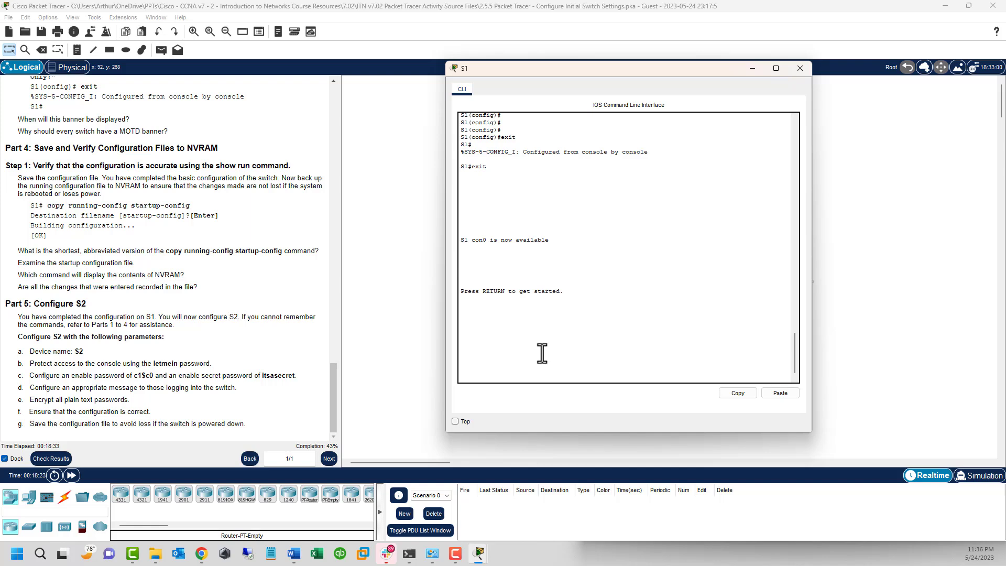
Step: Start a new S1 console session, check the displayed MOTD banner, and enter the console password
key("Return")
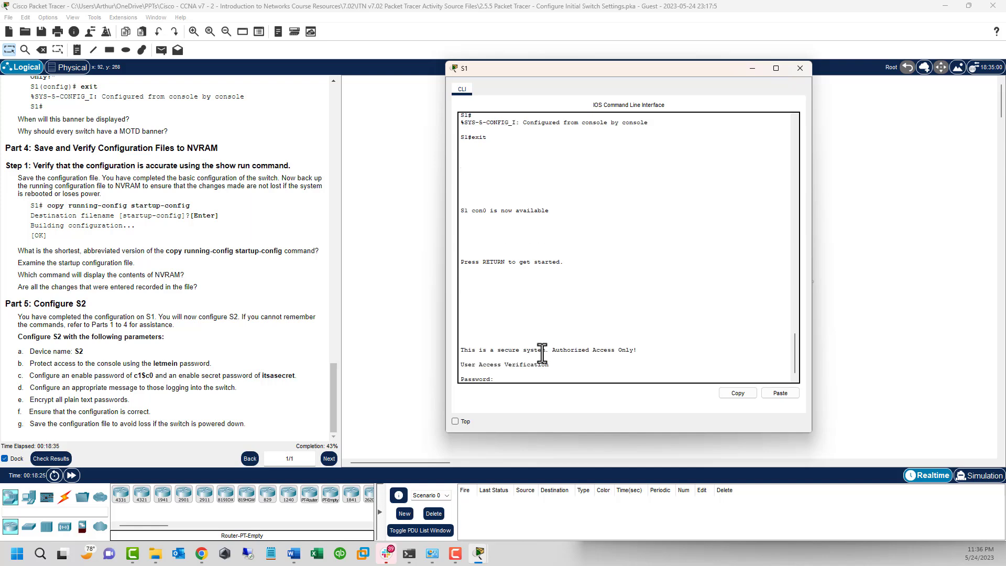
left_click_drag(655, 353, 462, 334)
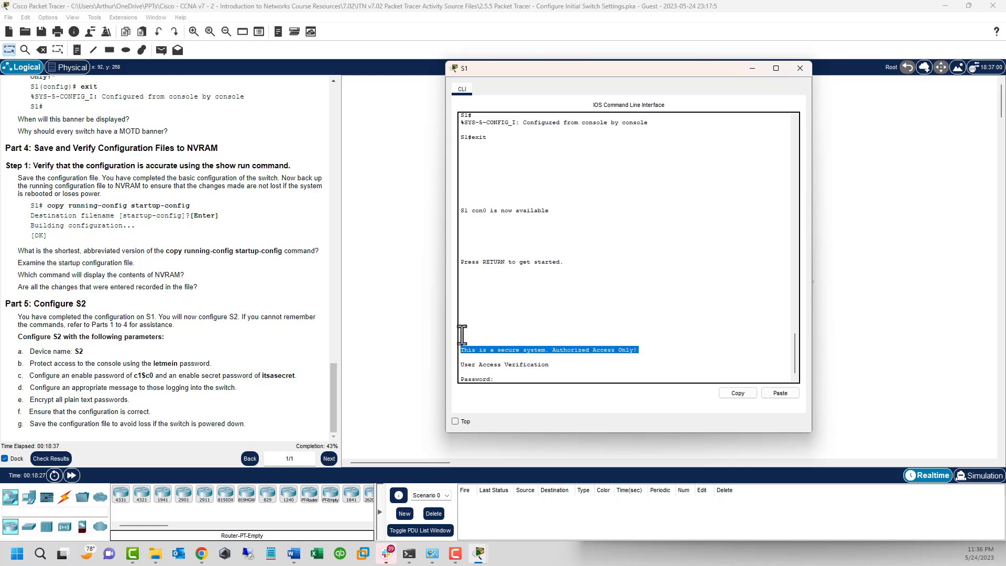
left_click(460, 357)
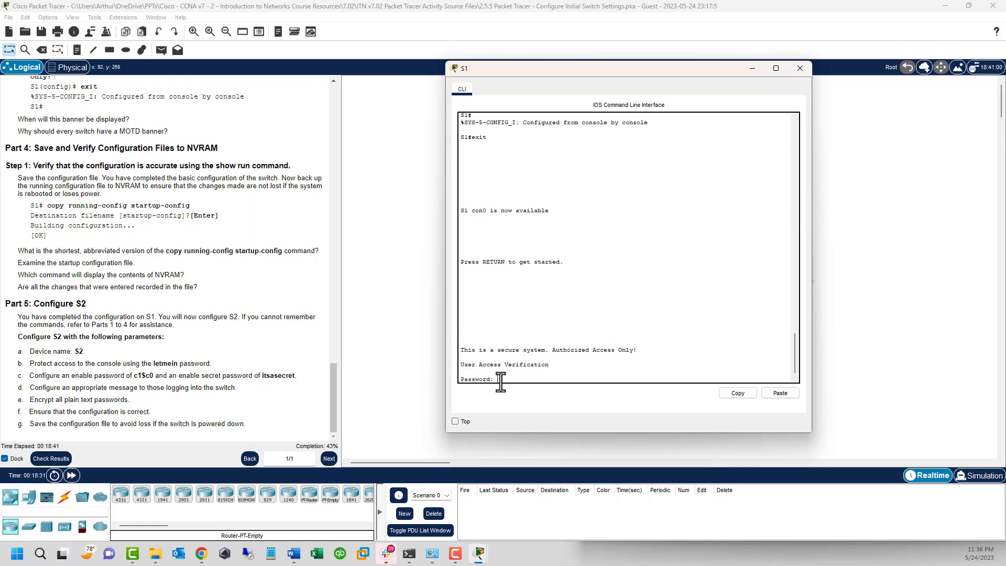
key("Return")
Step: Enter privileged EXEC mode with en and the enable secret, reaching the S1# prompt
type("en")
key("Return")
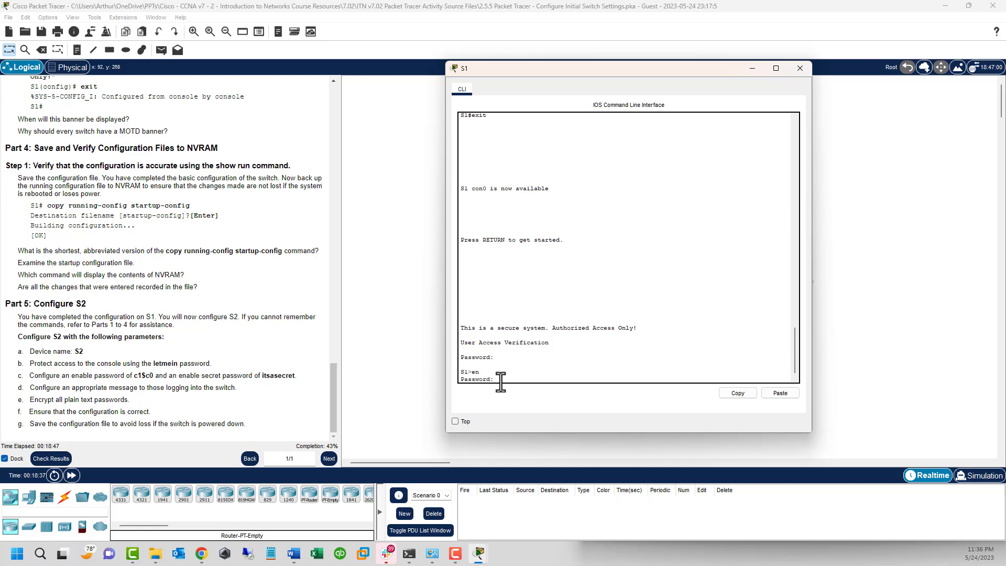
key("Return")
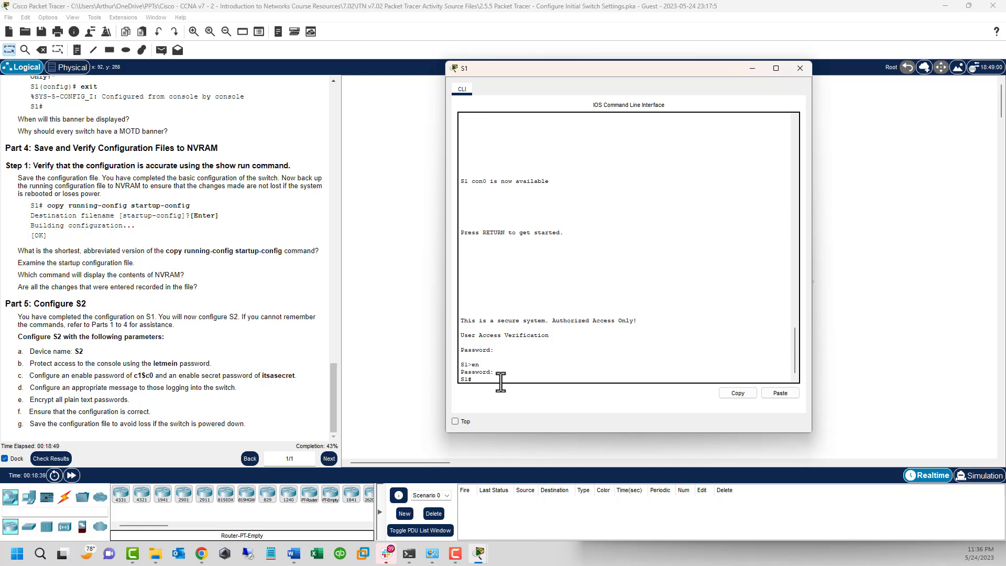
key("Return")
key("Return")
type("con")
key("BackSpace")
key("BackSpace")
key("BackSpace")
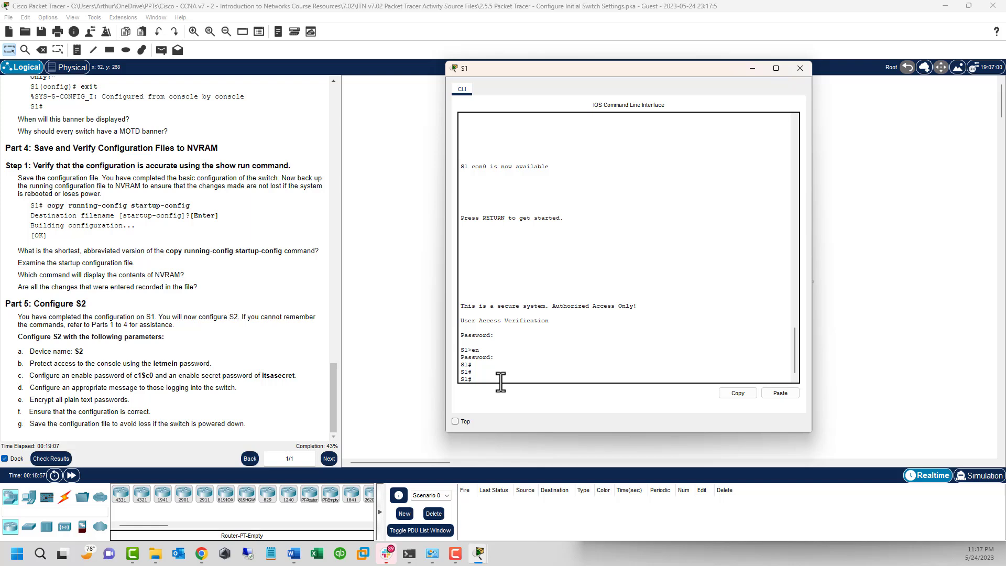
Step: Save S1's running config to startup-config with copy run start, then highlight the shortest-command question
type("copy run start")
key("Return")
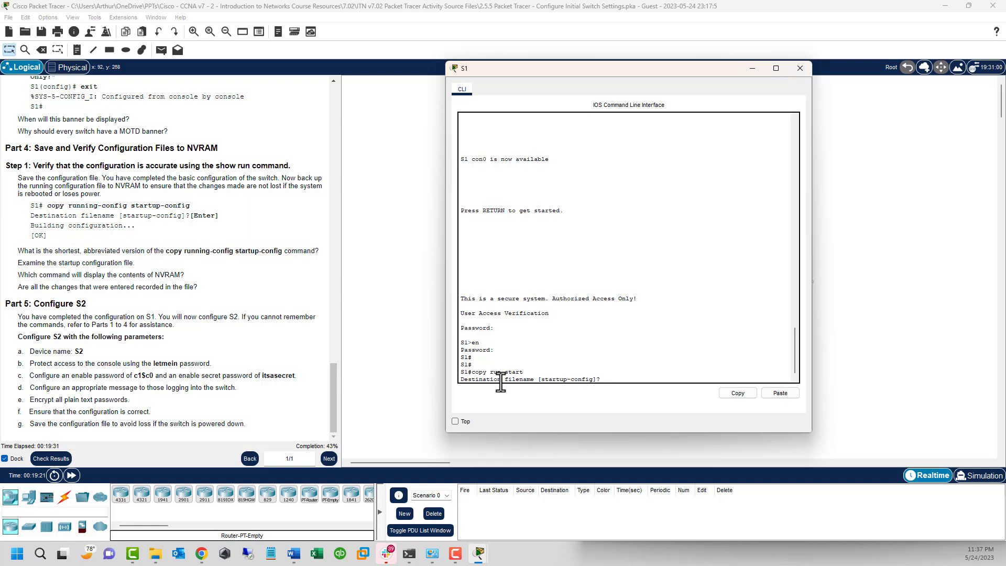
key("Return")
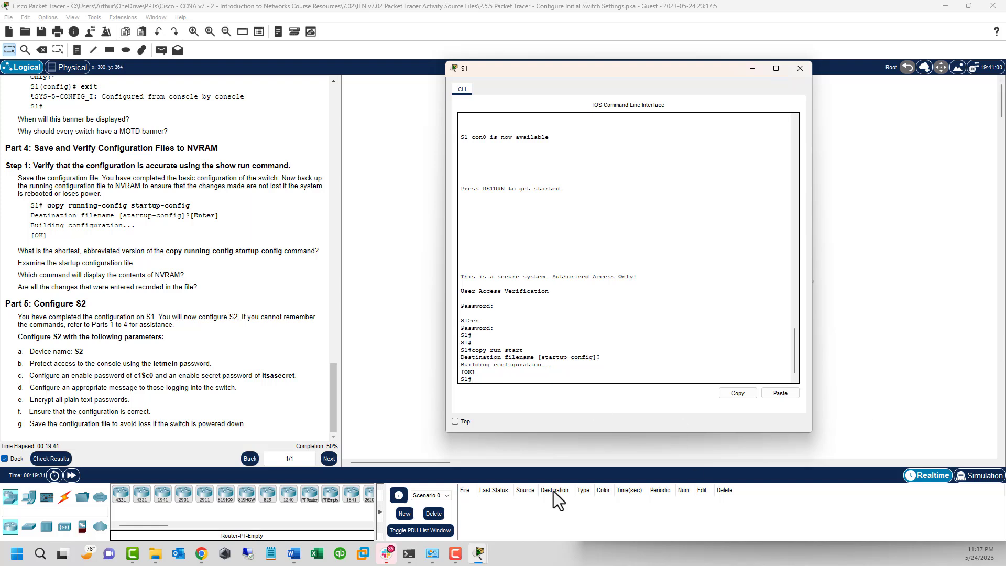
left_click_drag(18, 250, 303, 253)
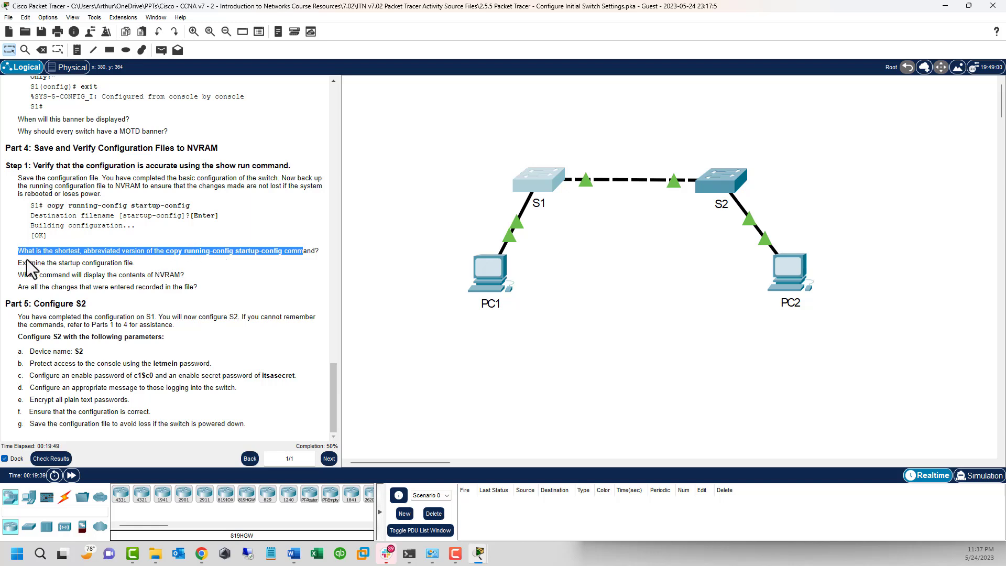
Step: Highlight the startup-config examination line, then drag the blank Untitled Notepad page over the topology
left_click_drag(27, 264, 87, 278)
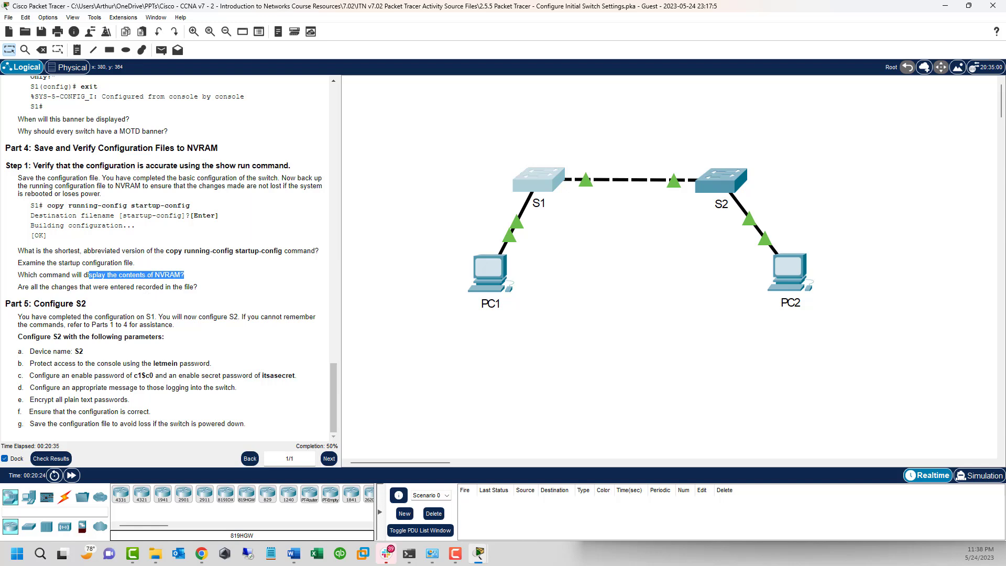
key("alt+Tab")
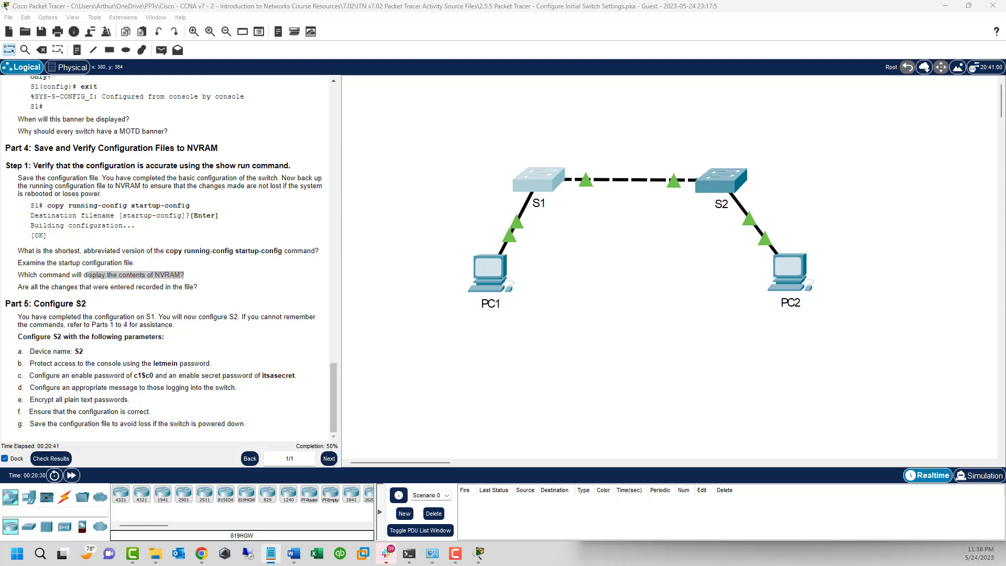
left_click_drag(1, 194, 509, 123)
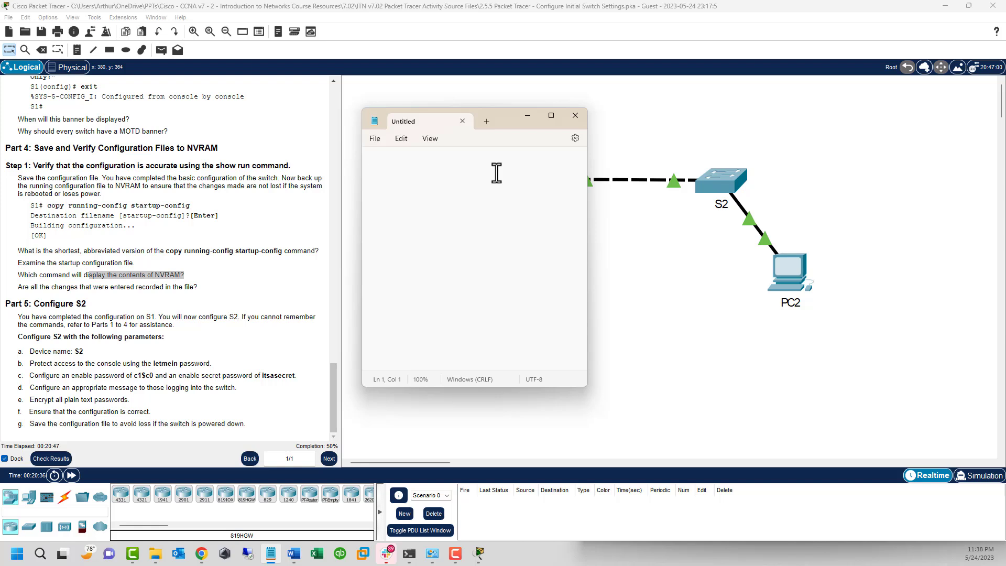
Step: Type enable, conf t and hostname S2 as the first lines of S2's script in Notepad
type("enable")
key("Return")
type("conf t ")
type("hostname ")
type("S")
type("2")
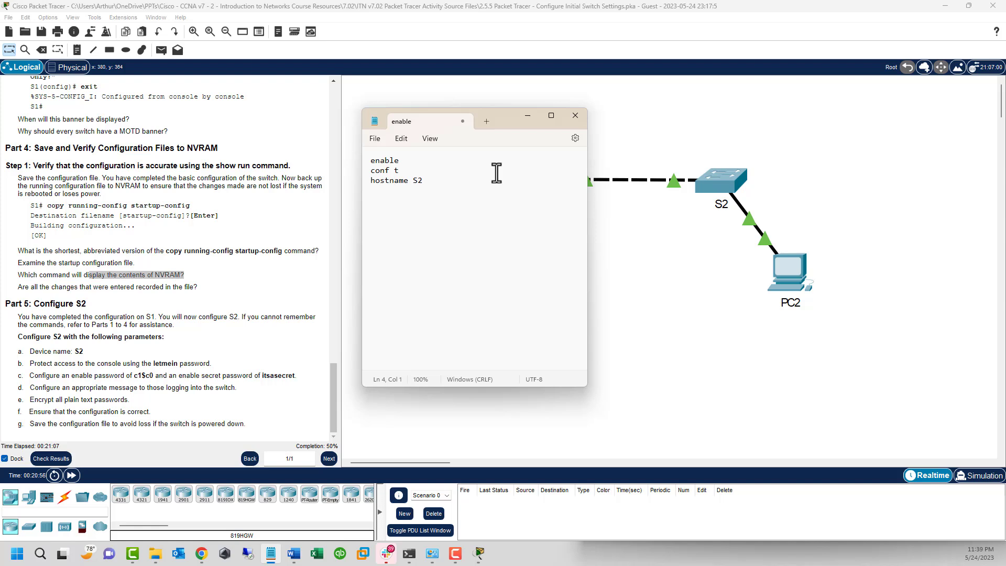
Step: Add line con 0 with the console password, login, exit, and the enable password line
type("line coi")
key("BackSpace")
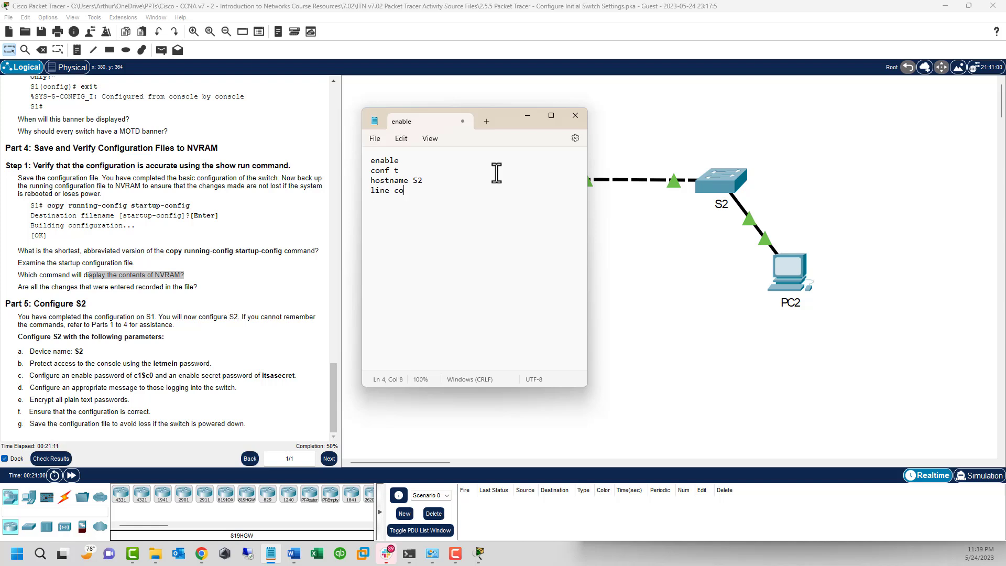
type("n 0 ")
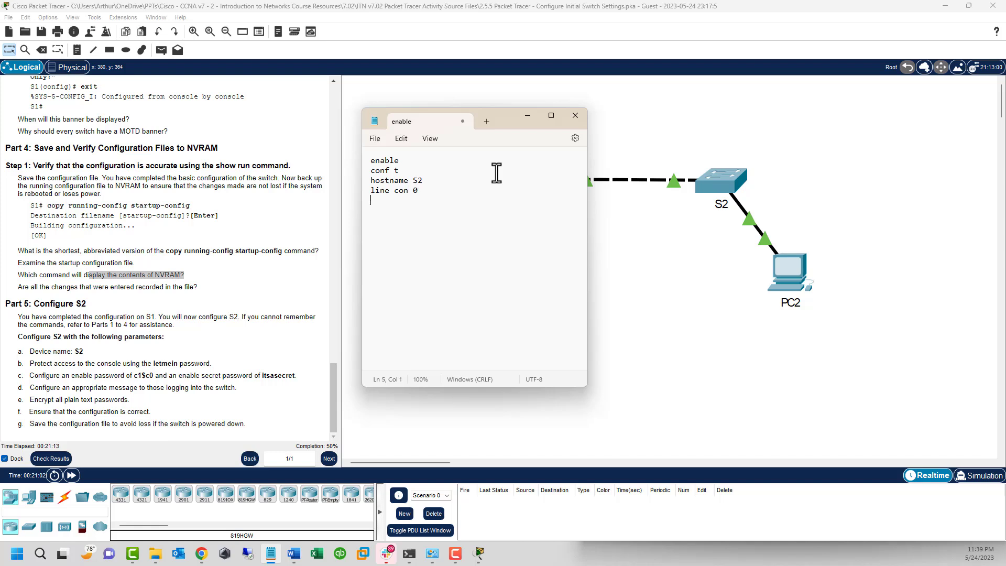
type("password")
type(" letme")
type("in ")
type("login")
key("Return")
type("exit")
key("Return")
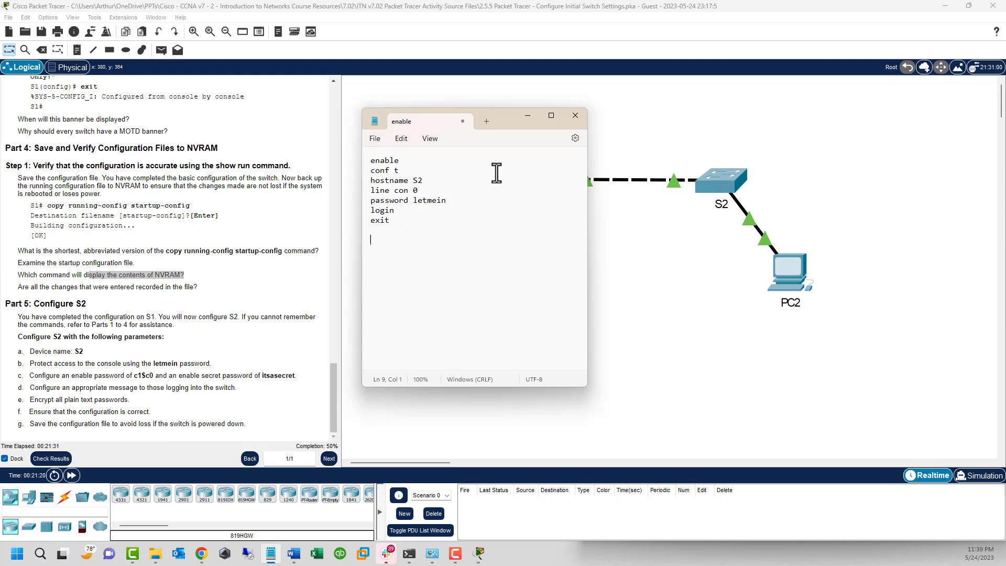
type("enable password c1$c0")
Step: Add an enable secret line with the lab's secret password to the S2 draft
key("Return")
type("enable")
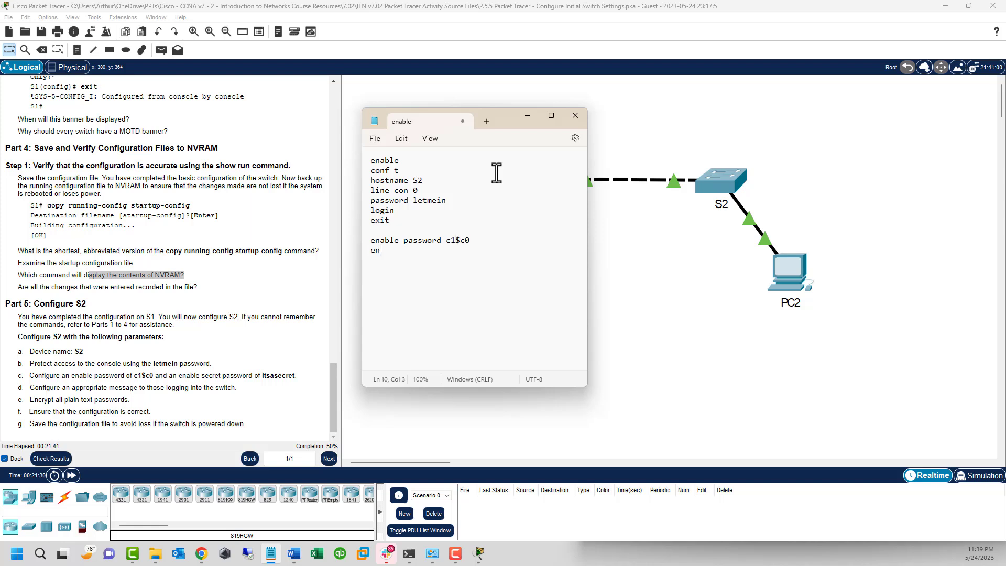
type(" secret ")
type("itsas")
type("ecer")
key("BackSpace")
key("BackSpace")
type("ret")
Step: Add banner motd with the pasted banner text, service pass and cop r s lines
key("Return")
key("Return")
type("banner motd")
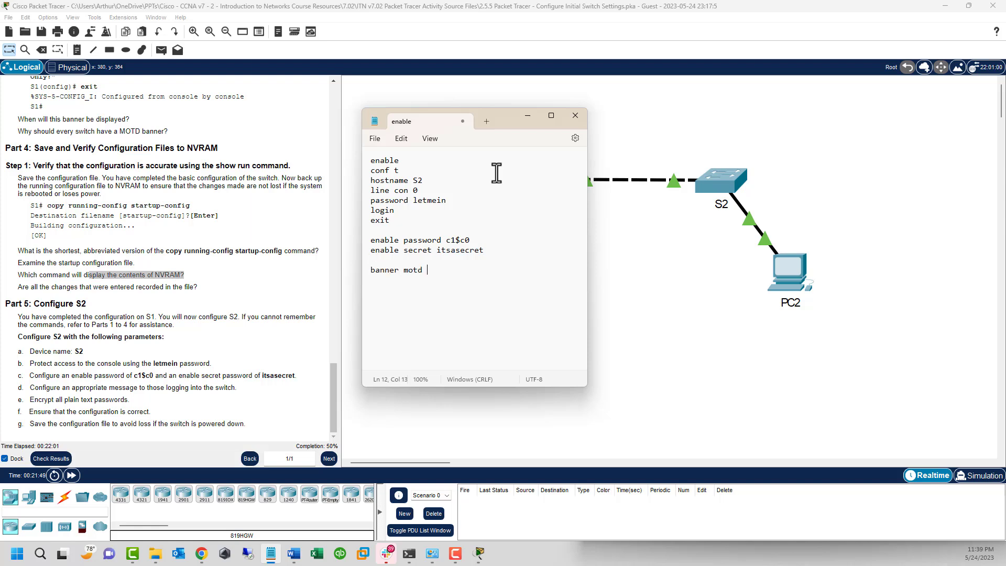
type("\"This is a secure system. Authorized Access Only!\"")
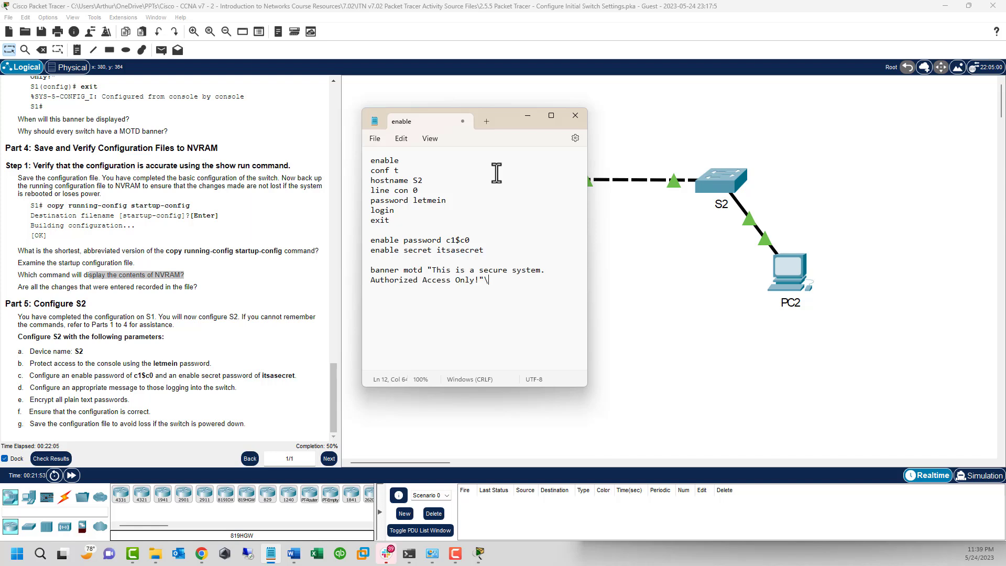
key("Return")
key("Return")
type("s")
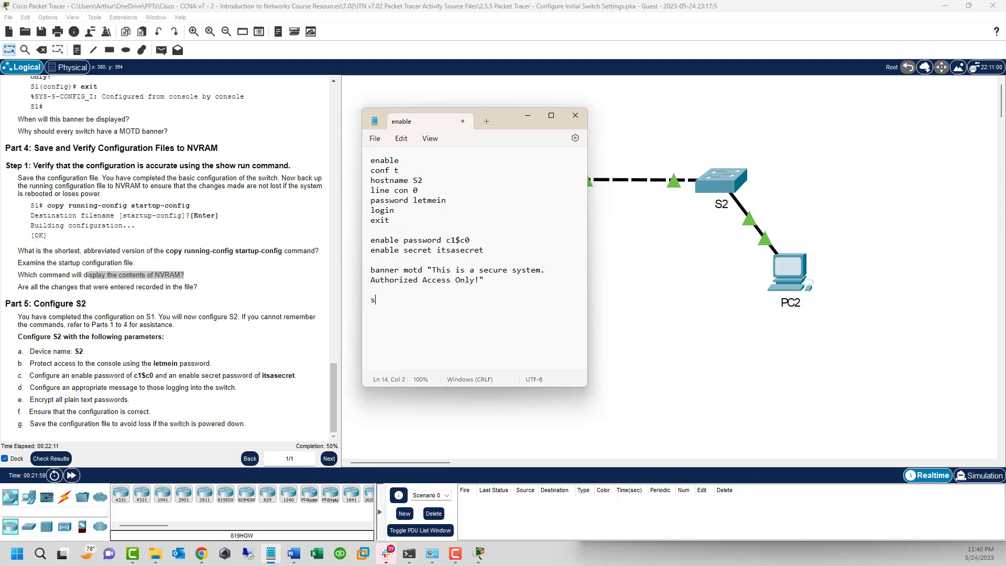
type("ervice pass")
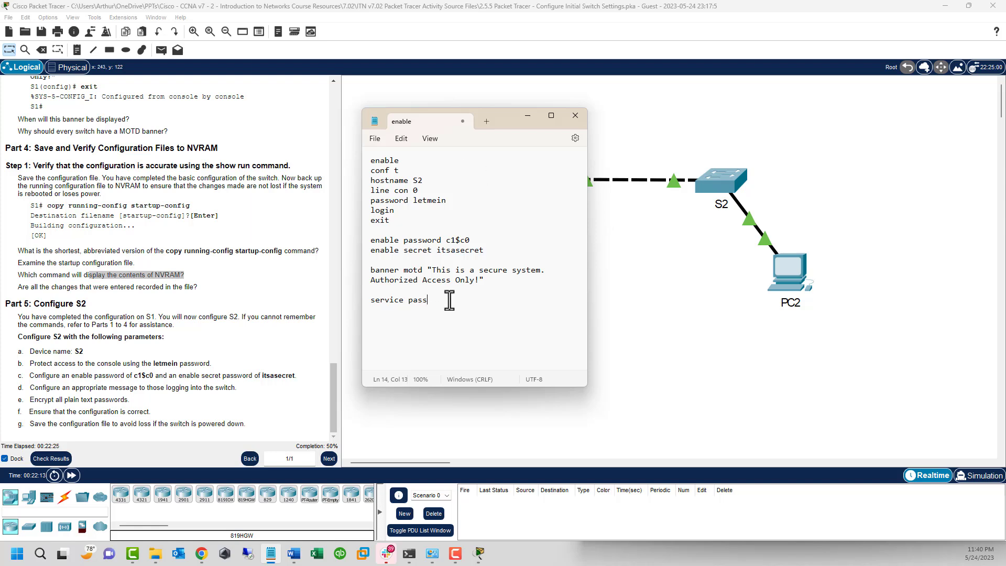
key("Return")
type("cop r s")
Step: Copy the whole S2 script from Notepad and drag Notepad off the left screen edge
key("ctrl+a")
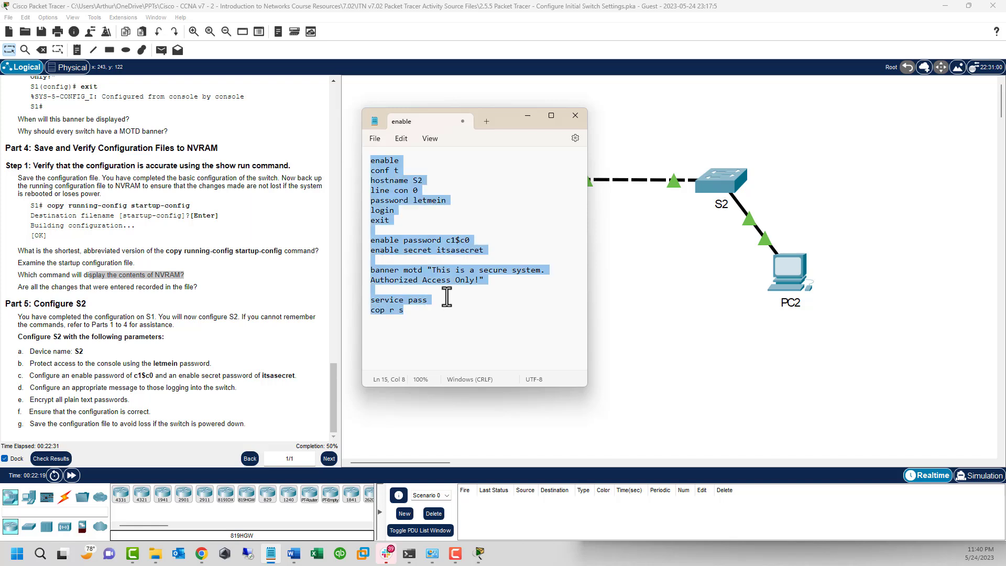
right_click(393, 203)
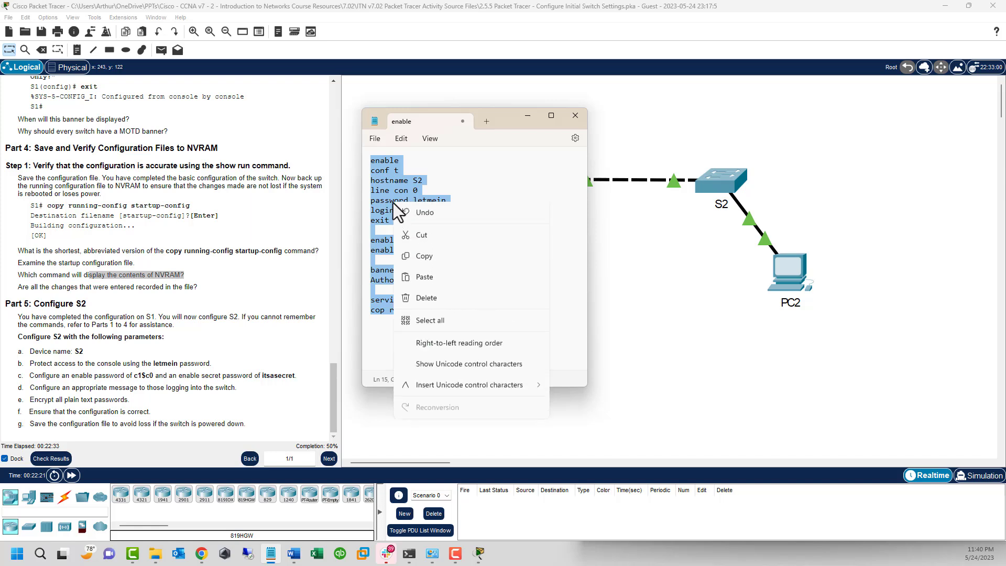
left_click(425, 256)
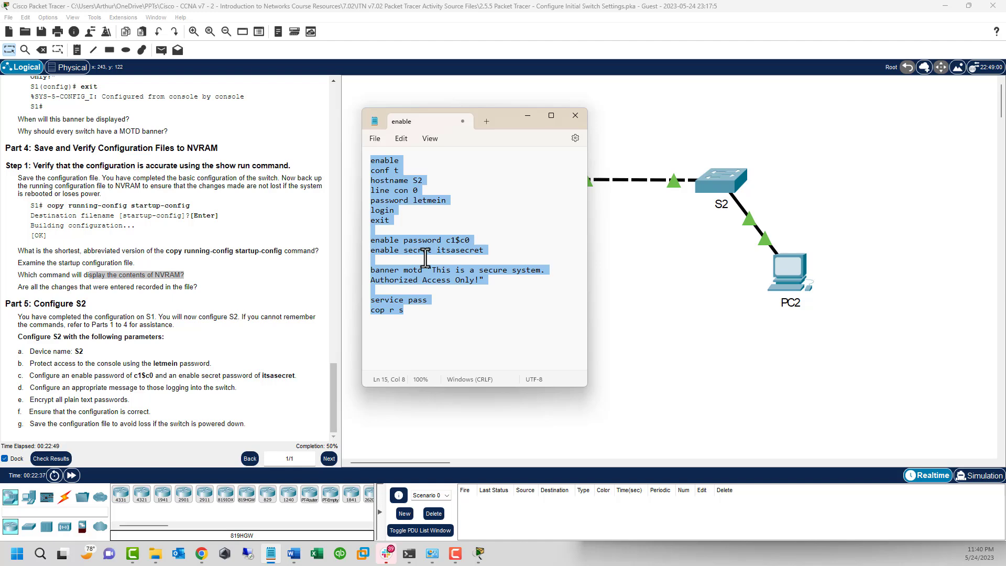
left_click_drag(510, 115, 0, 125)
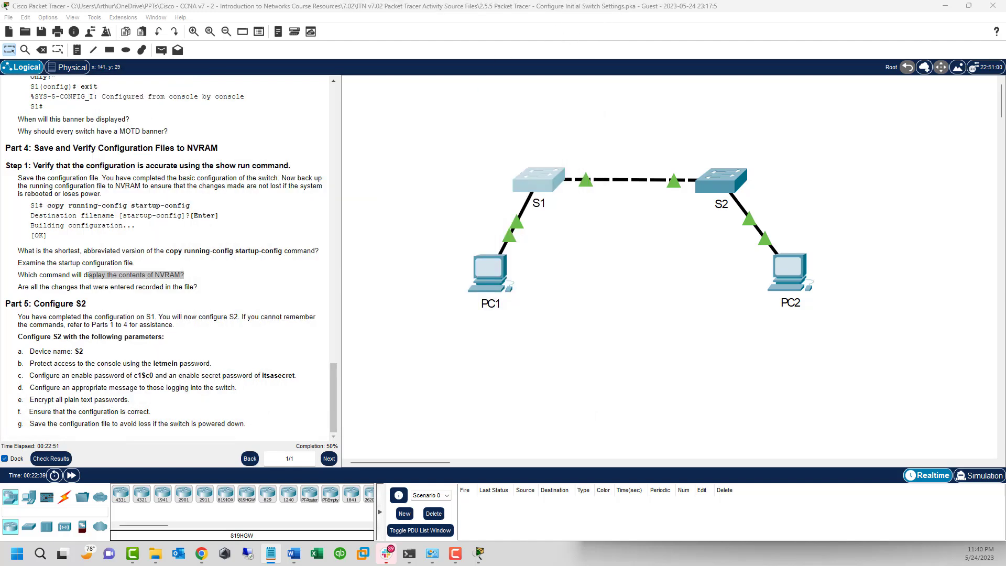
Step: Open S2's CLI and paste the drafted configuration script, running its final line
left_click(722, 182)
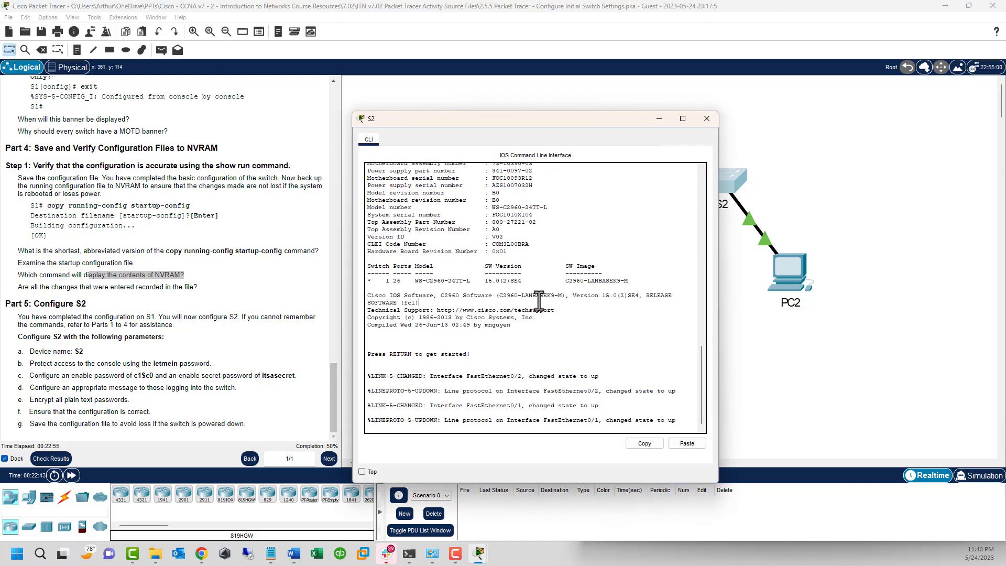
key("Return")
key("Return")
key("Return")
key("Return")
key("Return")
key("Return")
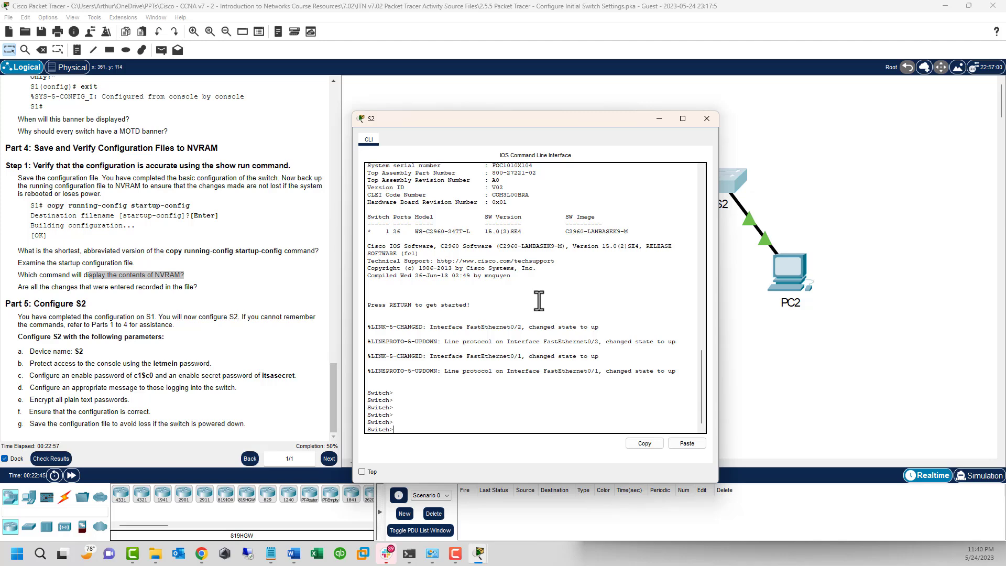
left_click(683, 444)
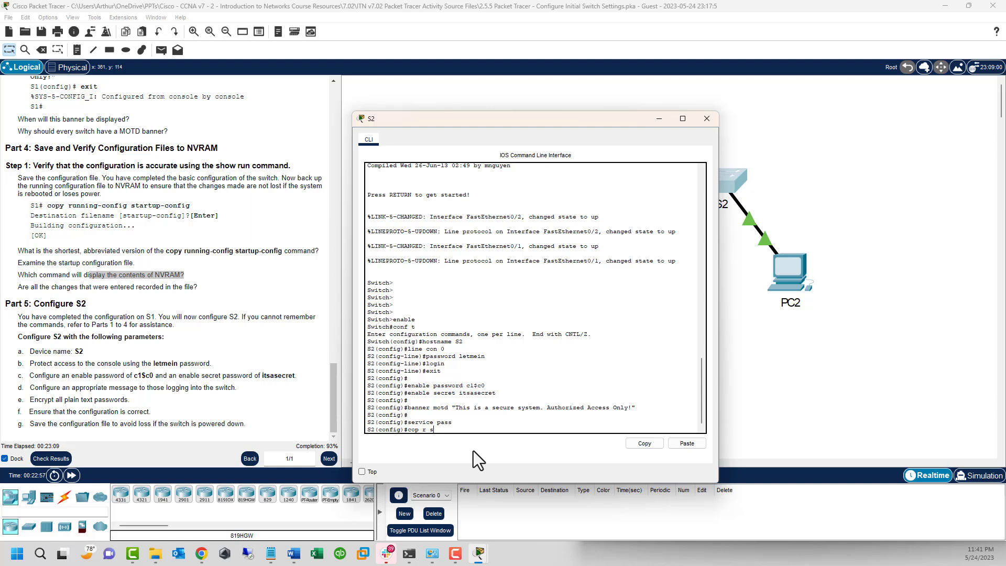
key("Return")
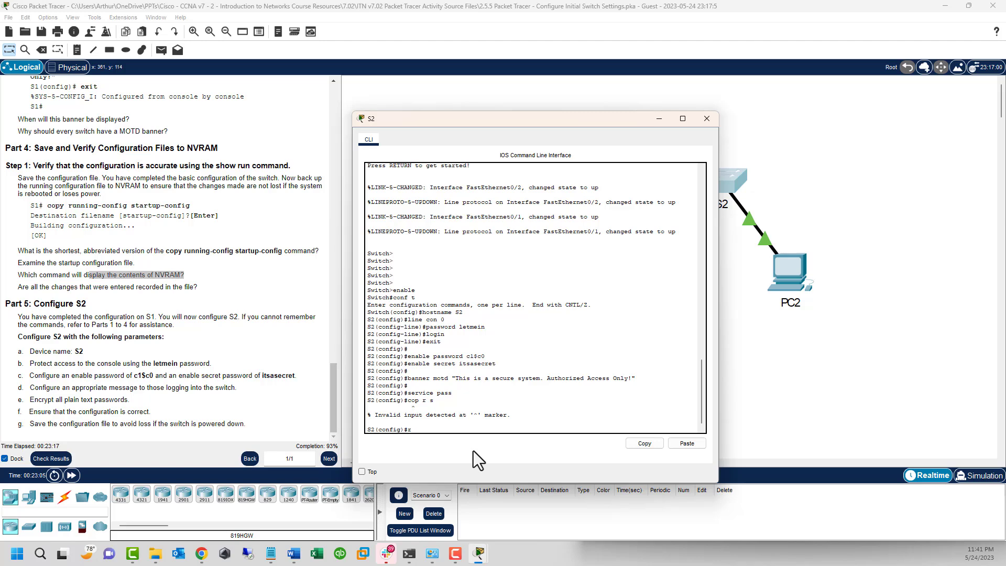
Step: Leave configuration mode on S2 and try the abbreviated cop r s save command
type("exit")
key("Return")
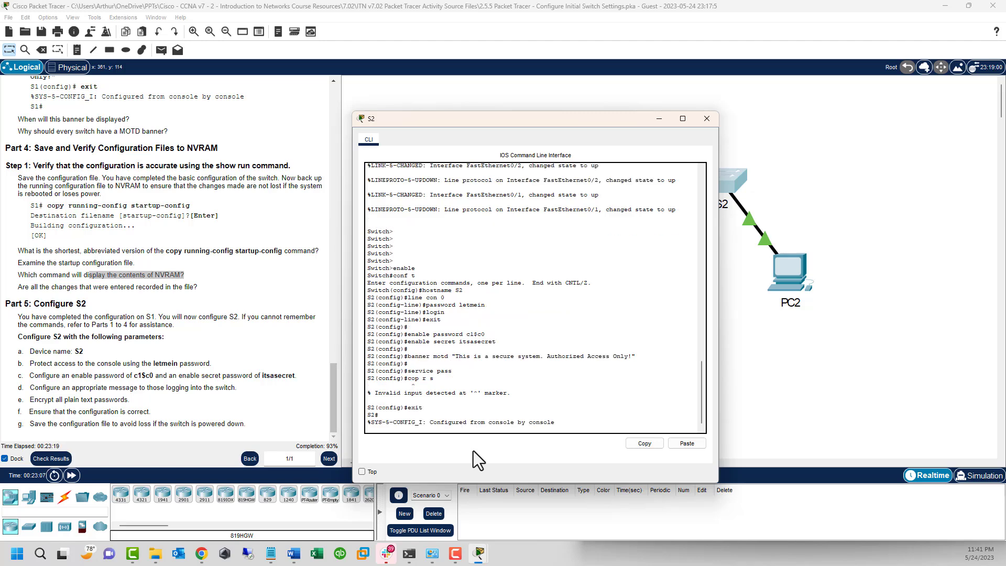
key("Return")
type("cop")
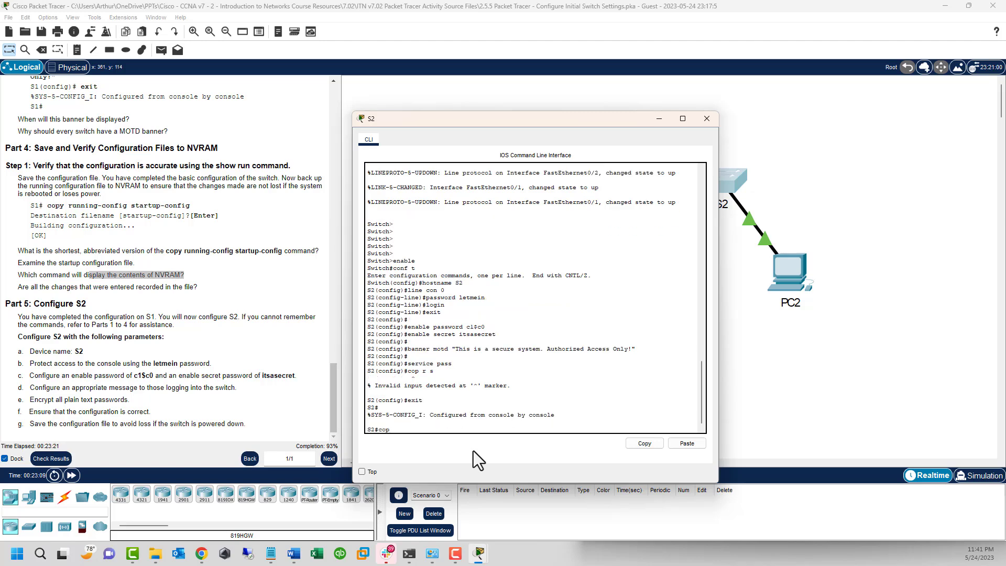
type(" r s")
key("Return")
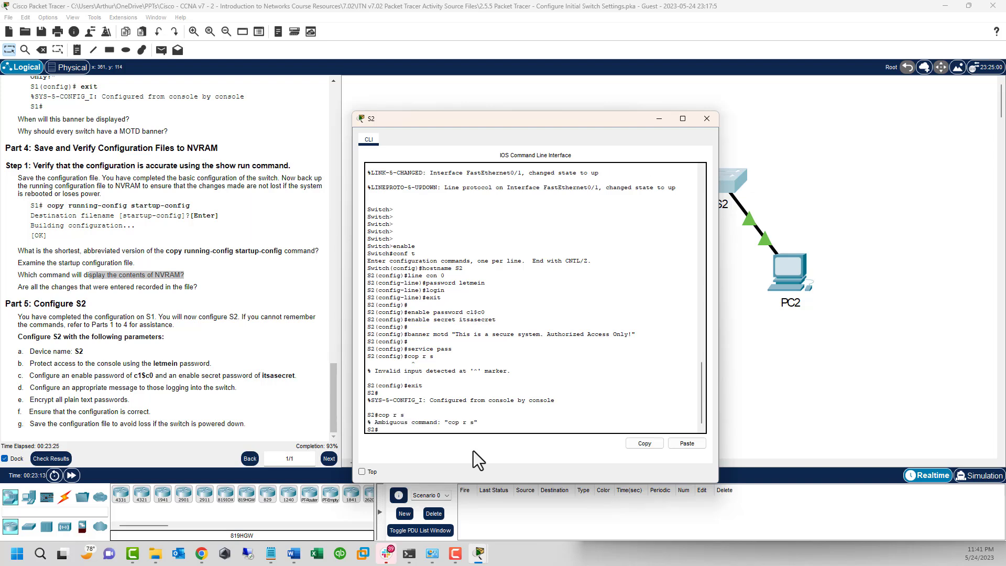
Step: Save S2's config to startup-config with copy run start, then place Notepad beside the CLI
type("copy run start")
key("Return")
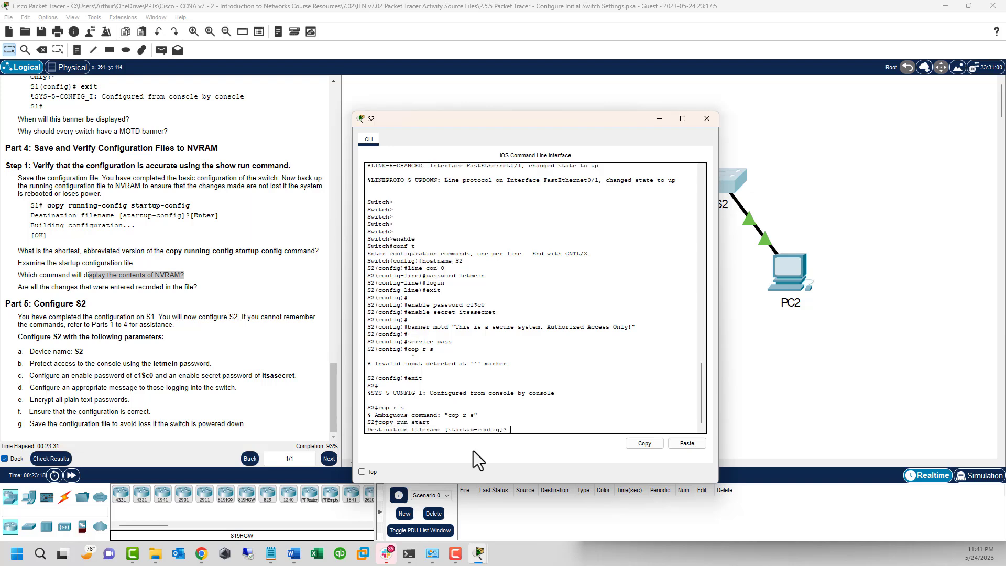
key("Return")
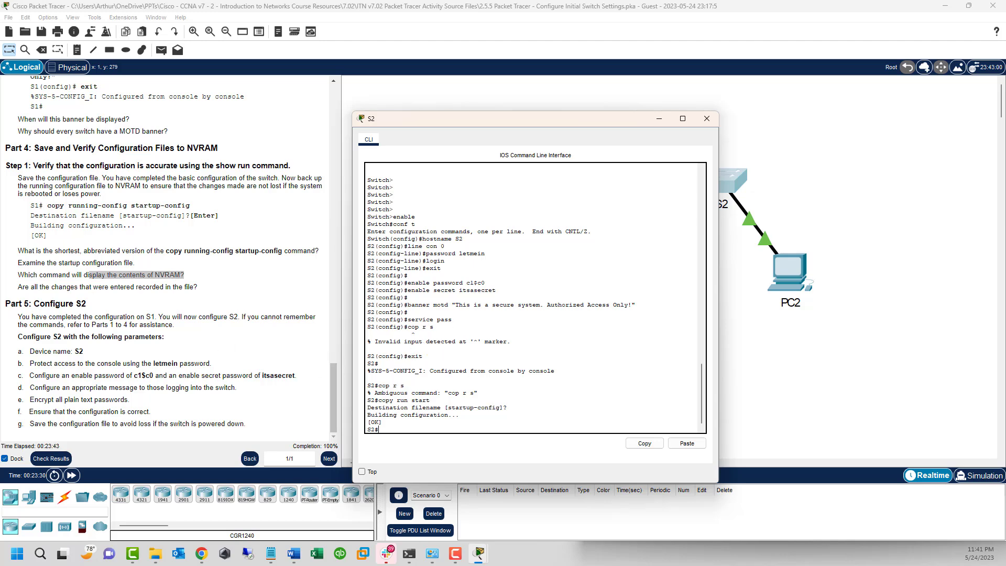
left_click(271, 552)
left_click_drag(276, 265, 233, 153)
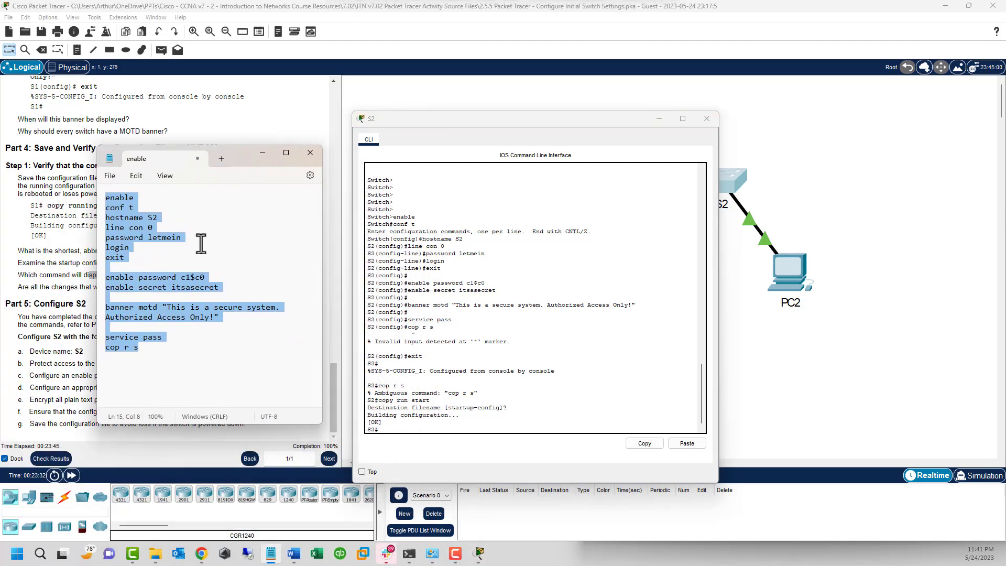